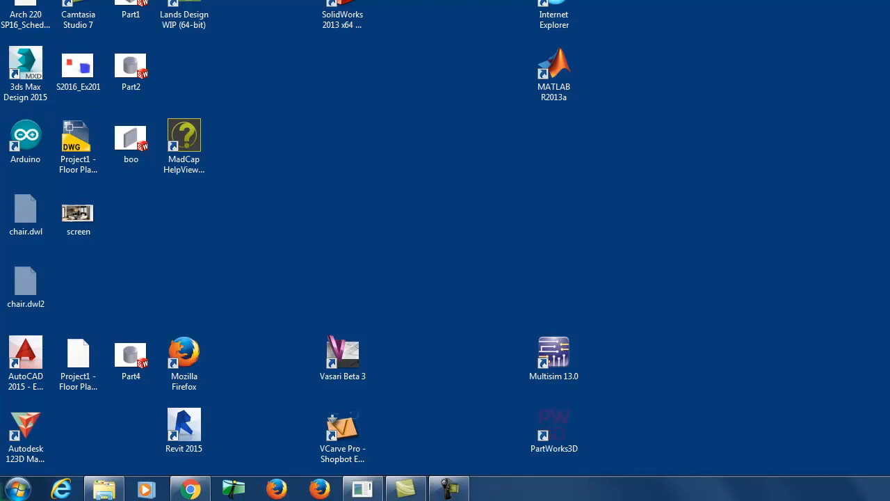
- Launch Adobe InDesign CS6 from the installed Adobe Design Standard CS6 programs
left_click(17, 489)
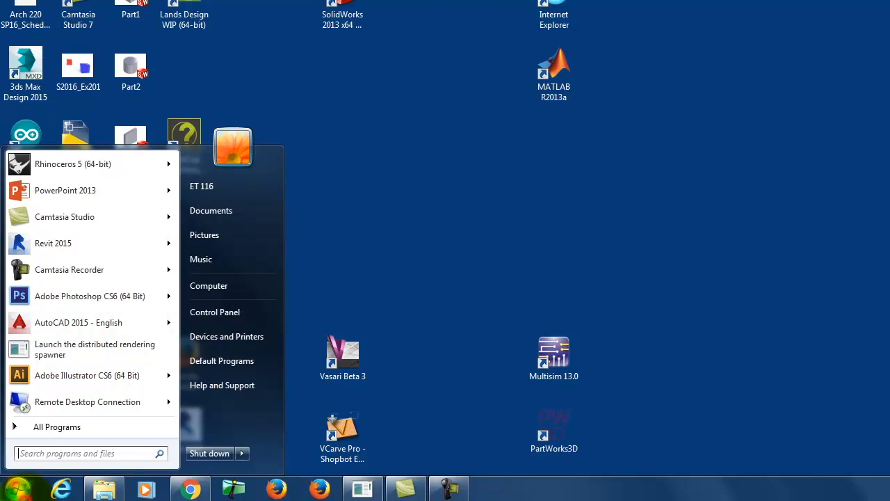
left_click(48, 427)
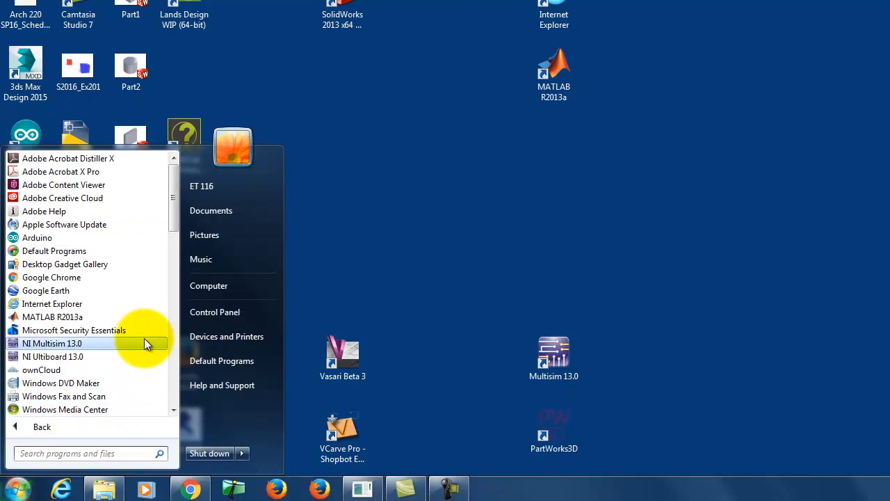
scroll(153, 223, "down", 4)
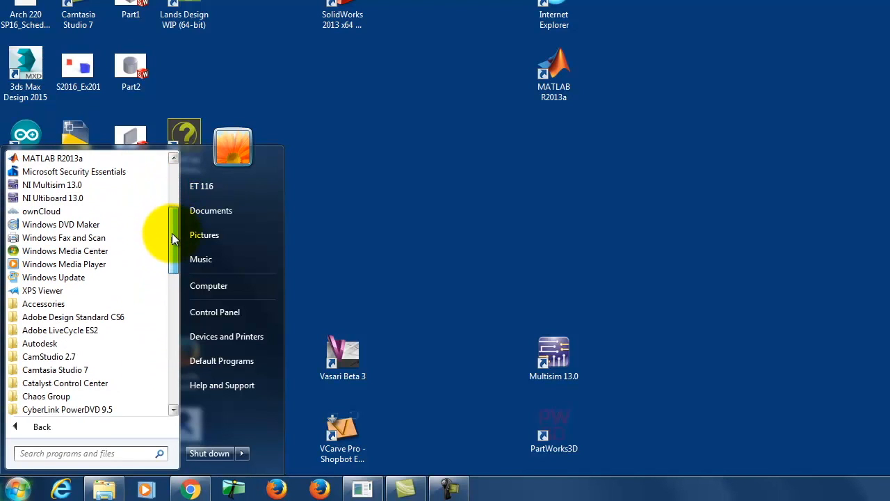
left_click(55, 319)
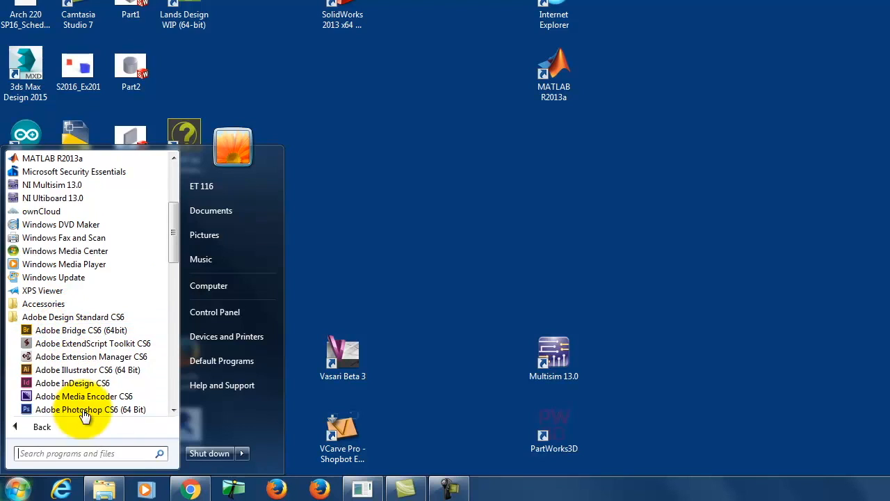
left_click(72, 388)
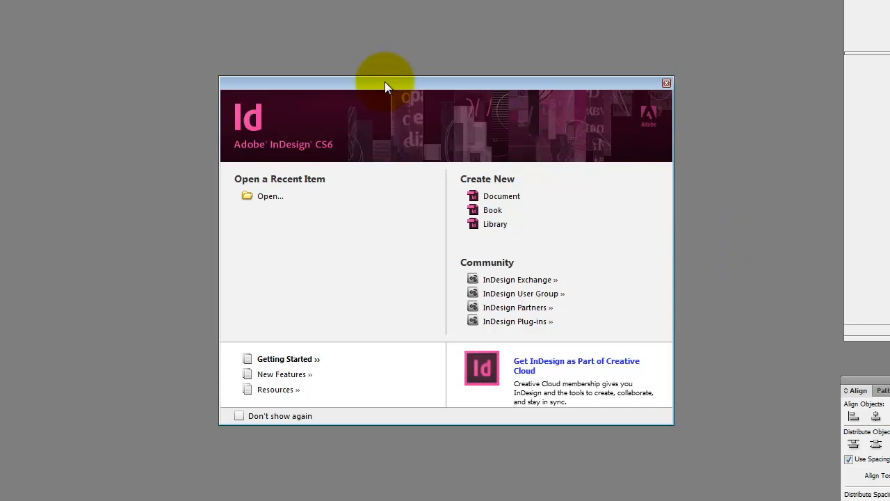
- Start a new document with the default preset, Print intent and facing pages turned off
left_click_drag(384, 80, 298, 58)
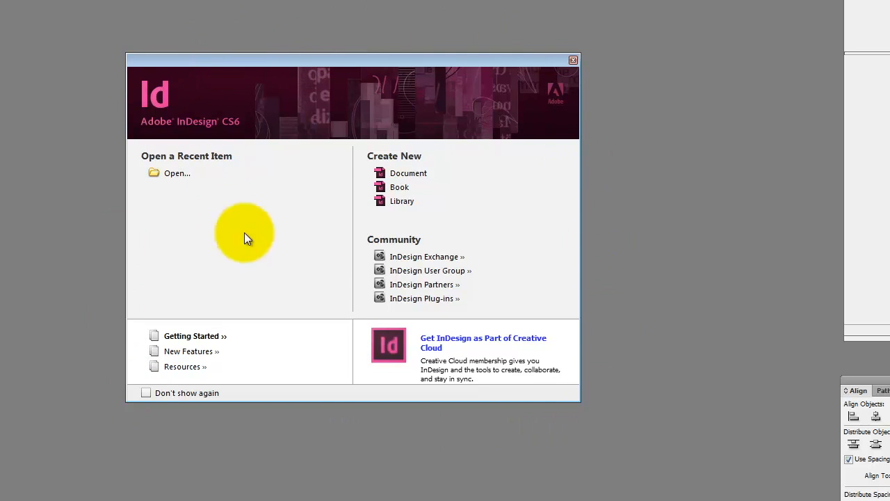
left_click(404, 173)
left_click_drag(408, 124, 367, 112)
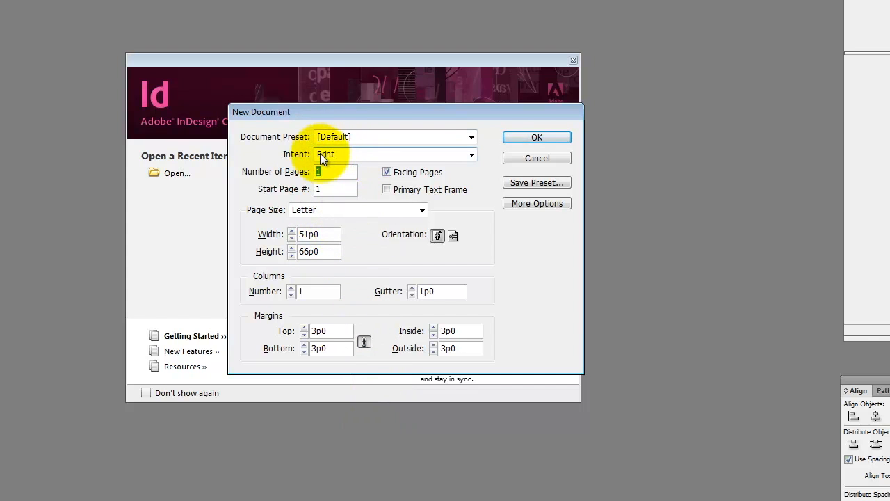
left_click(472, 136)
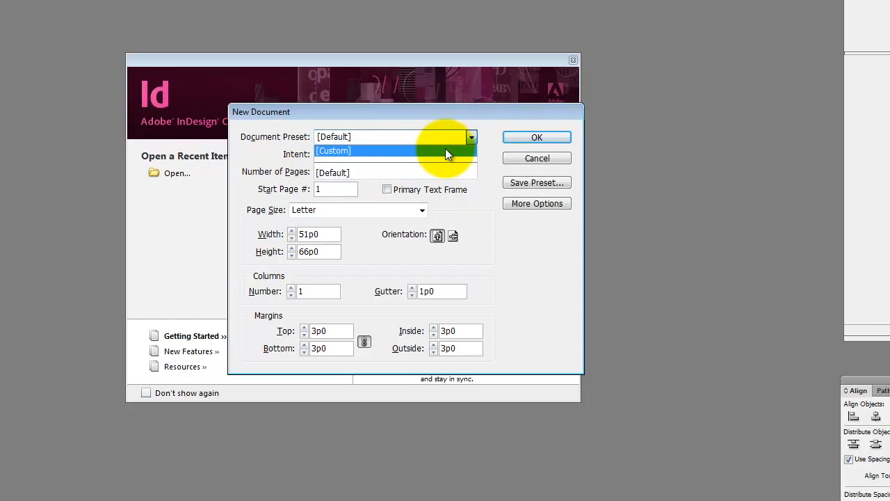
left_click(480, 123)
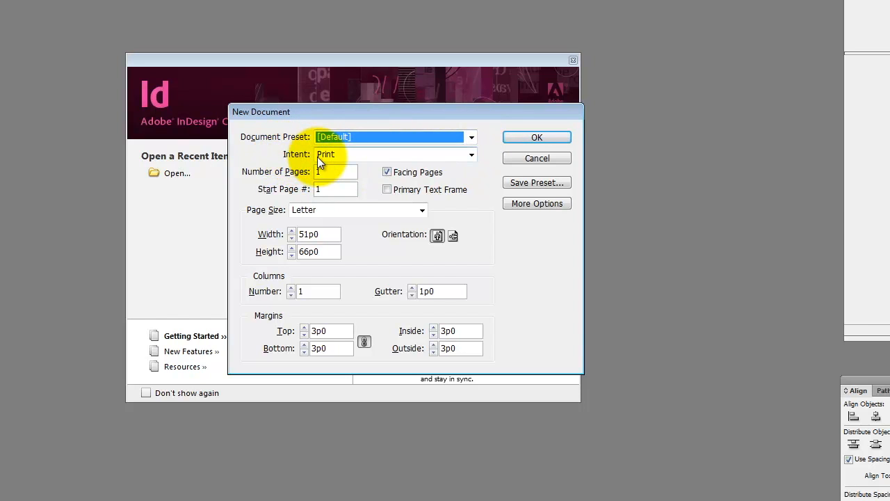
left_click(472, 156)
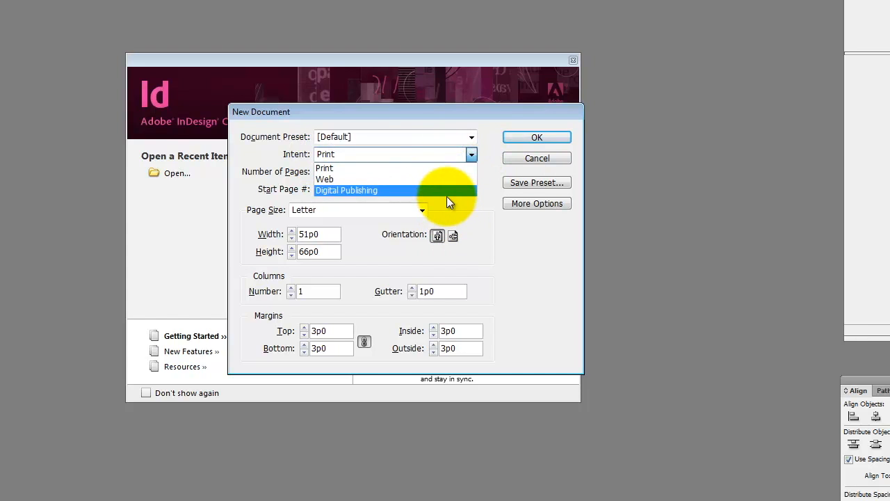
left_click(351, 169)
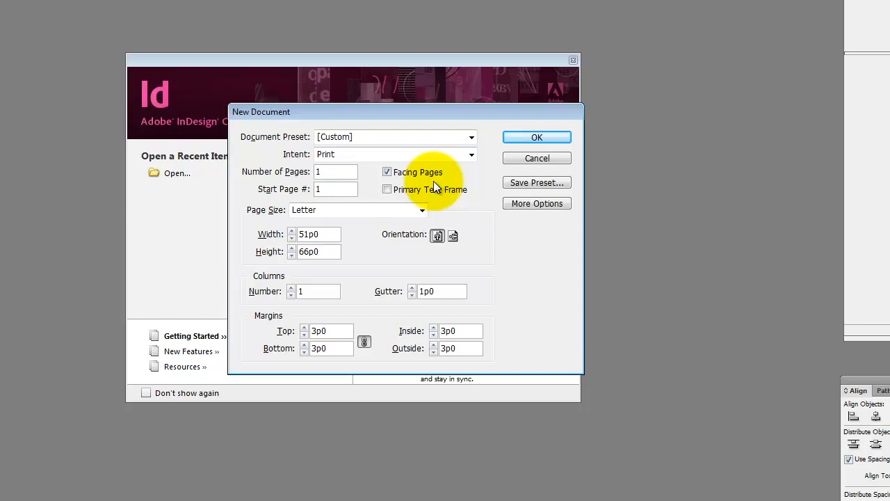
left_click(386, 172)
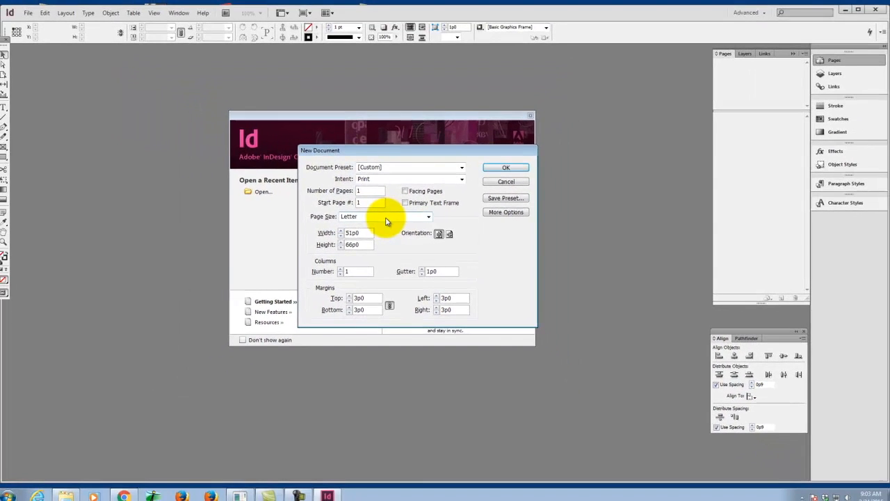
- Set the new document's page size to Compact Disc and all four linked margins to 0
left_click(361, 212)
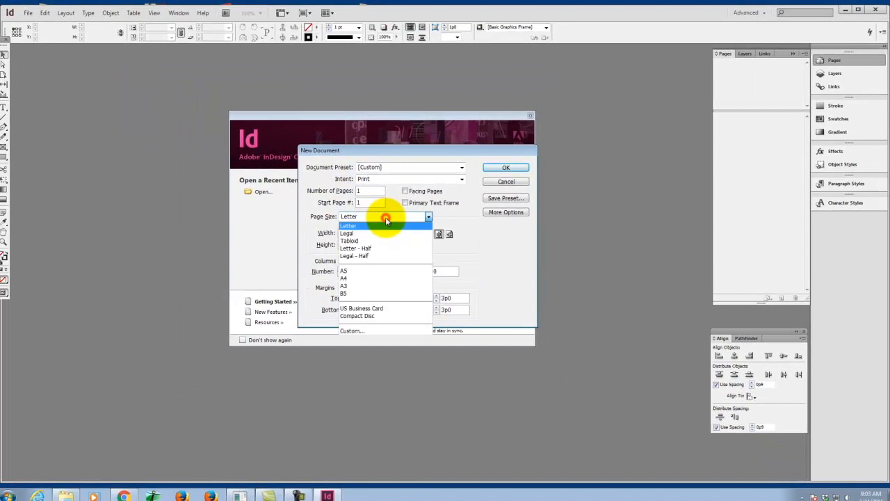
left_click(368, 316)
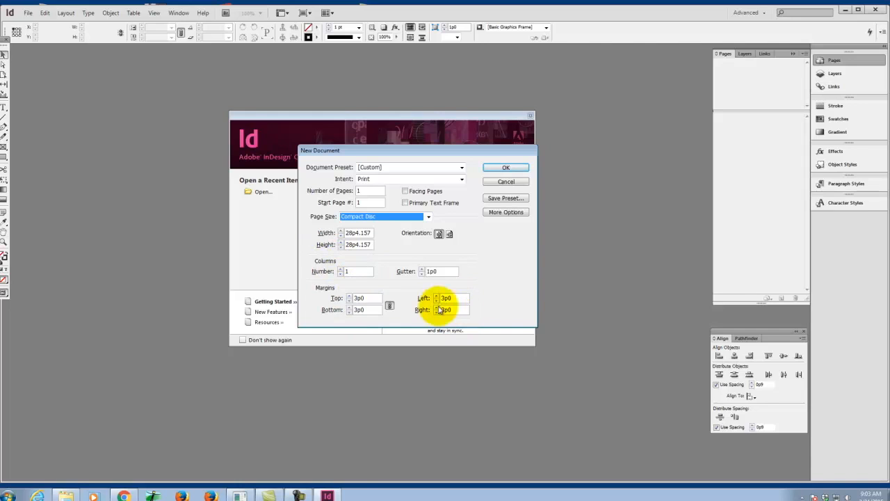
double_click(366, 299)
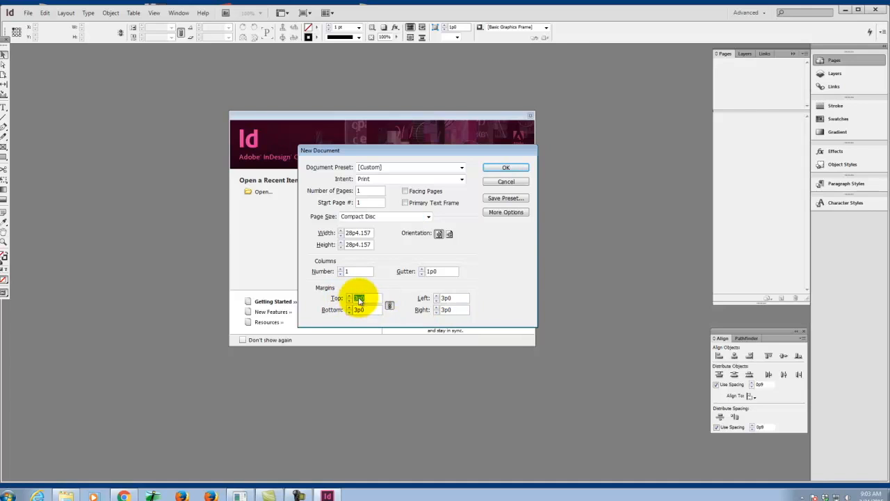
type("0")
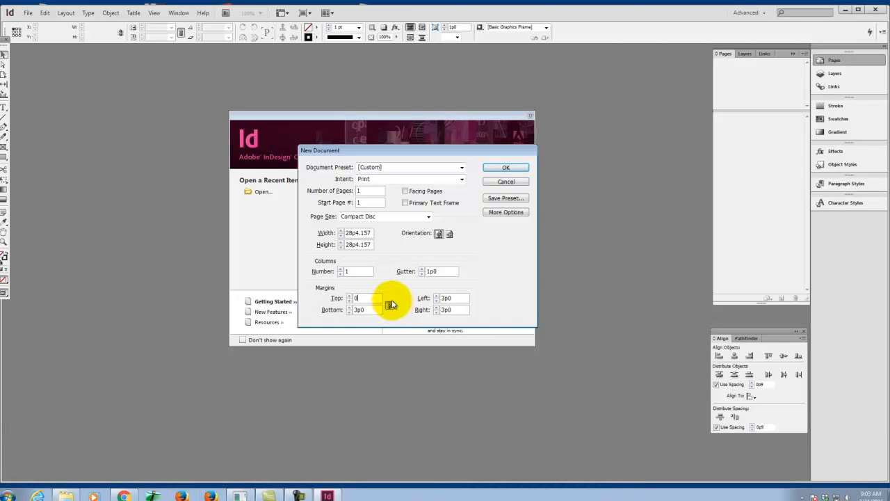
key("Tab")
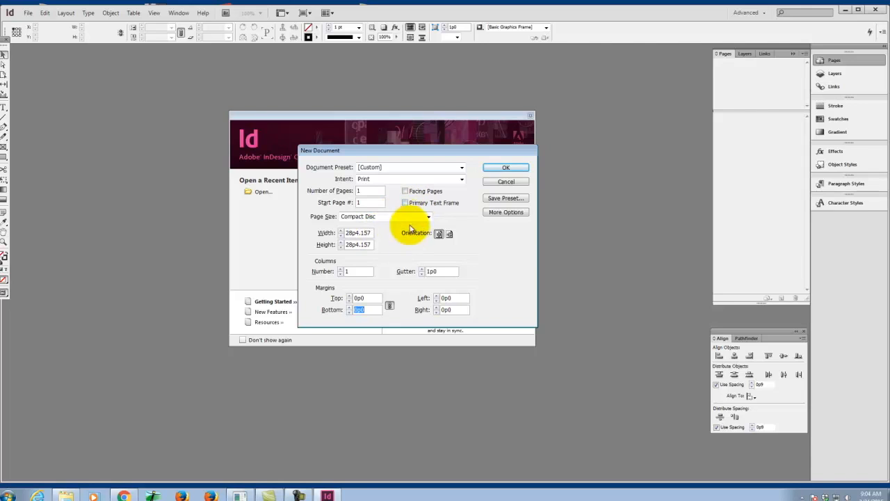
- Try the Tabloid page size with a width of 11 in and a height of 17 in, and return to Compact Disc
left_click(391, 216)
left_click(383, 240)
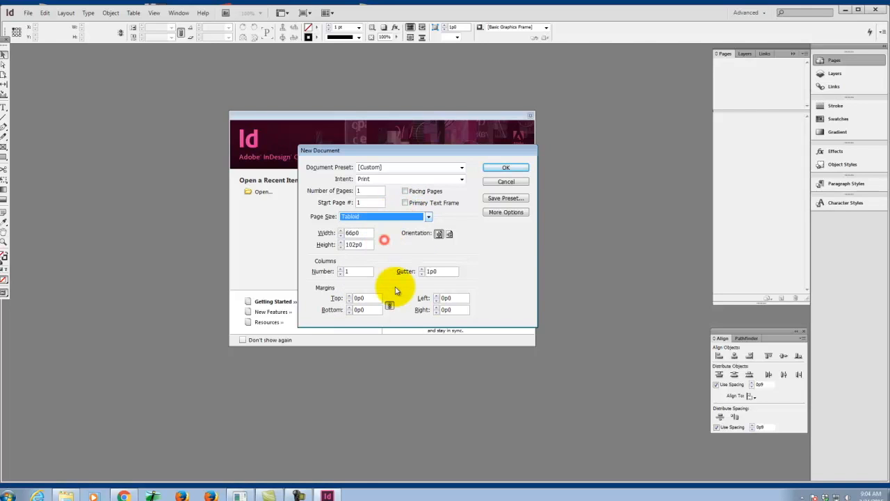
double_click(365, 233)
type("11")
key("Tab")
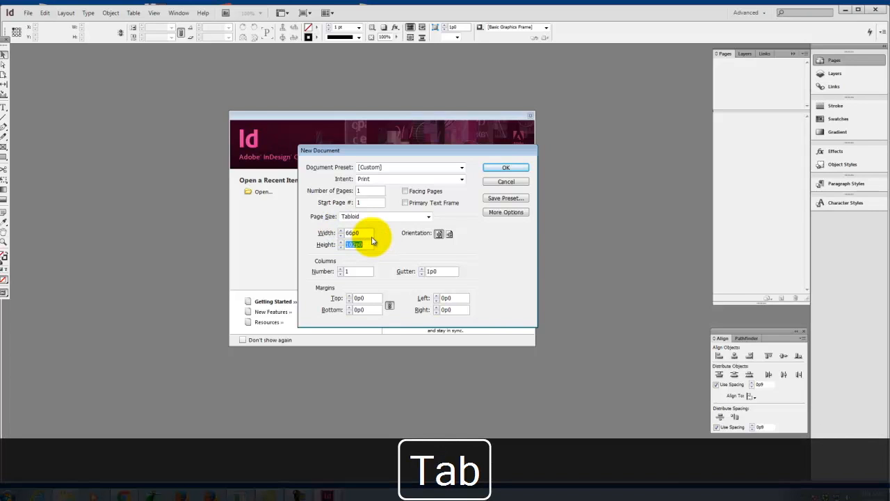
type("17")
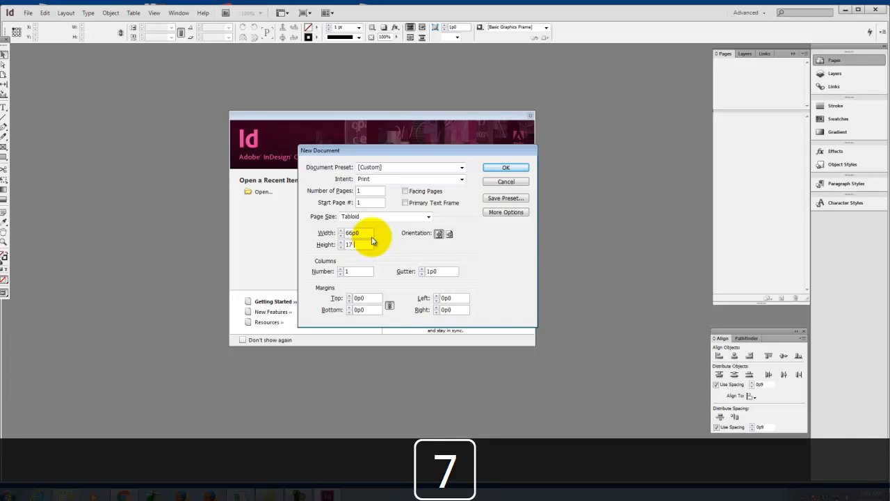
key("Tab")
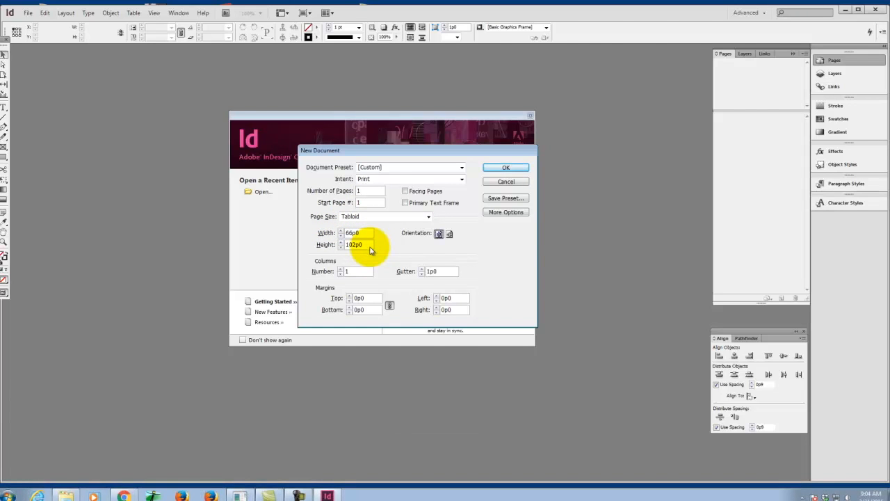
left_click(428, 216)
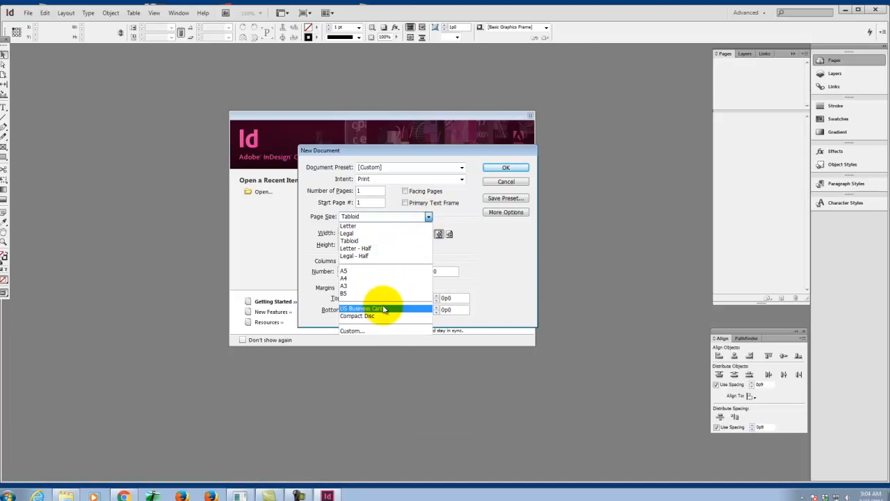
left_click(383, 314)
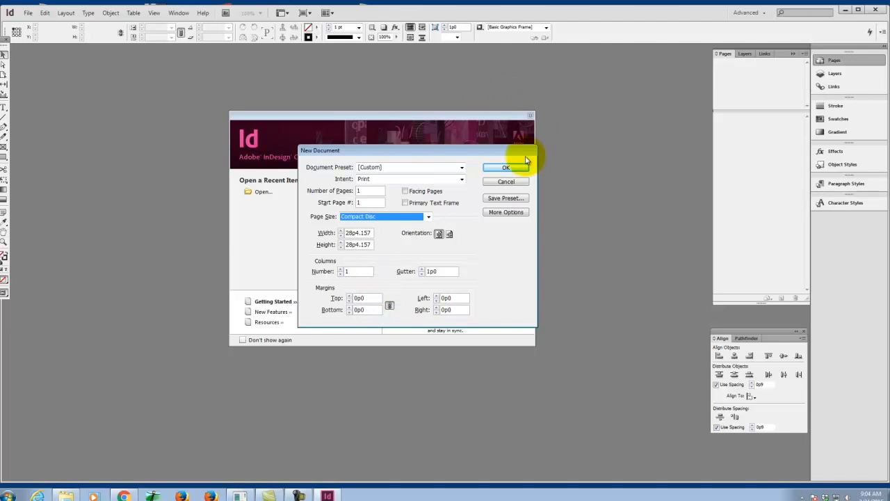
- Create the Compact Disc document with these settings and maximize the program window
left_click(506, 169)
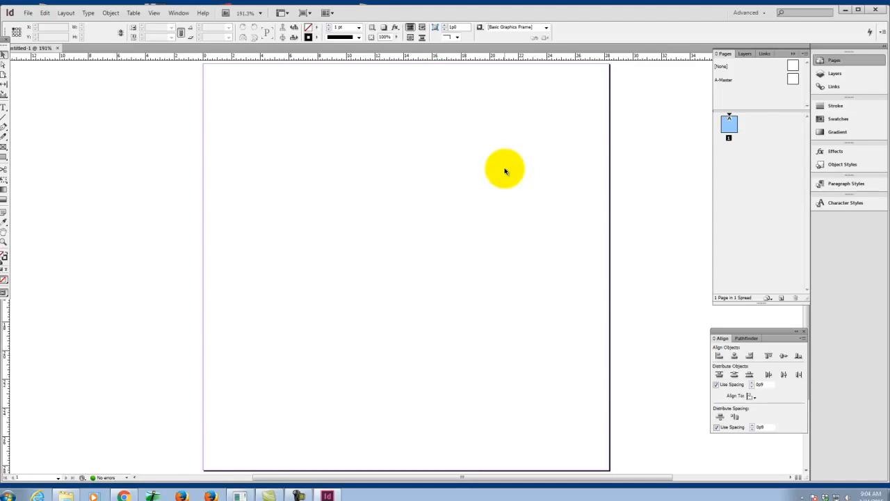
left_click(16, 44)
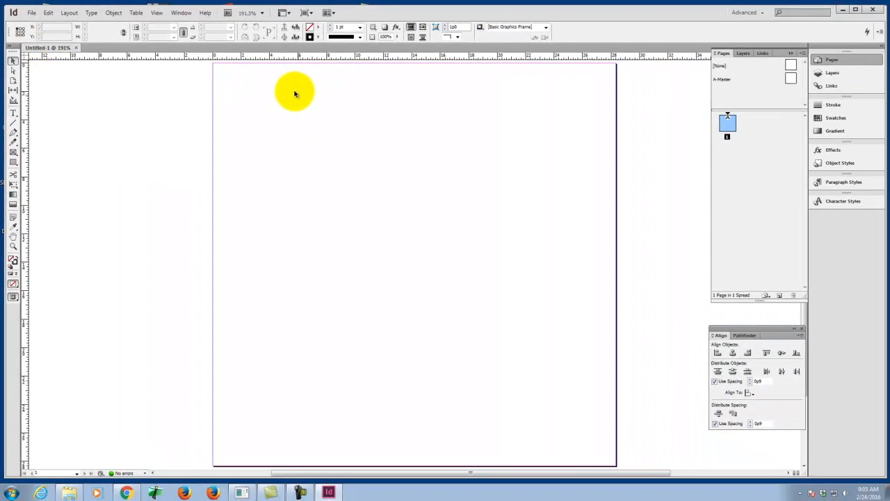
left_click(856, 10)
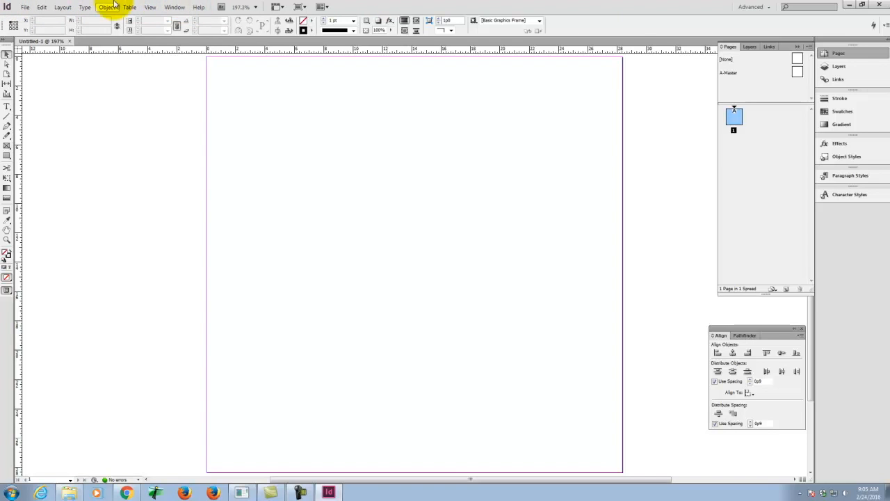
left_click(89, 8)
left_click(87, 8)
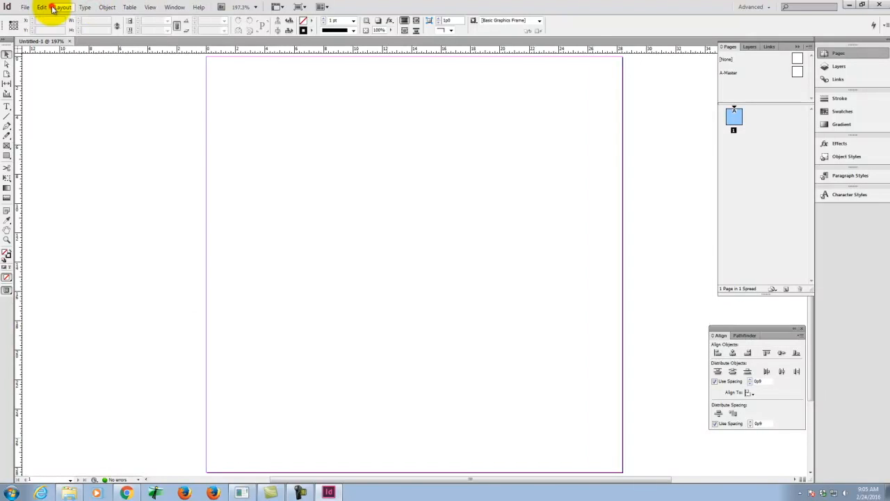
left_click(103, 6)
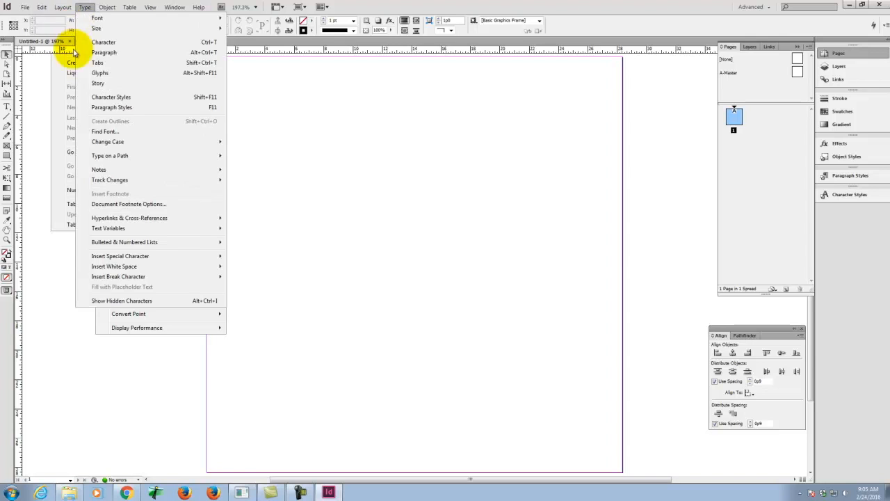
left_click(421, 265)
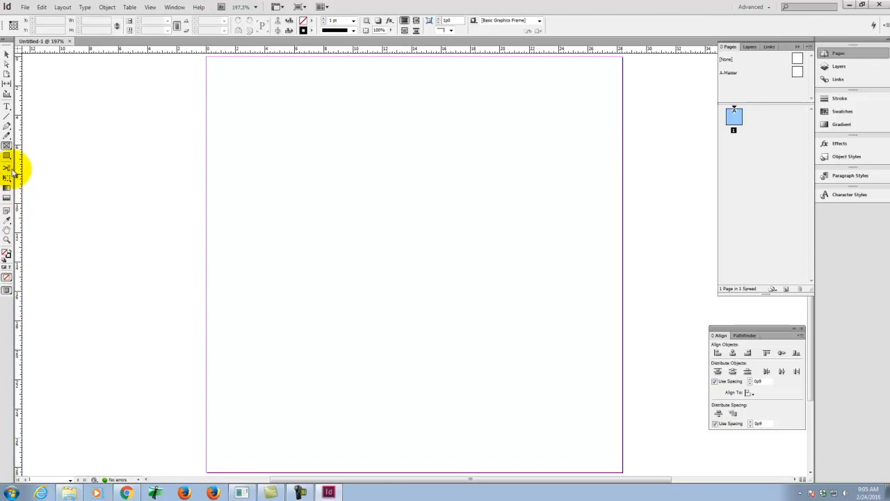
left_click(7, 105)
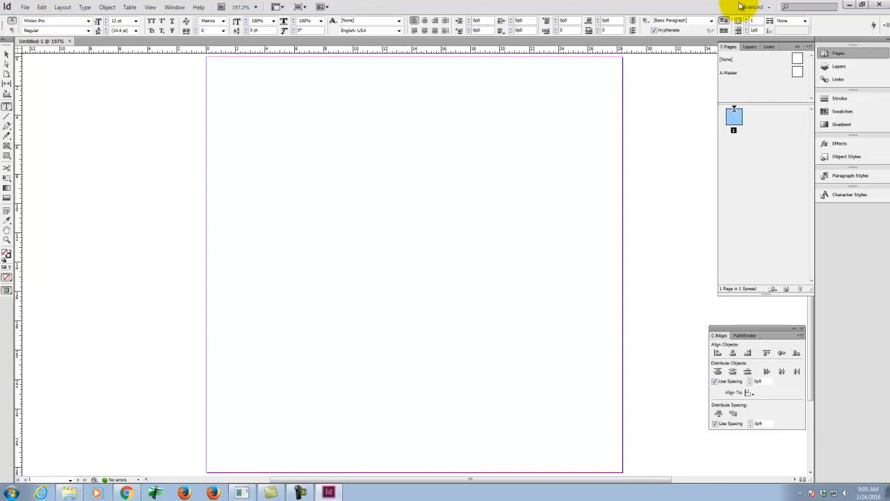
left_click(7, 53)
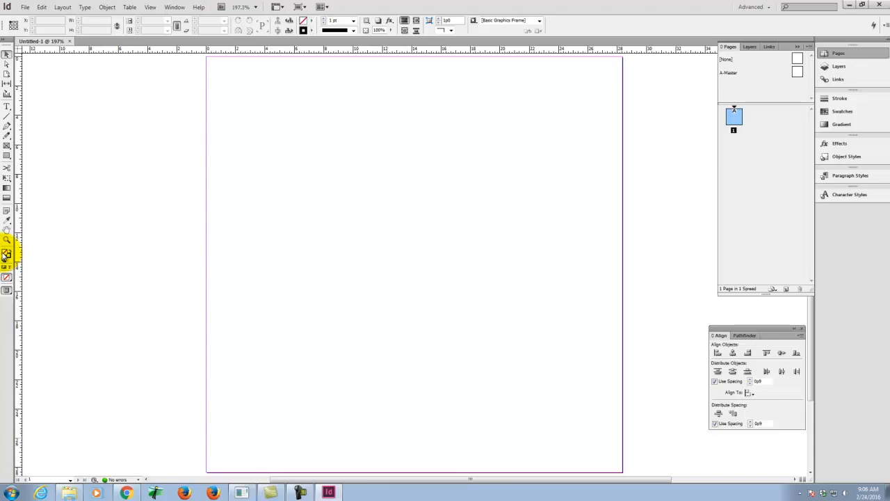
left_click(5, 254)
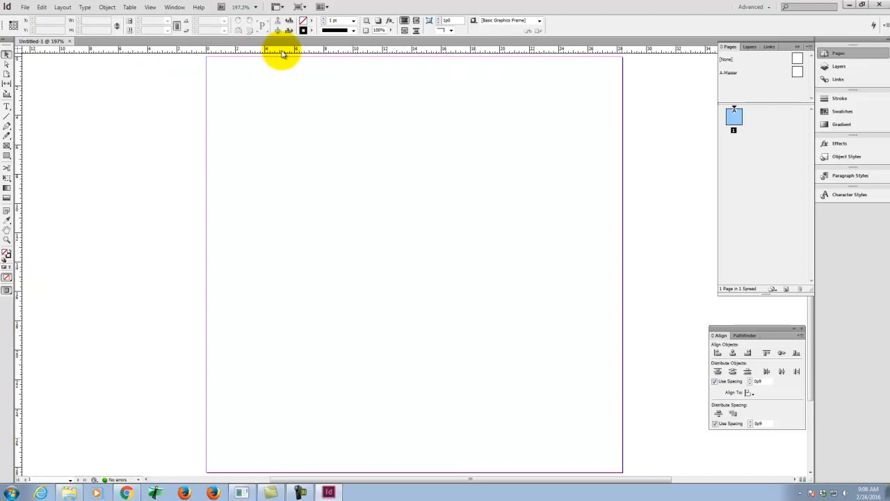
- Change the ruler units of the document from picas to inches
right_click(19, 54)
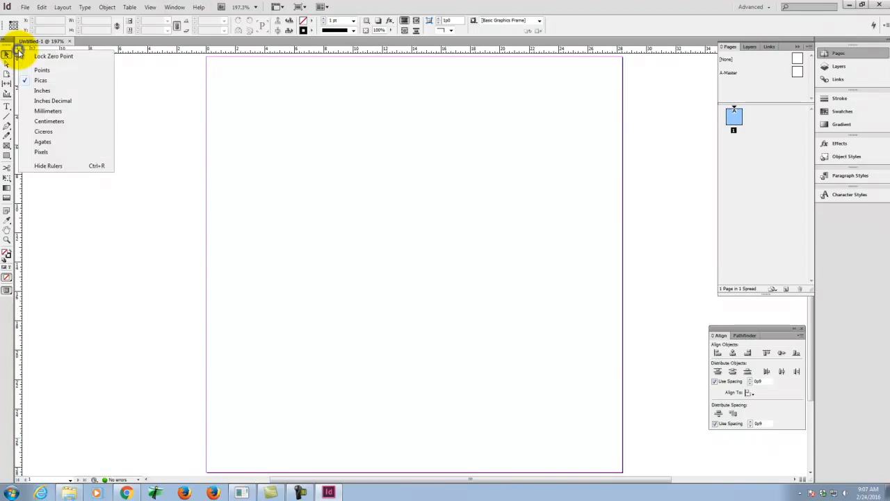
left_click(59, 91)
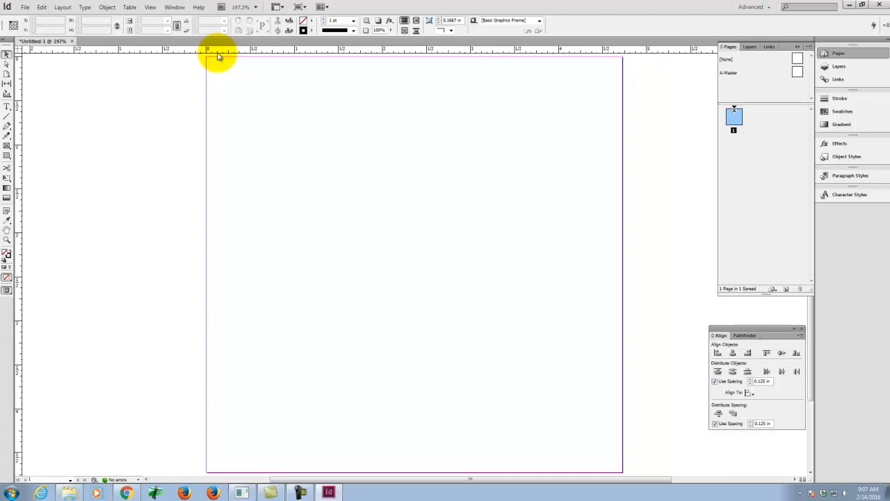
scroll(207, 145, "up", 1)
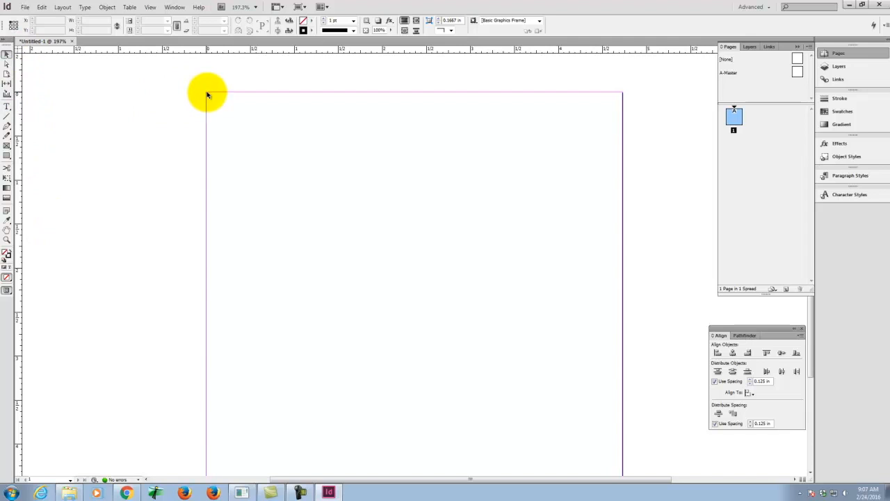
- Place a horizontal ruler guide across the page about 2 in below its top edge, and delete that guide
scroll(206, 92, "down", 1)
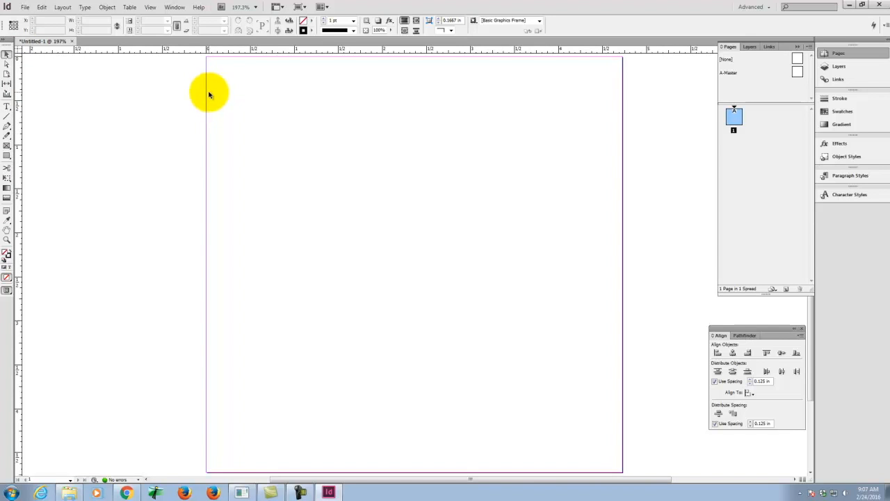
left_click_drag(302, 53, 328, 240)
left_click(390, 241)
key("Delete")
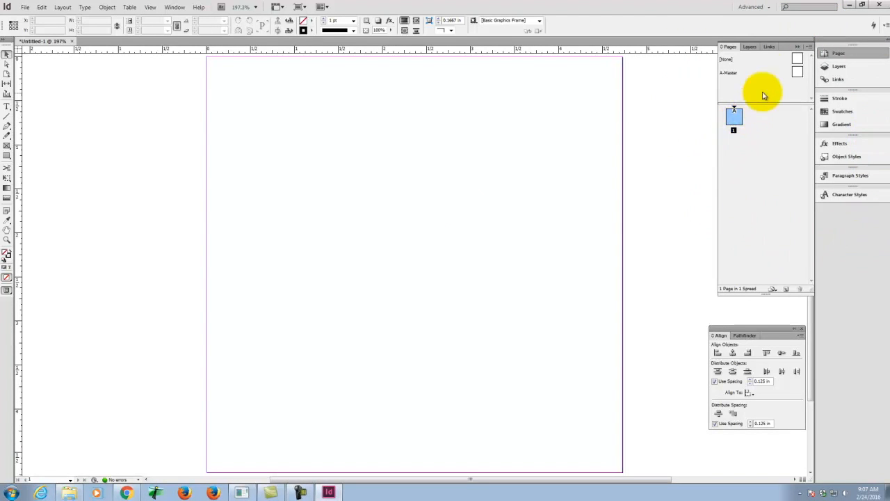
- Try the Essentials, Advanced and Typography workspaces, and settle on the Essentials workspace
left_click(751, 8)
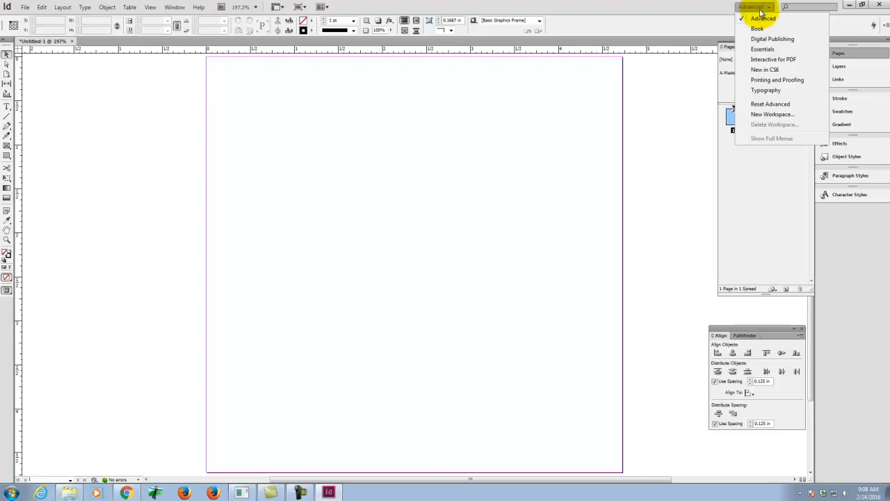
left_click(761, 50)
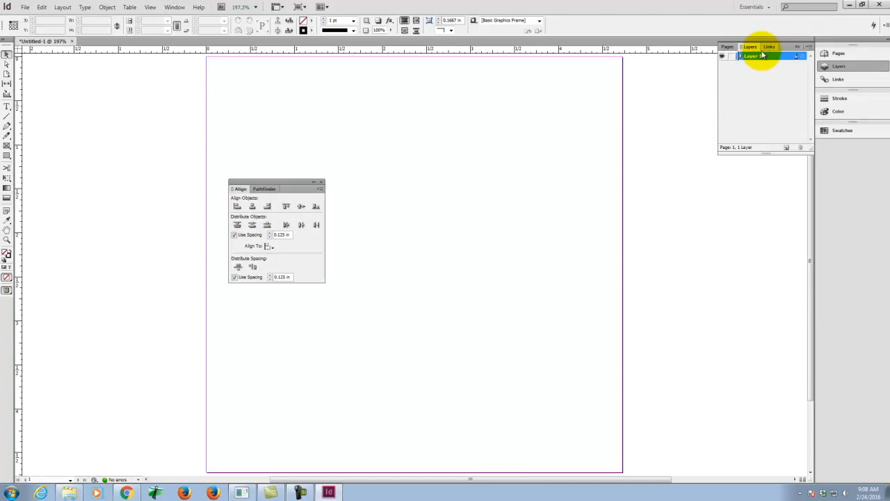
left_click(754, 7)
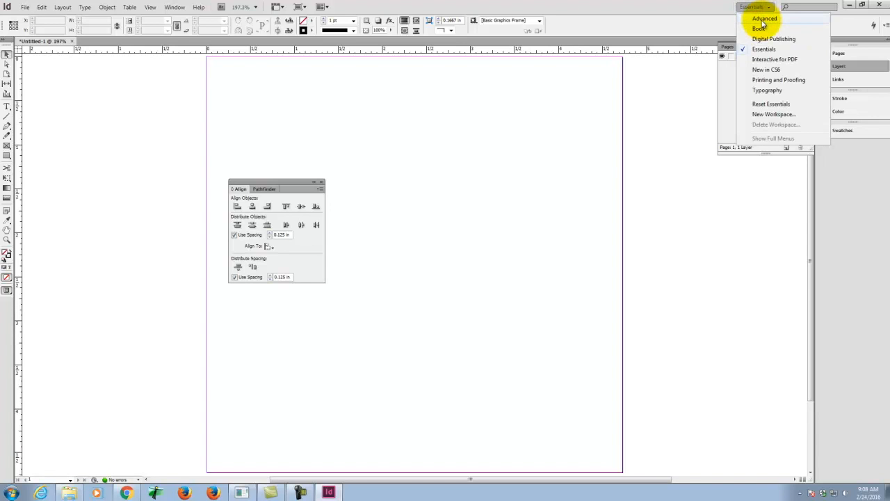
left_click(763, 20)
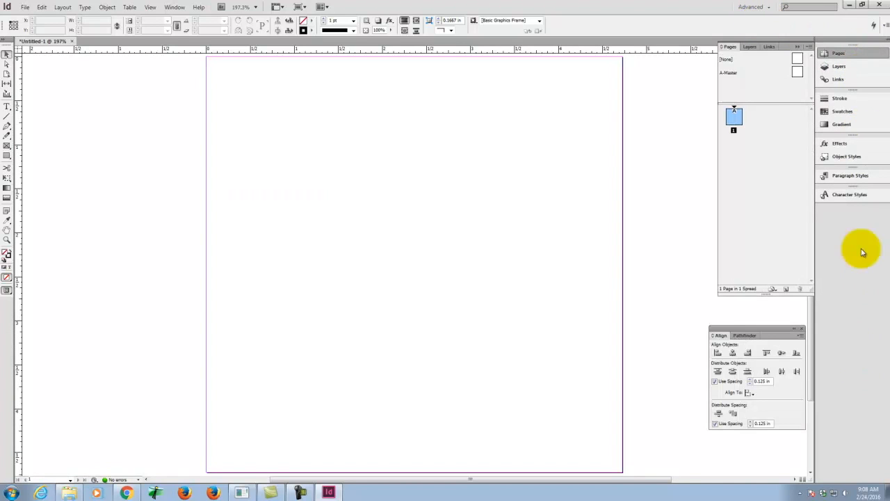
left_click(752, 6)
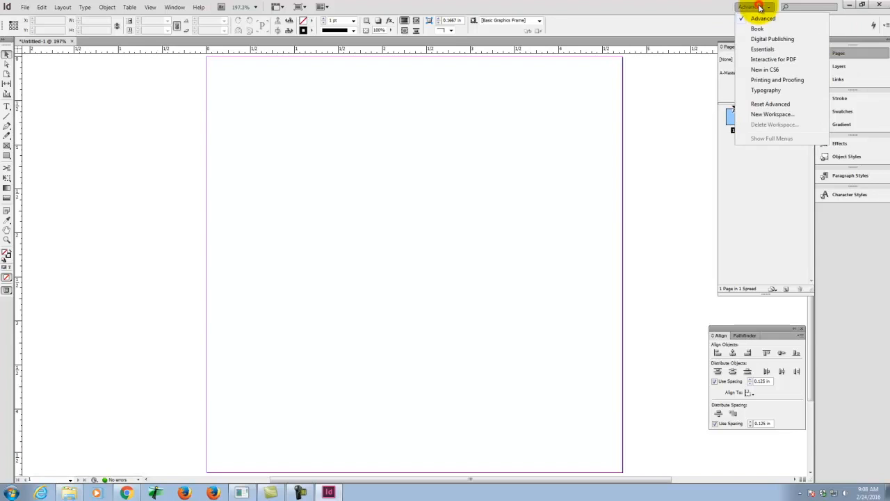
left_click(767, 91)
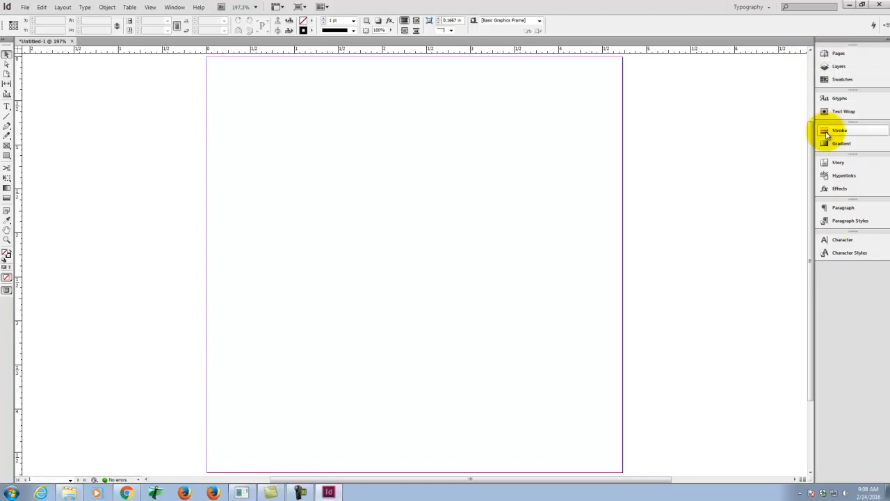
left_click(749, 7)
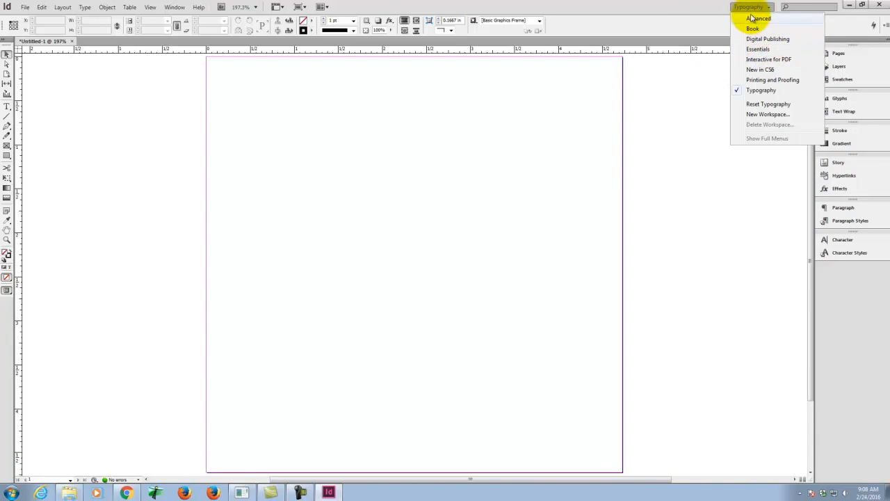
left_click(758, 50)
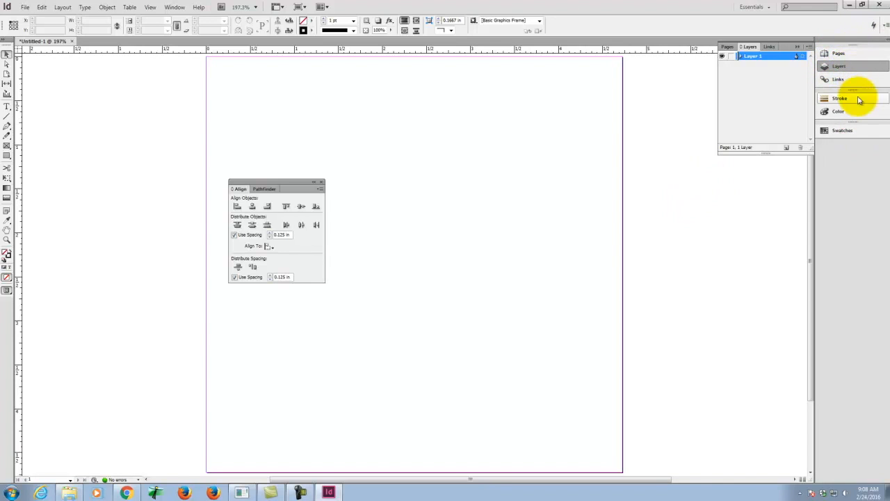
- Examine the Pages, Layers, Links, Stroke, Color and Swatches panels of the Essentials workspace one after another
left_click(837, 56)
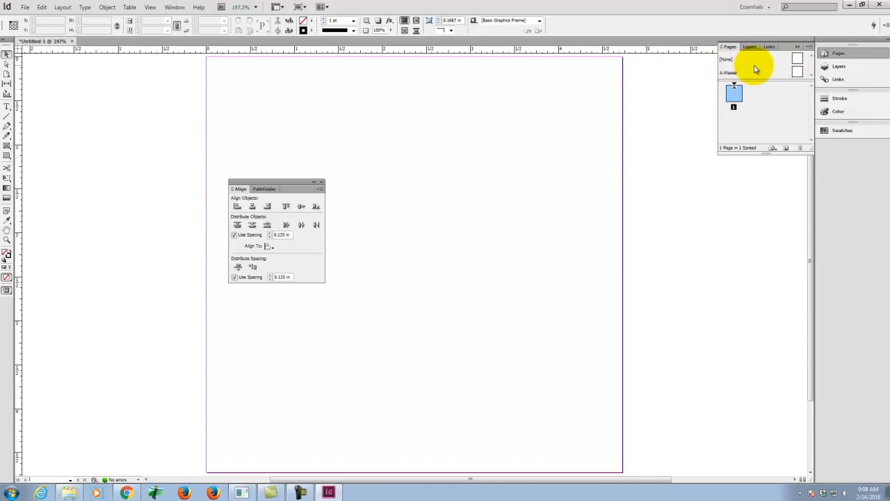
left_click(848, 68)
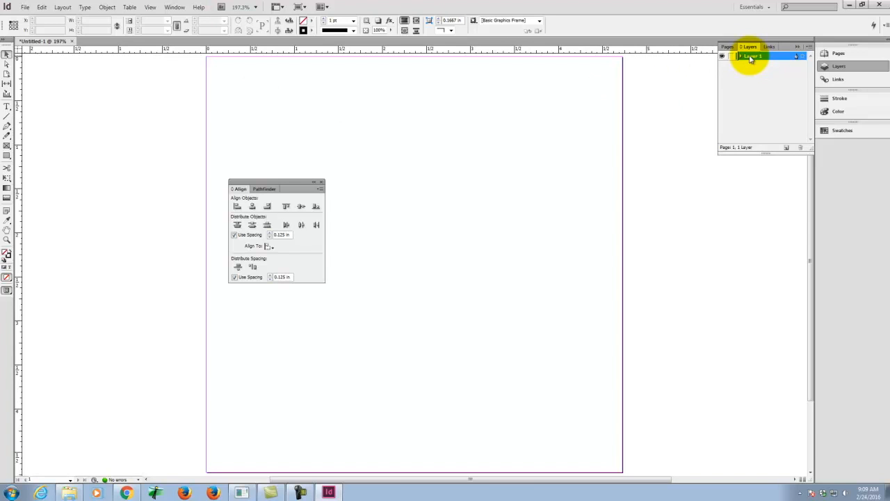
left_click(839, 80)
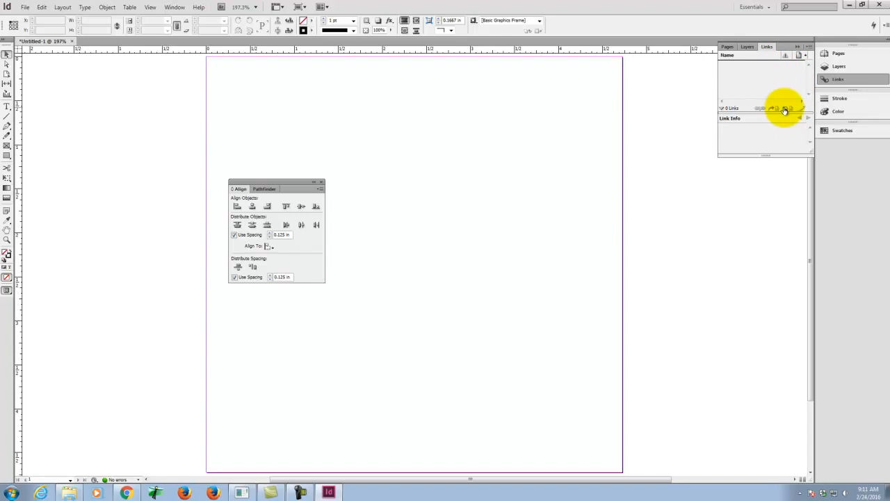
left_click(840, 101)
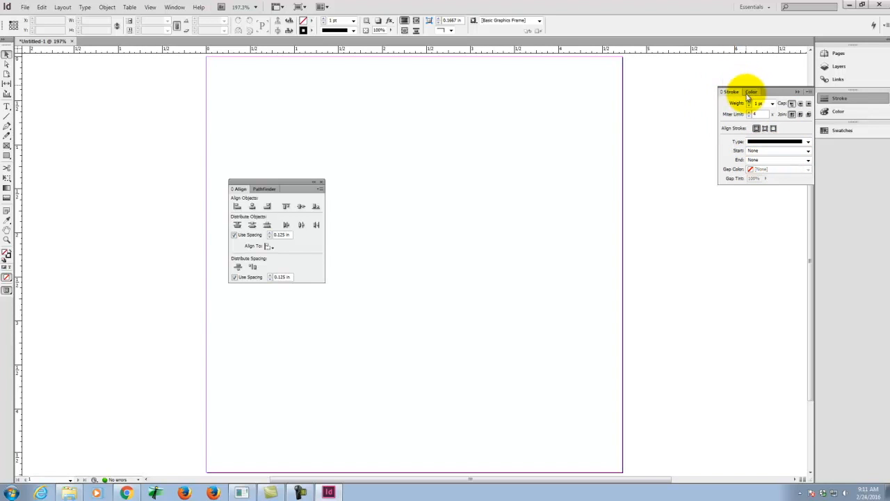
left_click(835, 111)
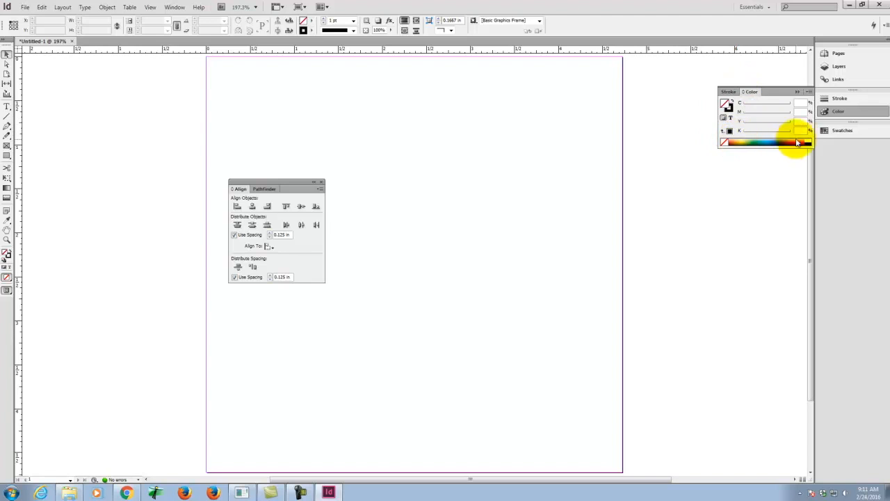
left_click(863, 132)
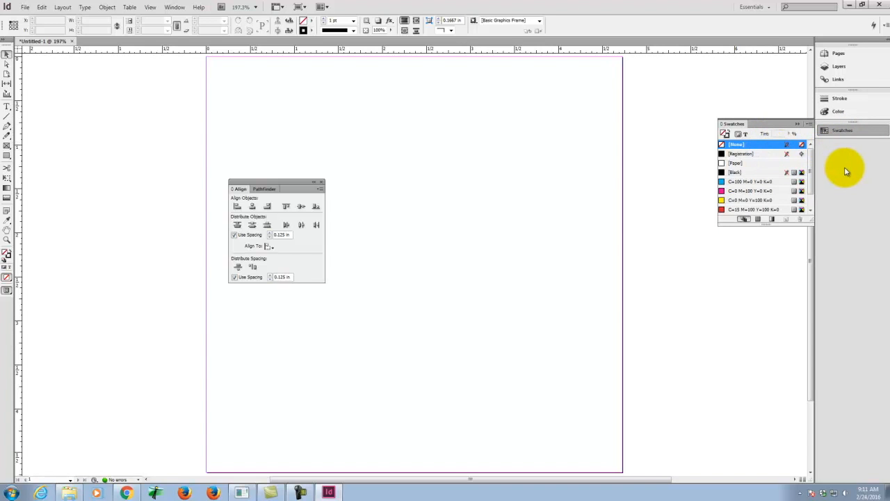
- Collapse the Swatches panel and close the floating Align panel
left_click(794, 123)
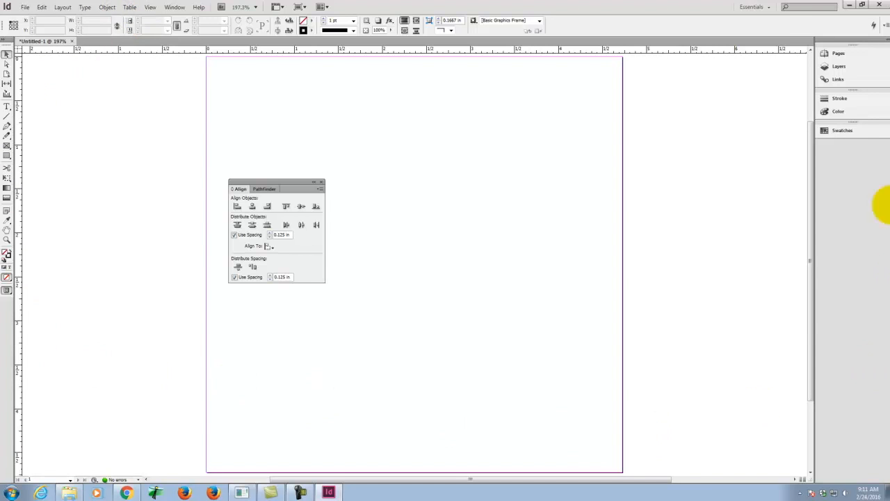
left_click(321, 181)
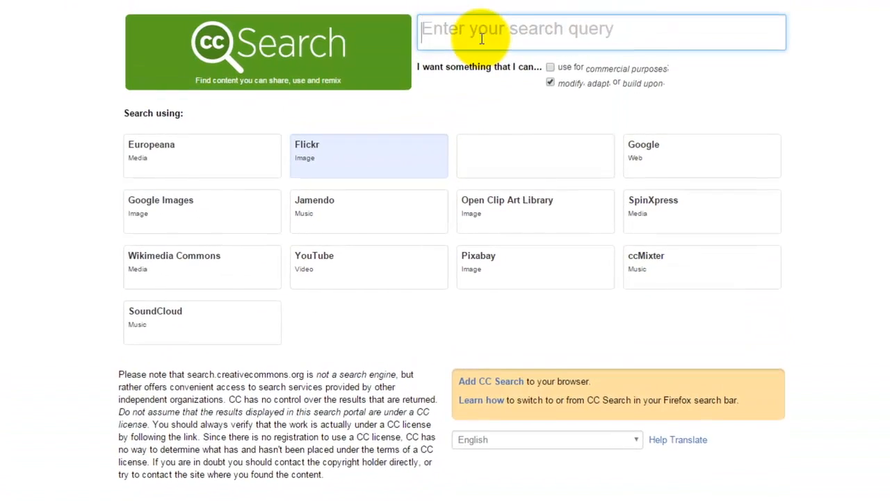
- In the browser, use Creative Commons Search to find "farm" images on Flickr that may be modified, adapted or built upon
left_click(475, 45)
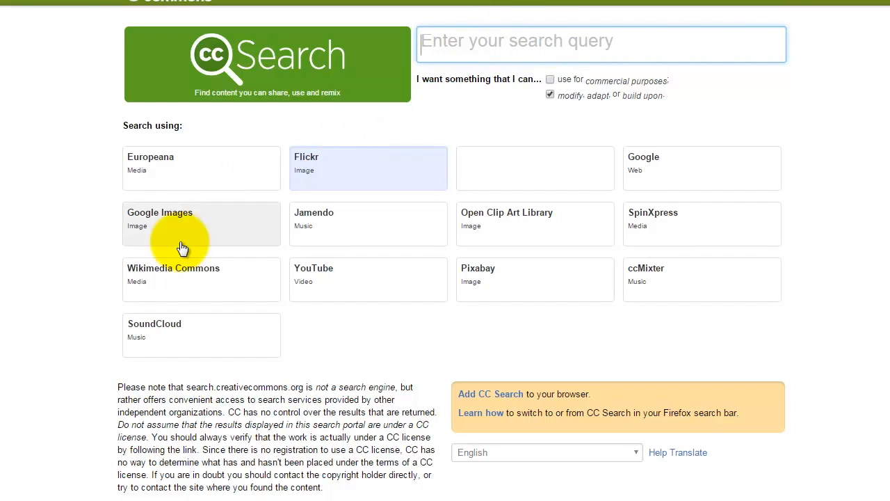
left_click(476, 60)
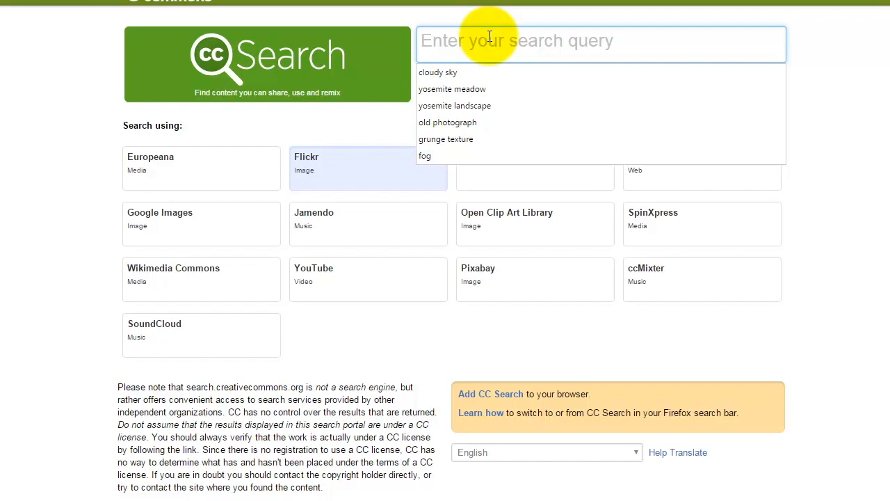
type("ga")
key("BackSpace")
key("BackSpace")
type("farm")
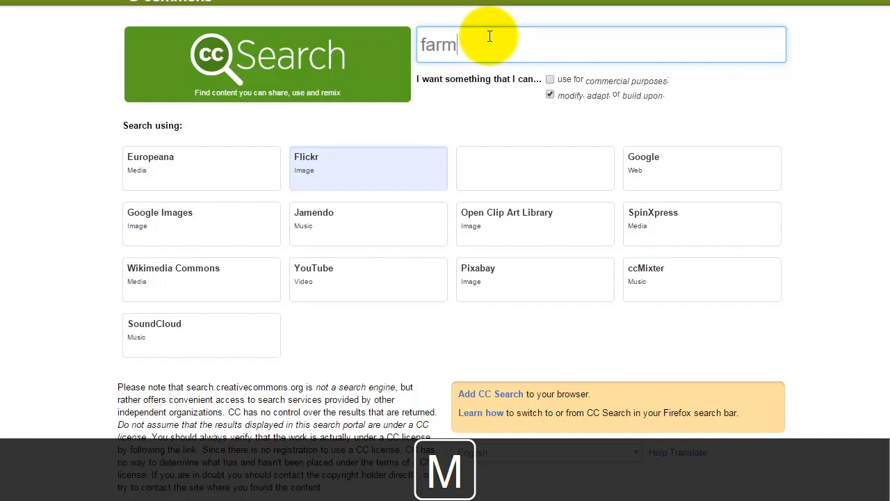
key("Return")
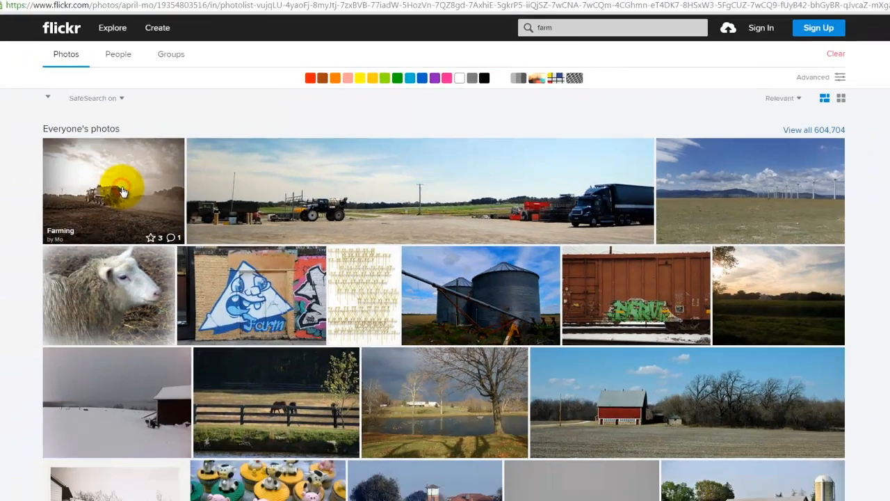
- Open the sepia "Farming" photo from the Flickr results and download it in Original size (3456 × 2592)
left_click(26, 212)
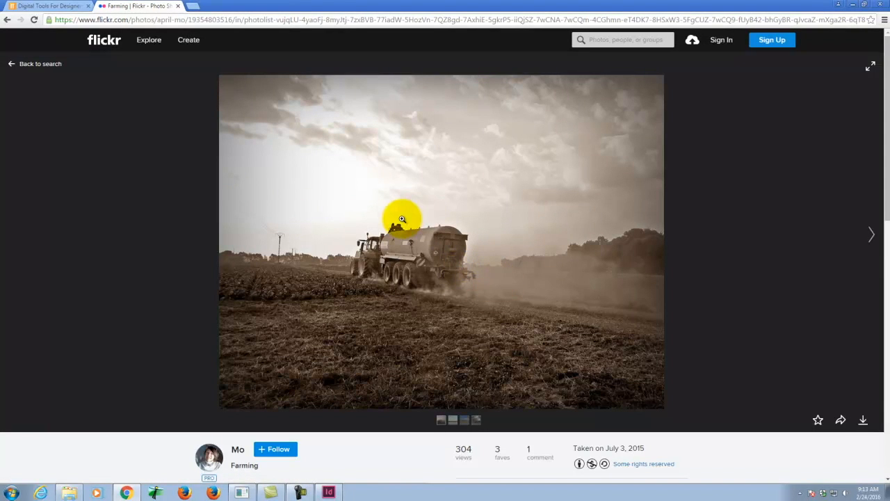
left_click(863, 420)
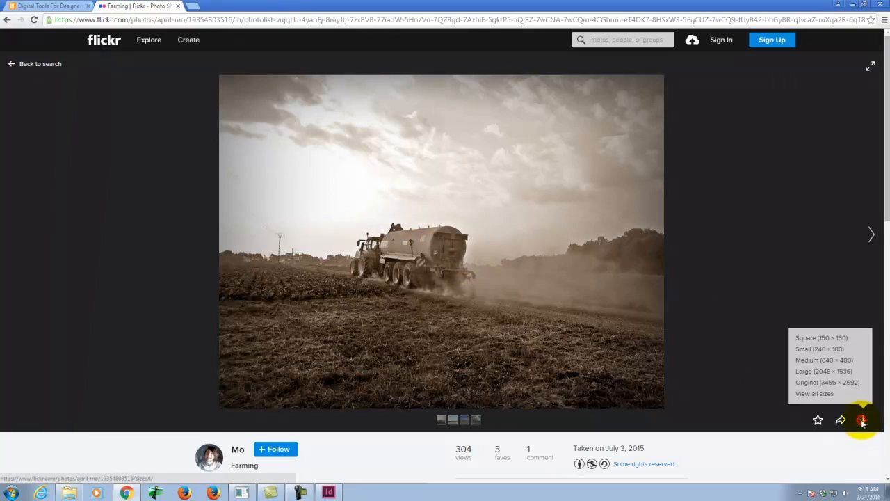
left_click(843, 383)
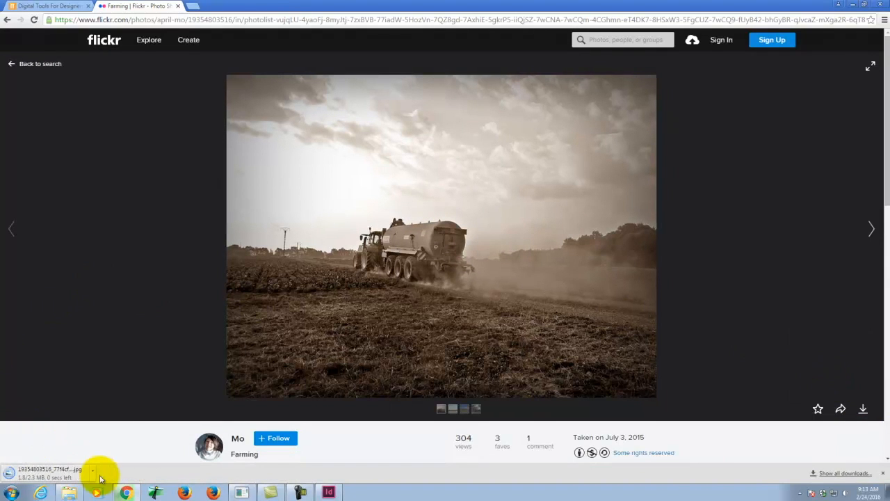
- Show the downloaded farm photo in its folder and copy the file
left_click(92, 471)
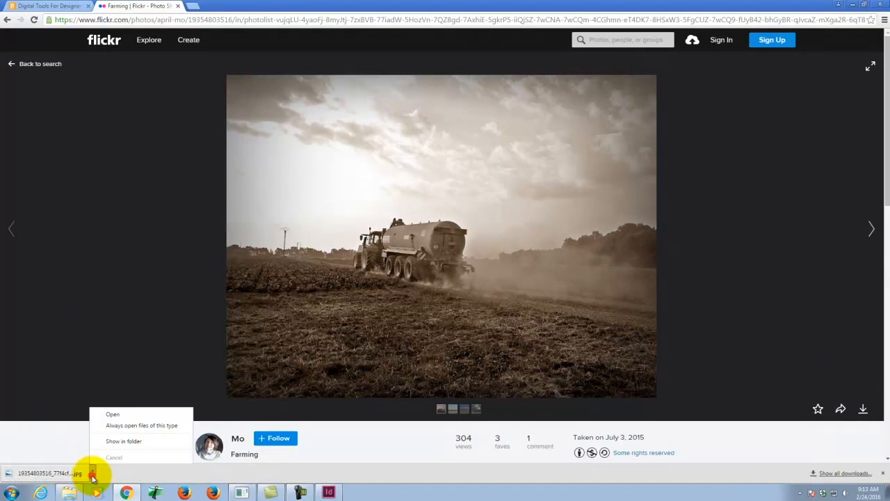
left_click(123, 441)
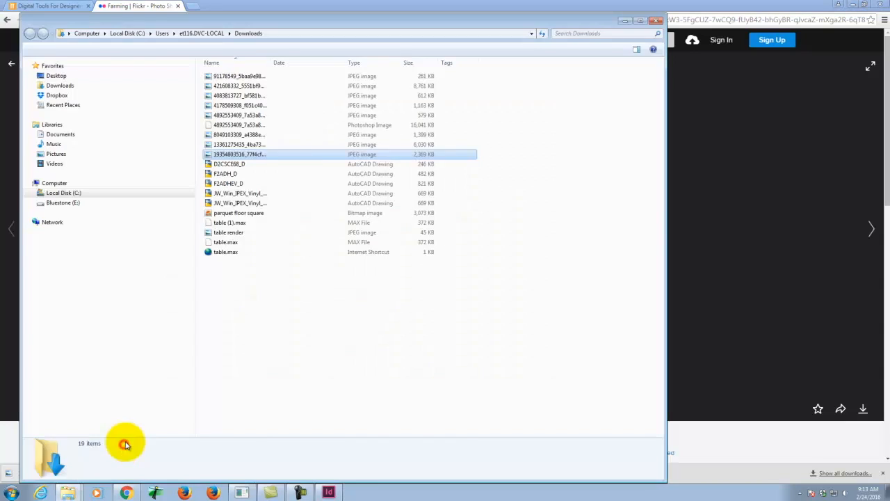
right_click(247, 156)
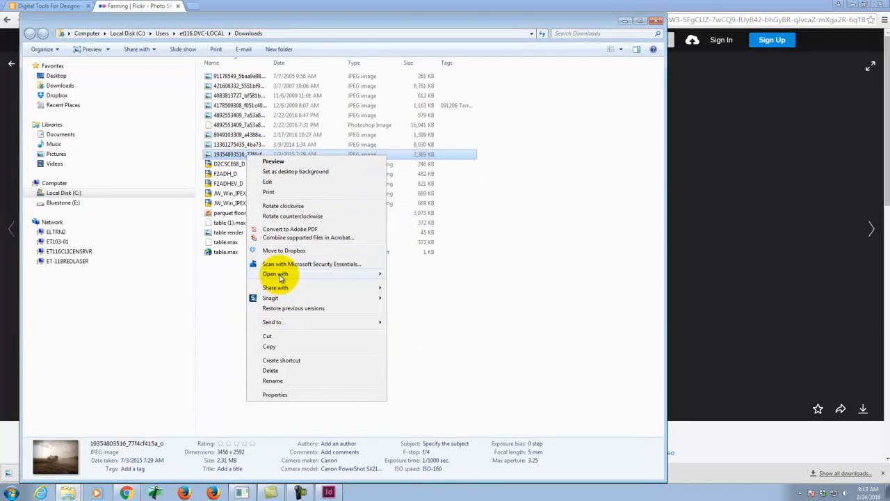
left_click(278, 347)
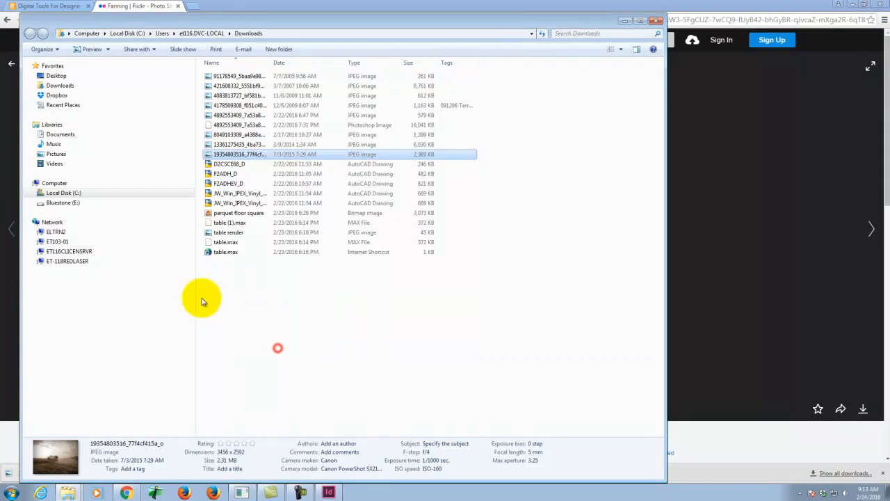
- Create a folder named Ex109 inside Dropbox > A135 Exercises on the Bluestone (E:) drive
left_click(62, 202)
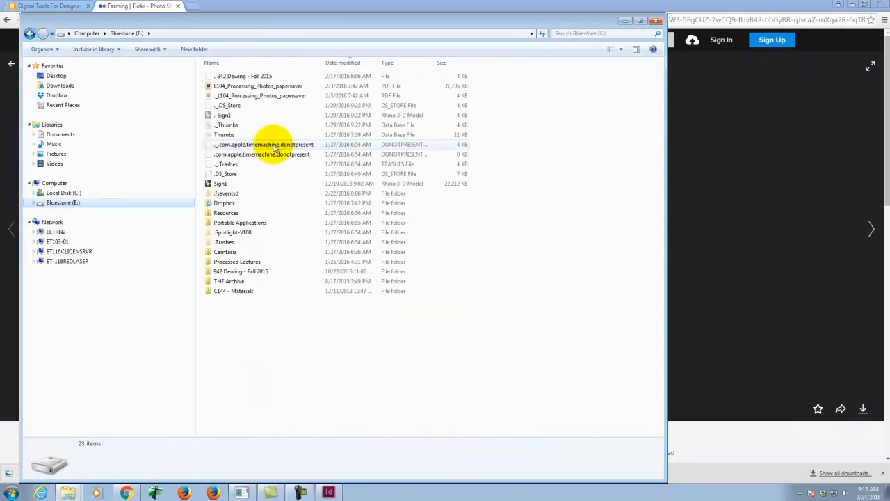
double_click(225, 203)
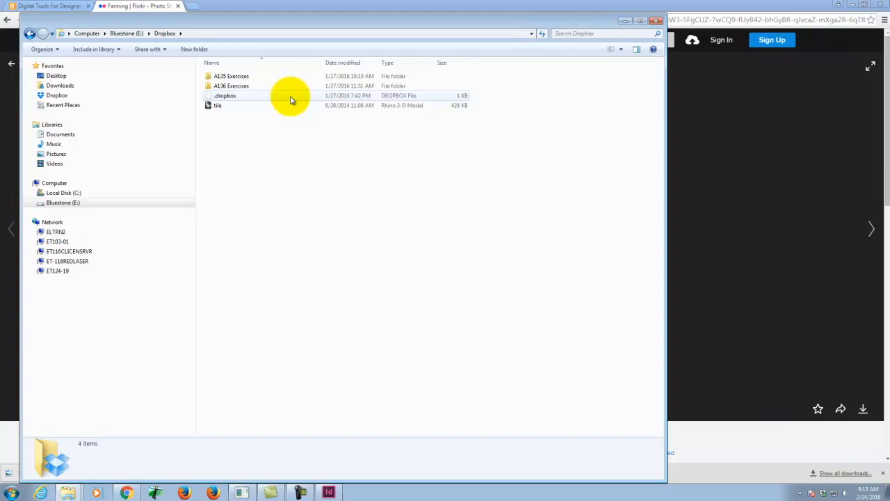
double_click(231, 75)
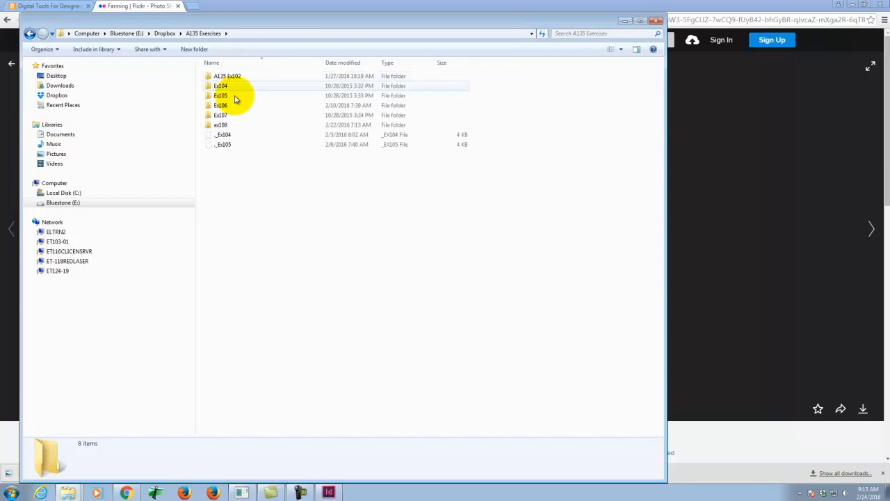
right_click(247, 189)
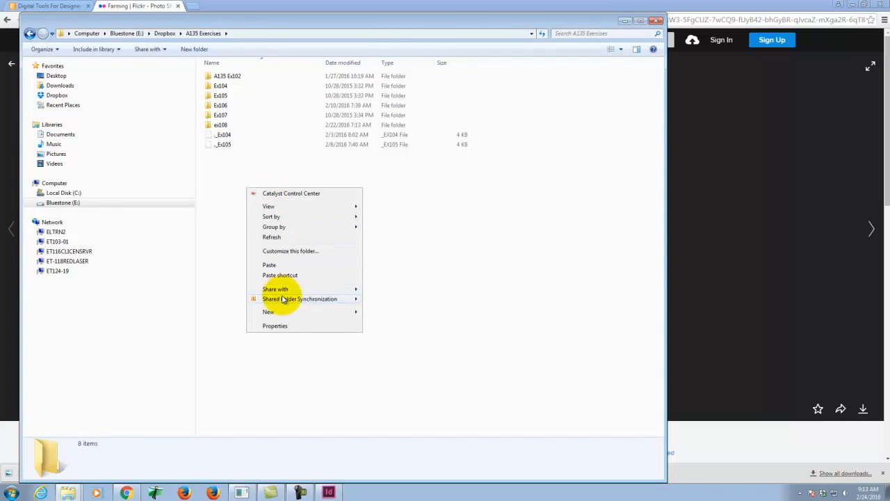
mouse_move(286, 312)
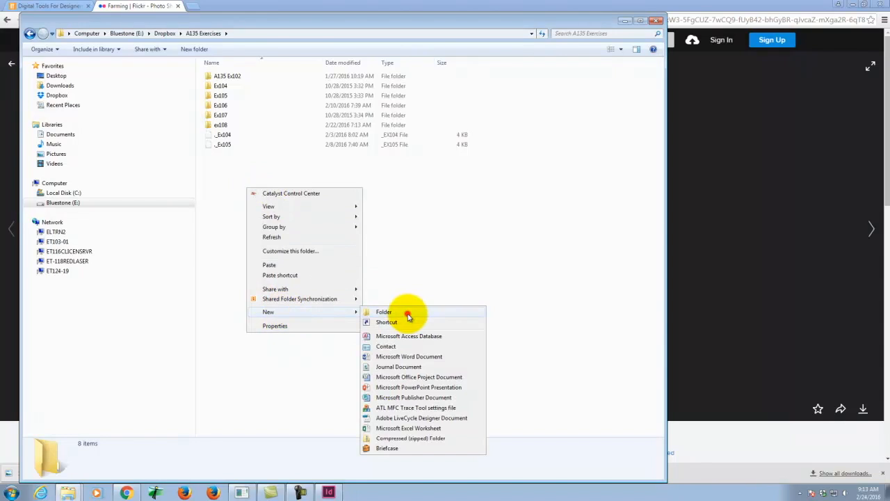
left_click(408, 317)
type("Ex10")
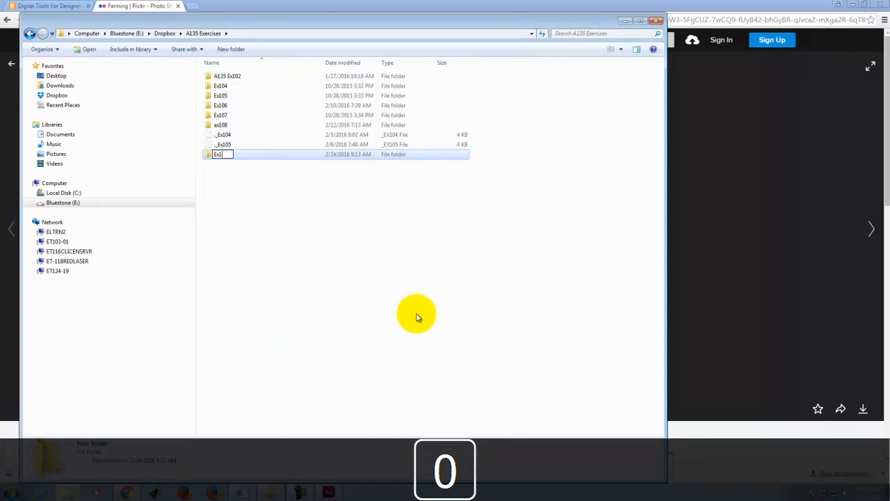
type("9")
- Open the Ex109 folder and paste the copied farm photo into it
left_click(255, 159)
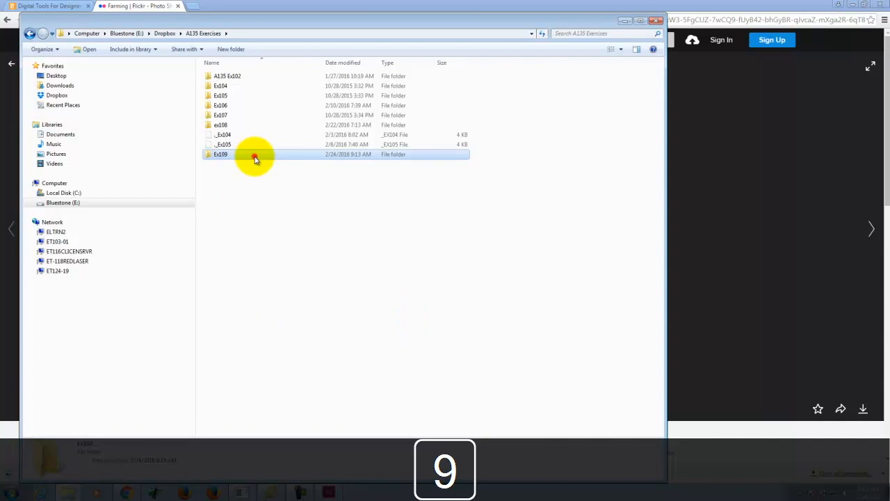
double_click(255, 159)
right_click(288, 148)
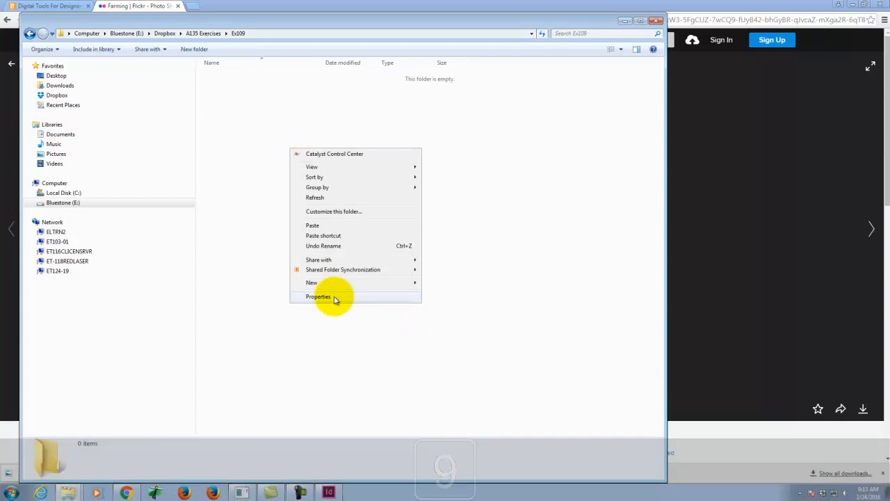
left_click(316, 225)
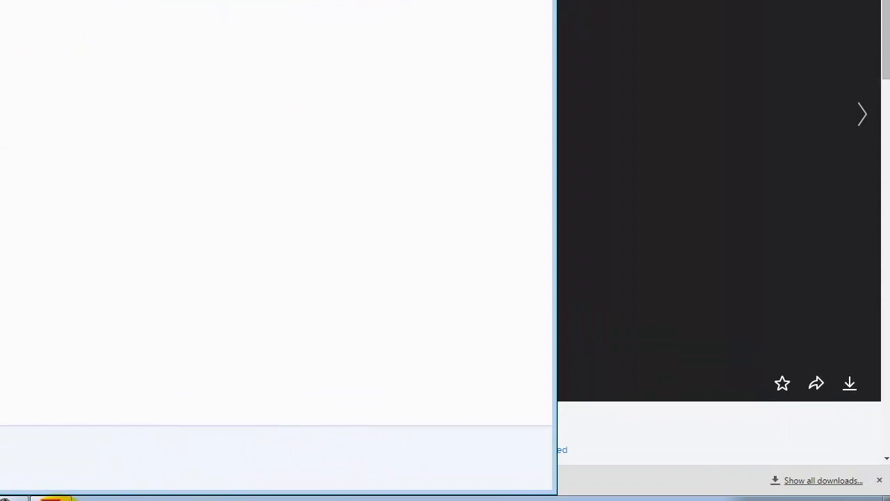
- Switch to InDesign and place the farm photo from the E: drive's Ex109 folder directly near the page's upper-left corner
left_click(50, 498)
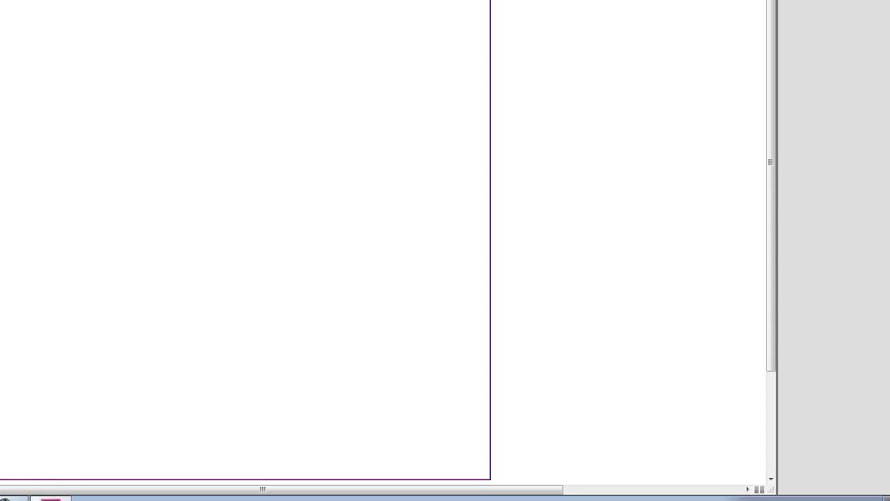
left_click(31, 8)
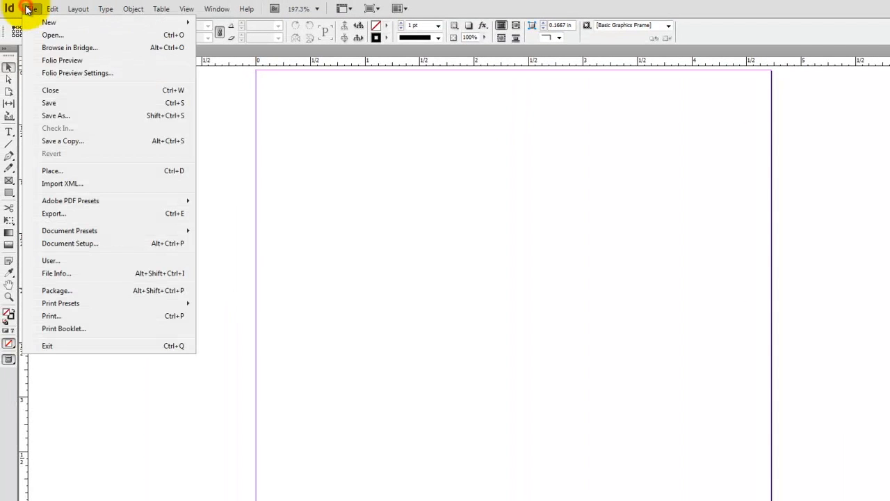
left_click(54, 172)
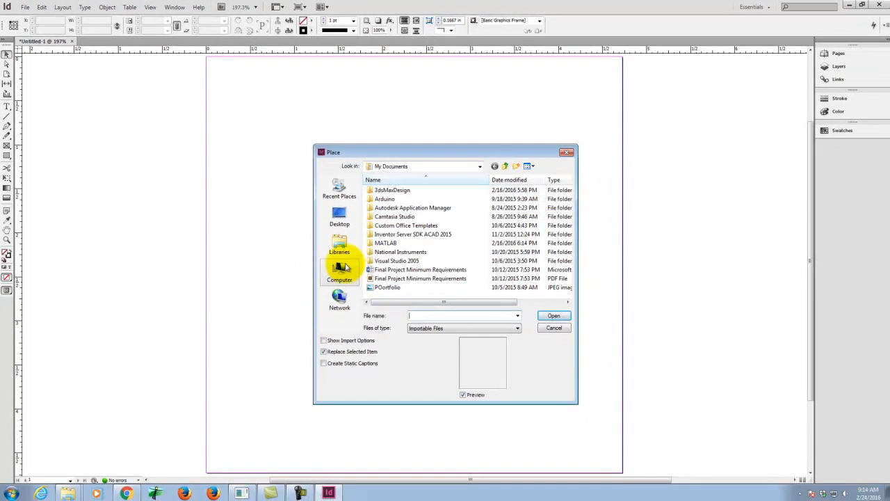
left_click(341, 272)
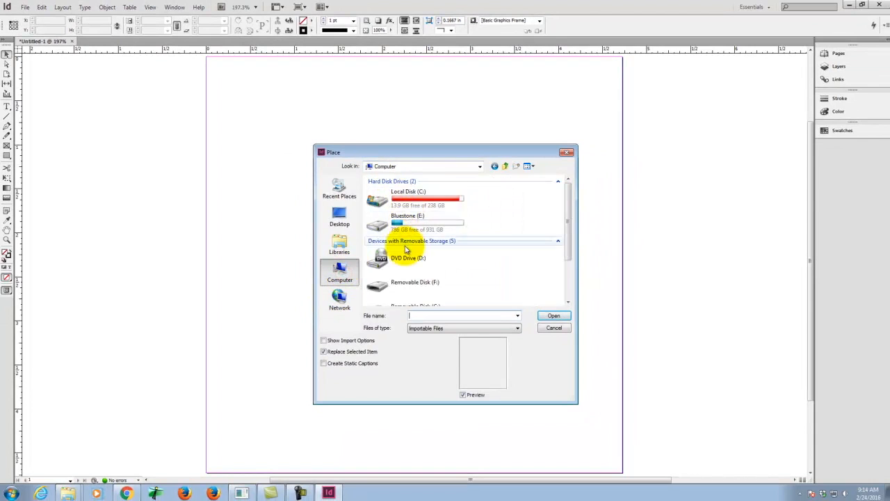
double_click(408, 220)
double_click(377, 244)
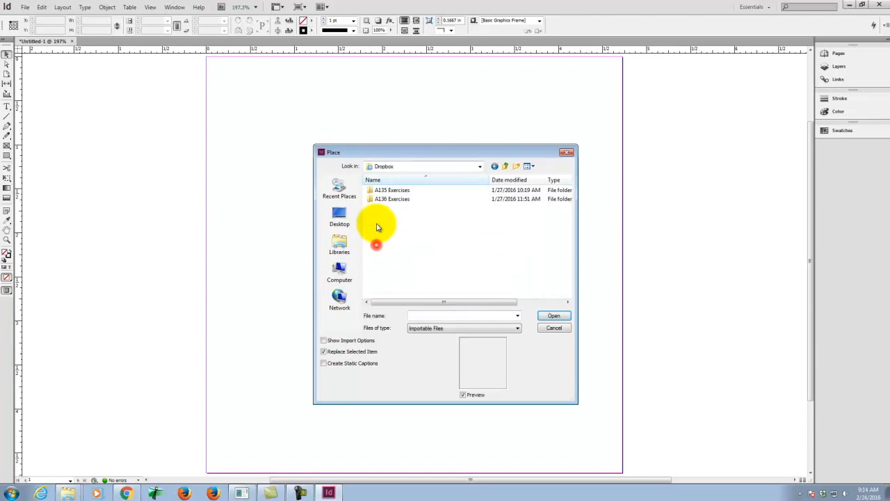
double_click(379, 190)
left_click(382, 245)
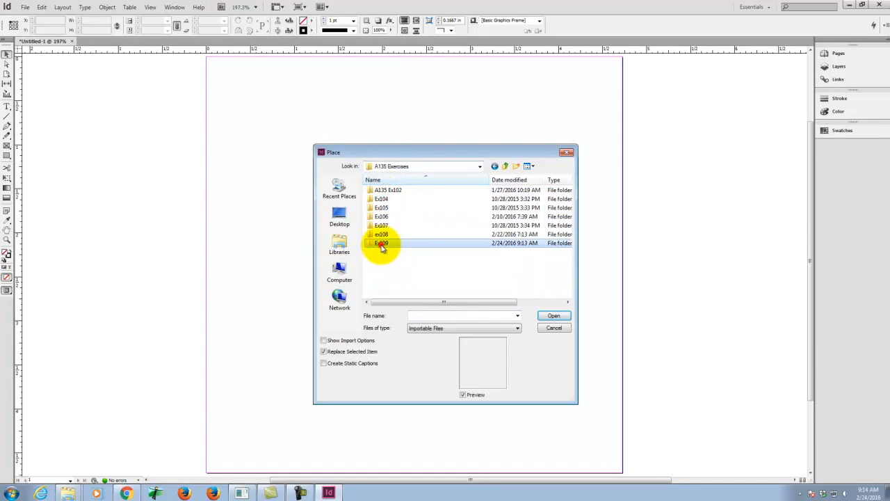
double_click(381, 245)
left_click(388, 205)
left_click(557, 315)
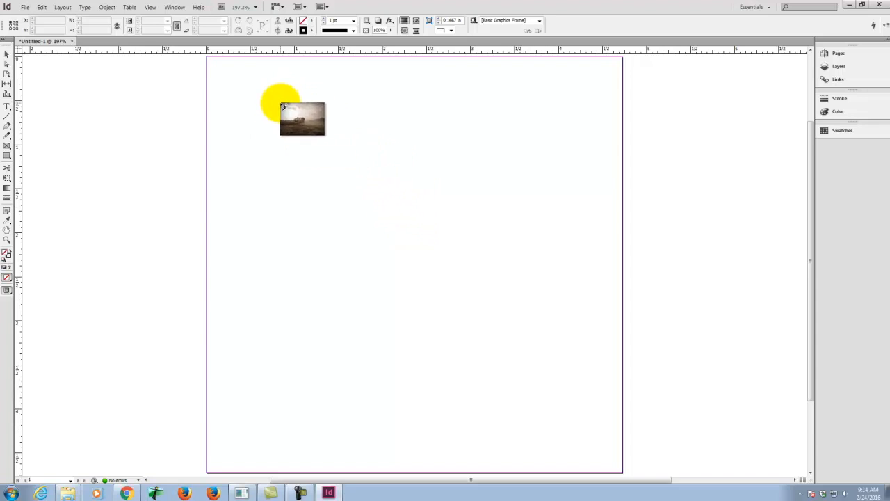
left_click(244, 79)
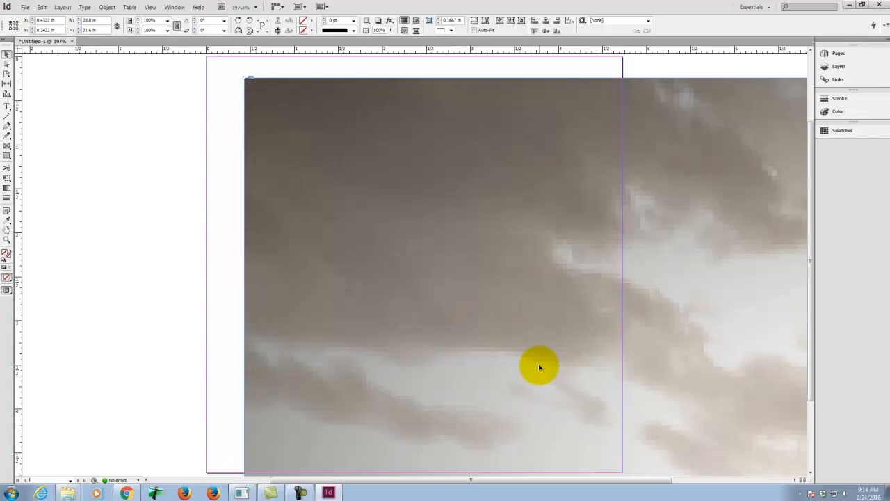
- Shift the oversized photo slightly on the page and delete it
left_click_drag(568, 357, 586, 403)
left_click_drag(441, 338, 580, 332)
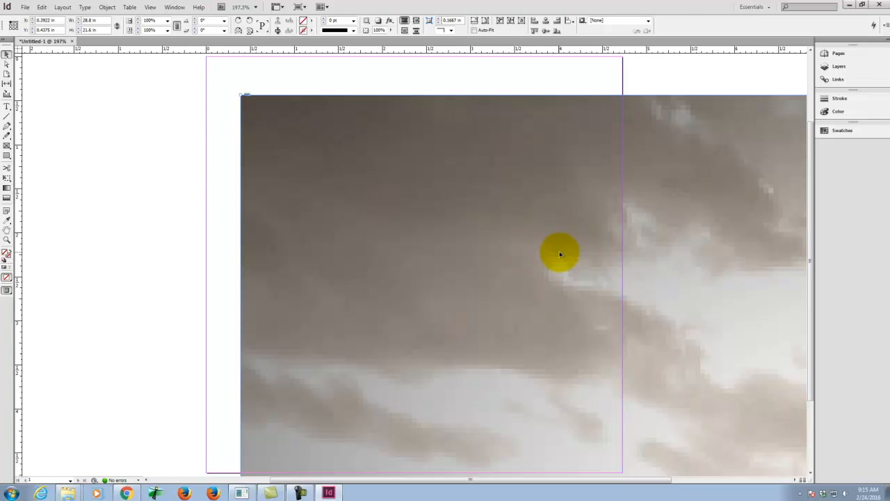
key("Delete")
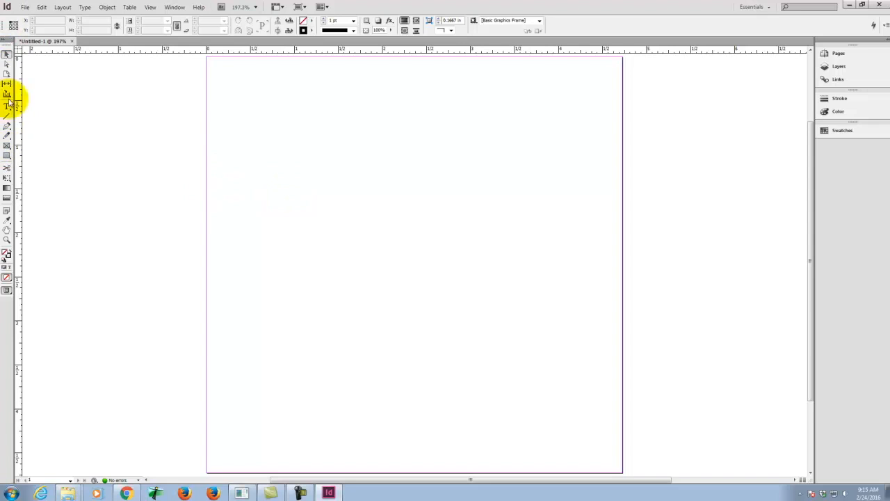
- Draw a rectangular image frame 4.7244 × 4.7244 in covering the whole page, and deselect it with the Selection tool
left_click(7, 147)
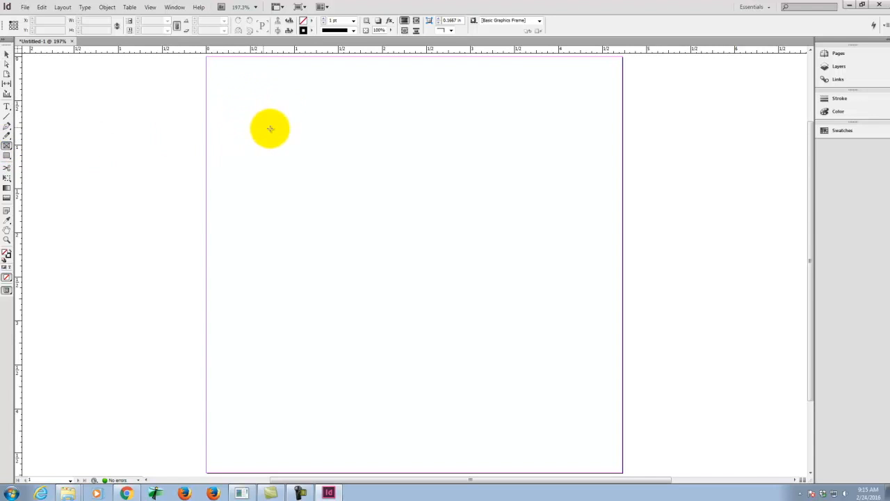
left_click_drag(207, 58, 622, 473)
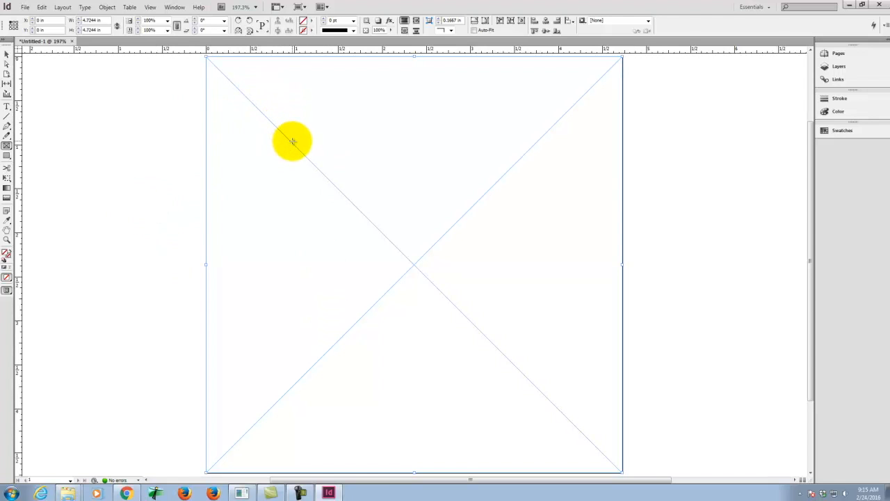
left_click(25, 8)
key("Escape")
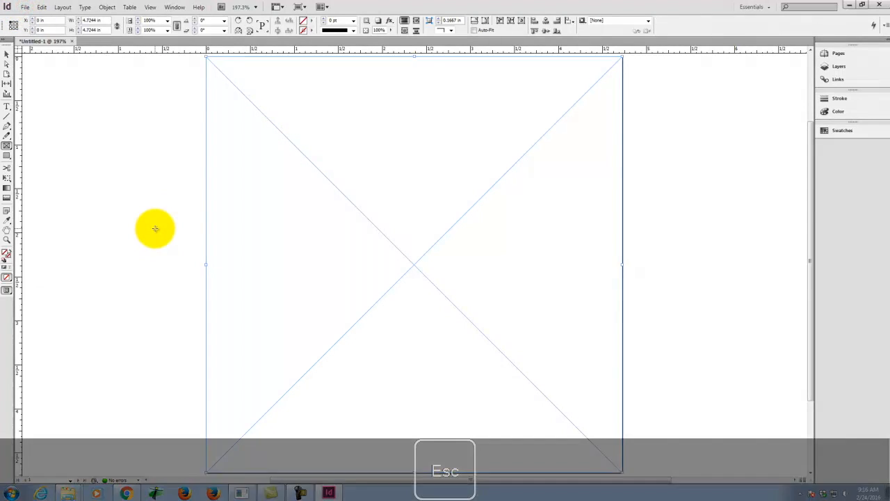
key("Escape")
left_click(6, 54)
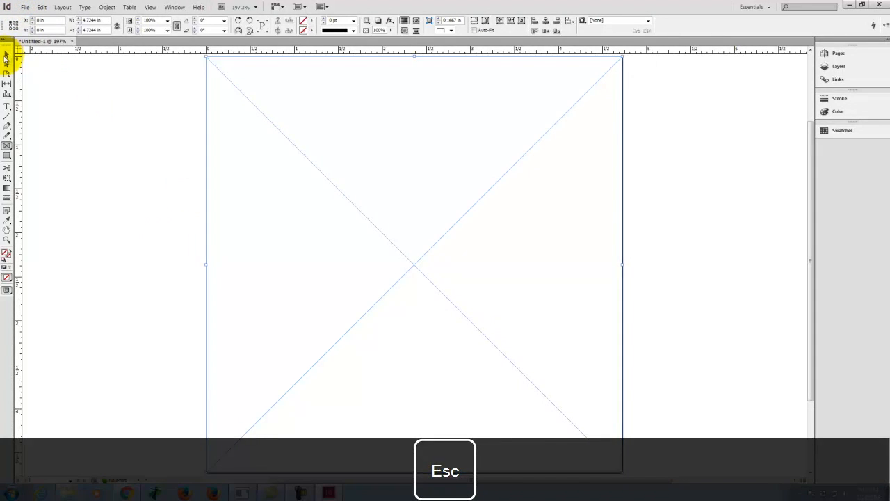
left_click(110, 106)
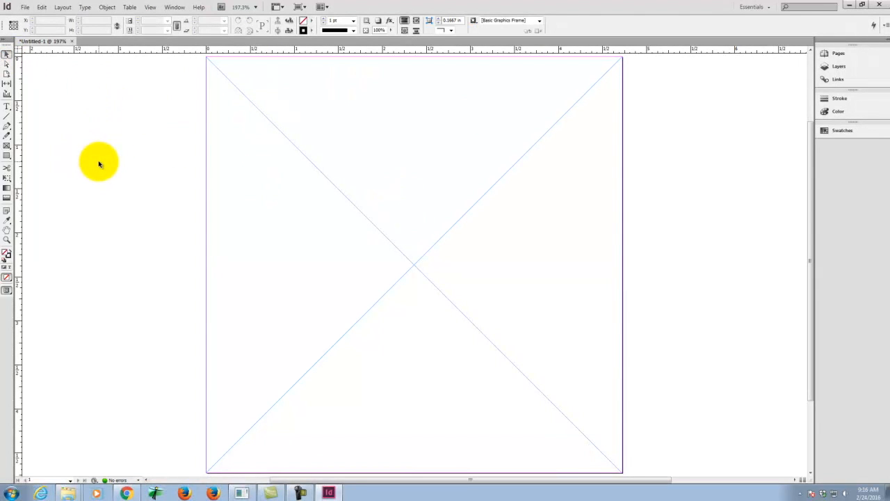
- Select the page-sized frame and place the farm photo from the Ex109 folder into it
left_click(298, 152)
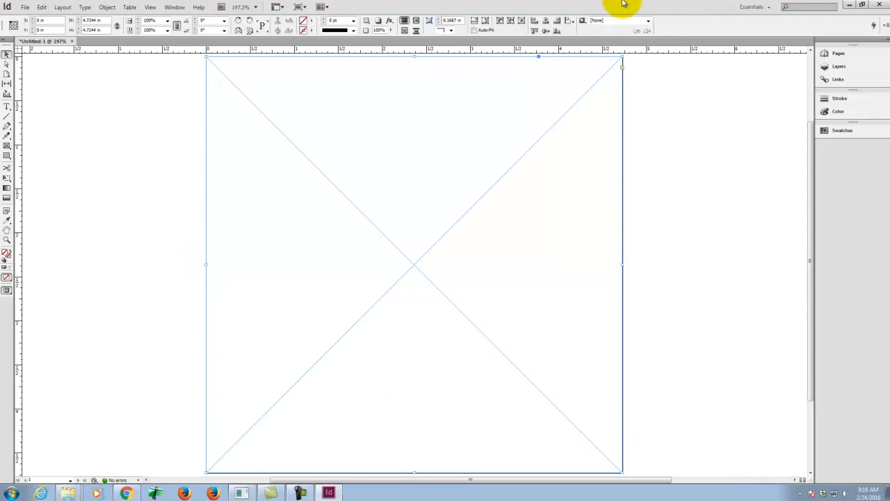
left_click(24, 6)
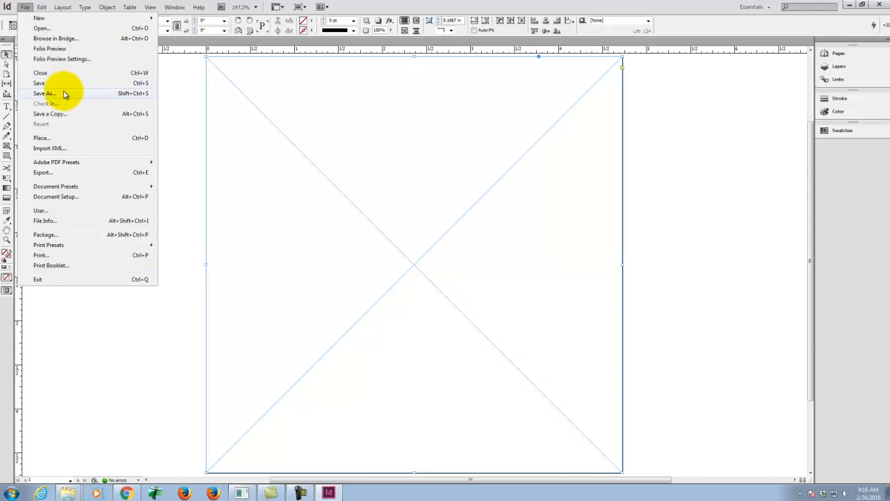
left_click(57, 137)
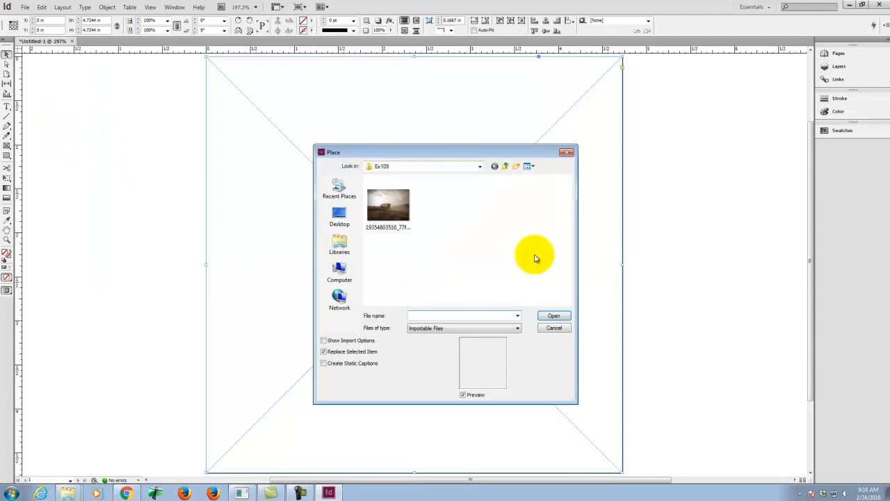
left_click(391, 203)
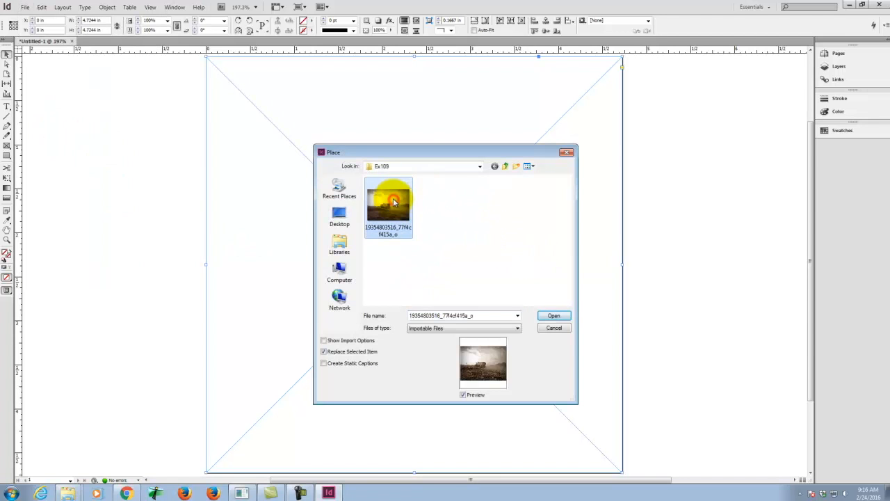
left_click(553, 316)
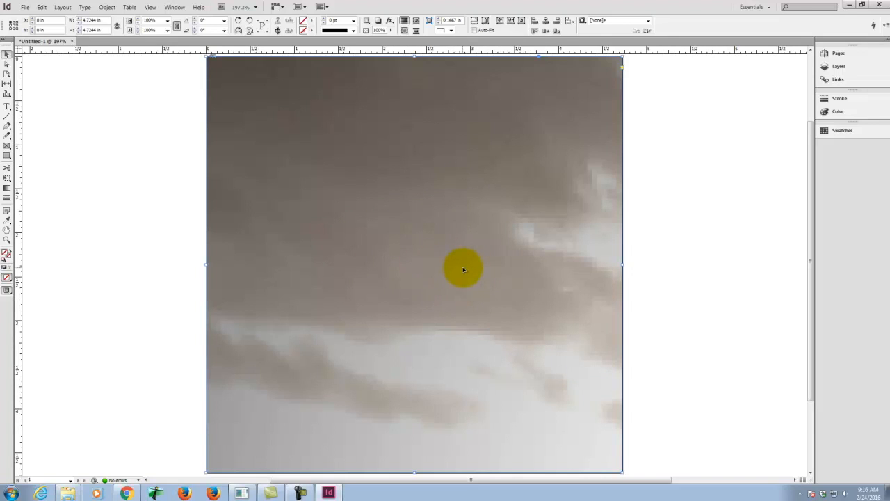
- Apply Center Content fitting to the farm photo within its frame
right_click(393, 206)
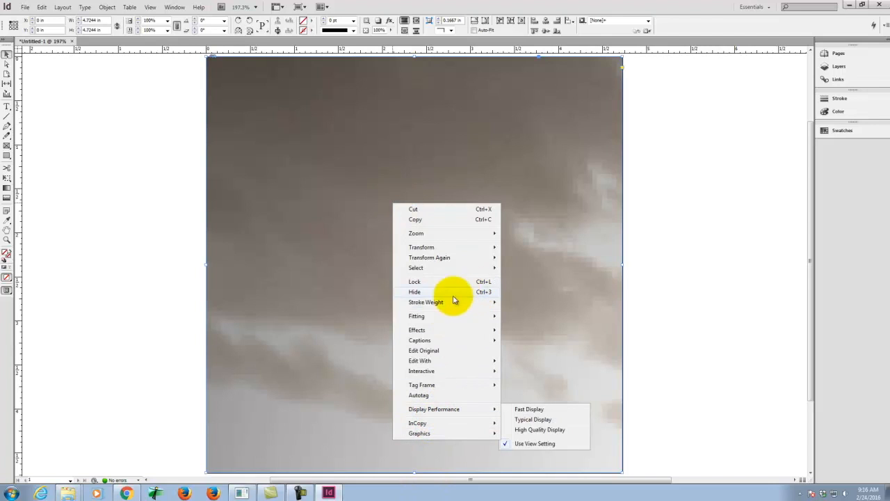
mouse_move(417, 322)
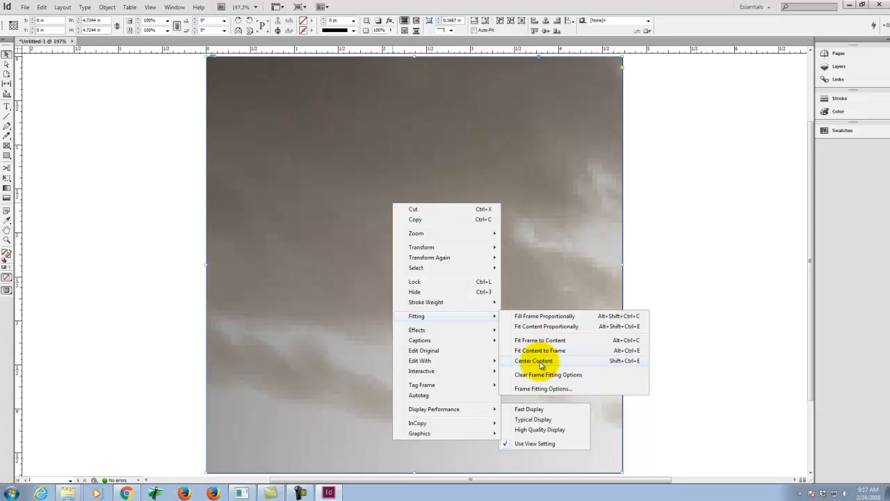
left_click(533, 360)
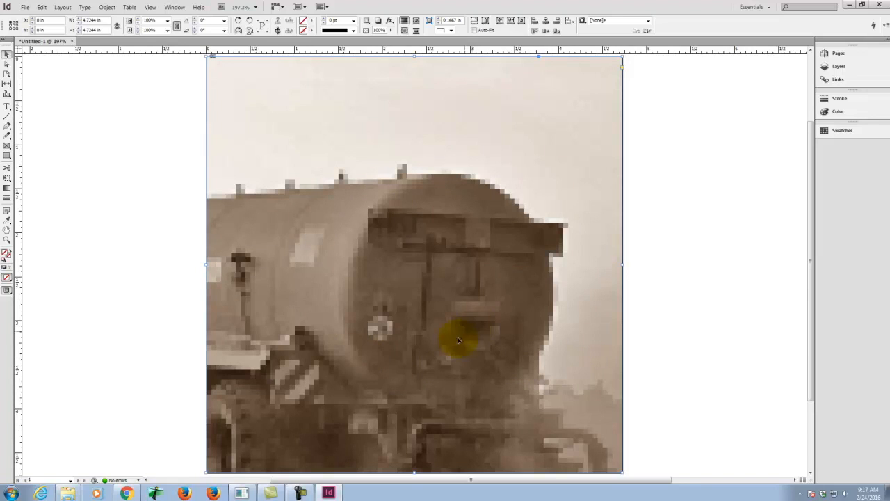
- Apply Fill Frame Proportionally to the farm photo and select the image content inside the frame
right_click(428, 256)
mouse_move(530, 130)
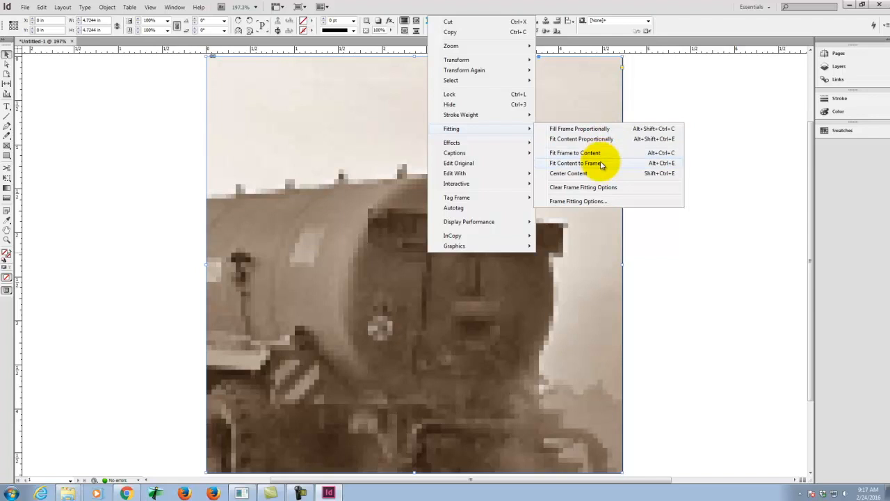
left_click(581, 130)
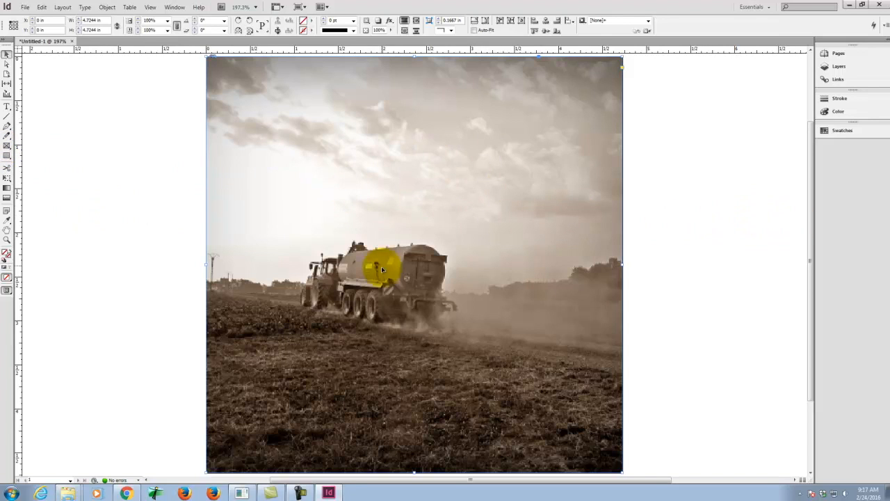
double_click(390, 137)
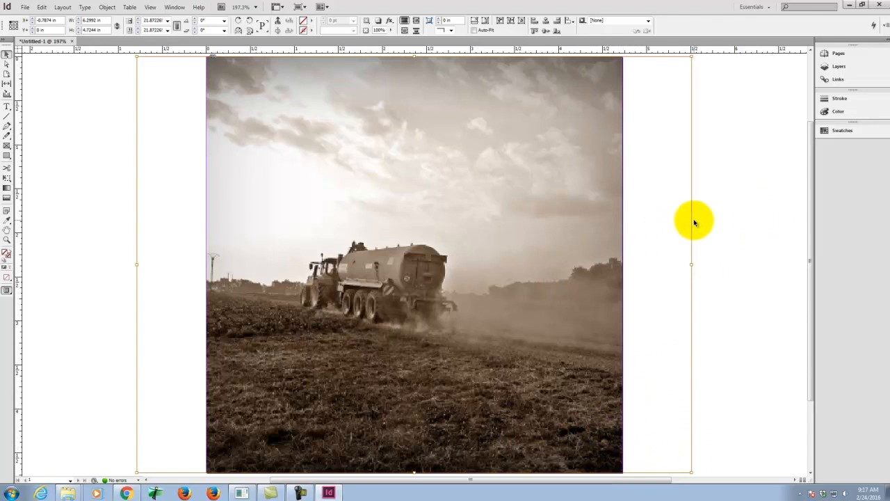
- Shift the farm photo sideways inside its frame until its left edge meets the page's left edge, and deselect it
left_click_drag(509, 218, 540, 216)
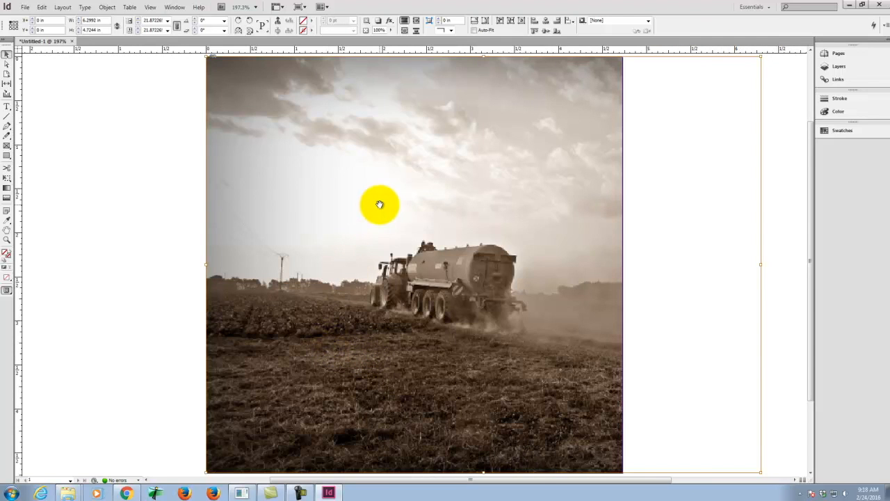
left_click(133, 145)
- Apply Fit Content Proportionally to the farm photo and move the image content down to the frame's bottom edge
left_click(391, 182)
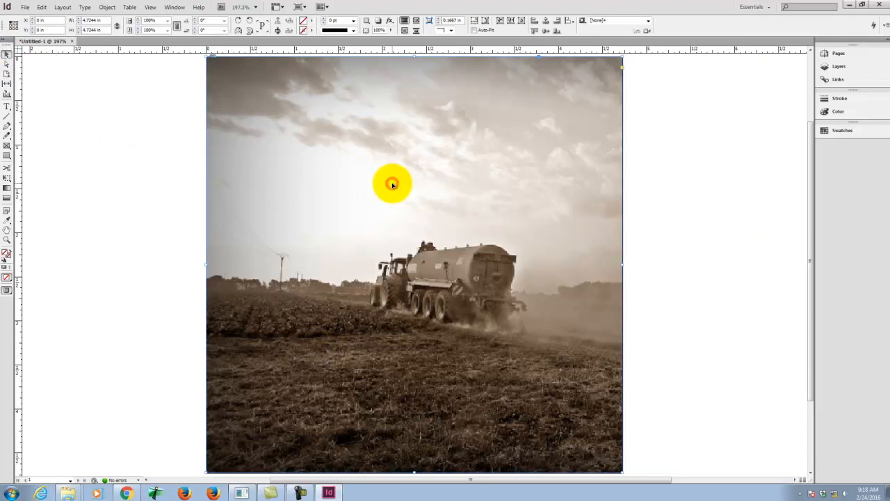
right_click(372, 178)
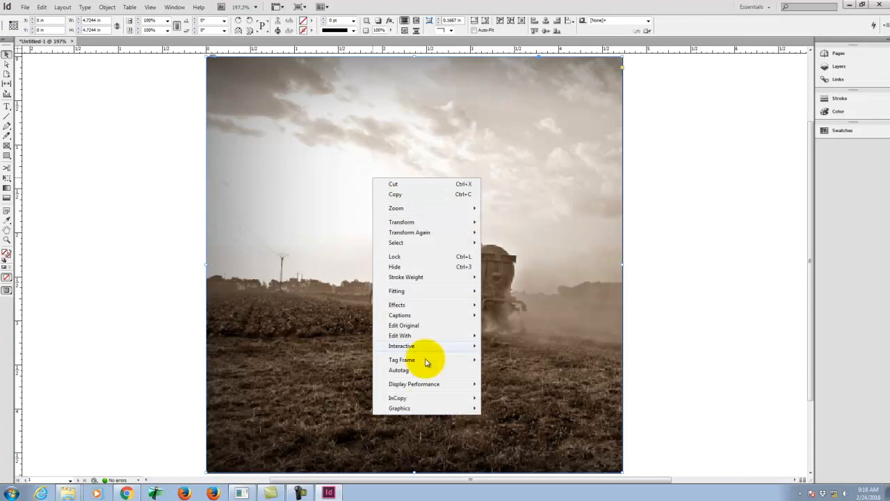
mouse_move(410, 291)
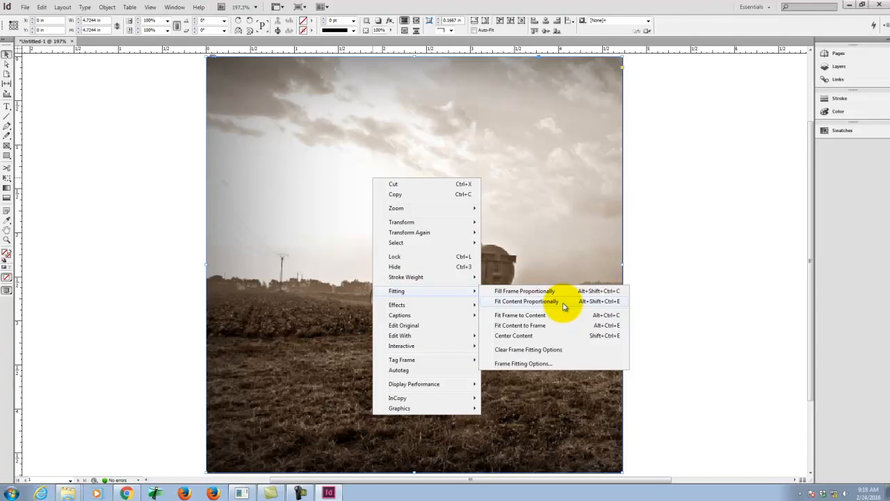
left_click(562, 303)
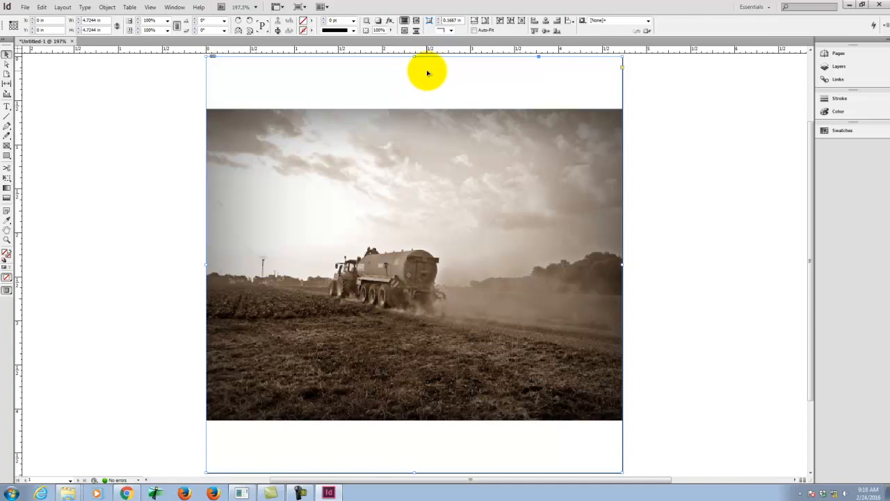
left_click_drag(415, 168, 409, 254)
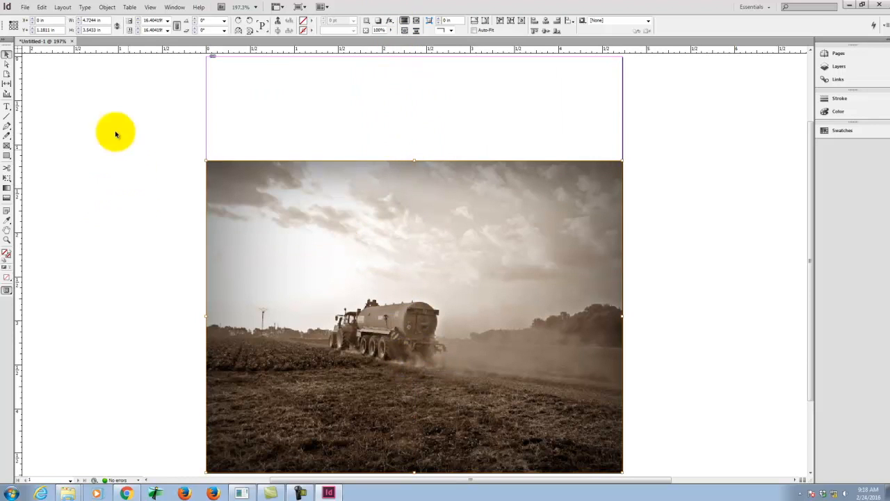
- Apply Fit Content to Frame to the farm photo, select its image content to check the bounds, and deselect it
left_click(85, 159)
left_click(257, 213)
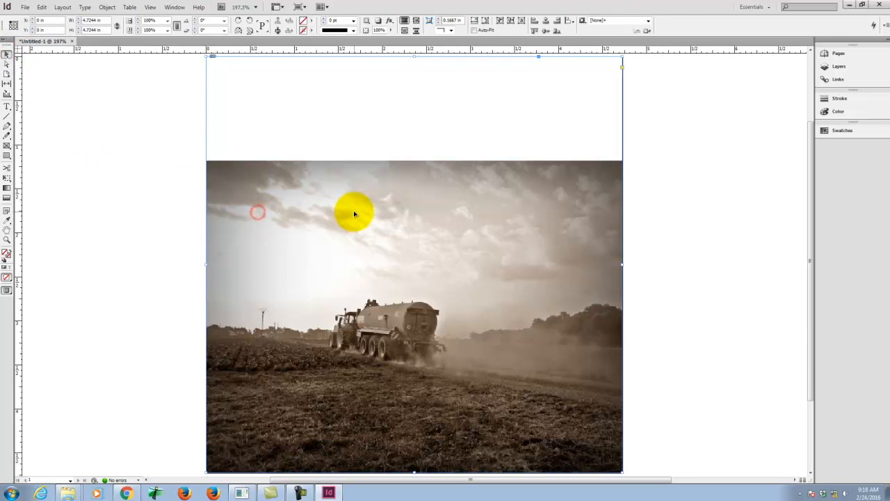
right_click(357, 213)
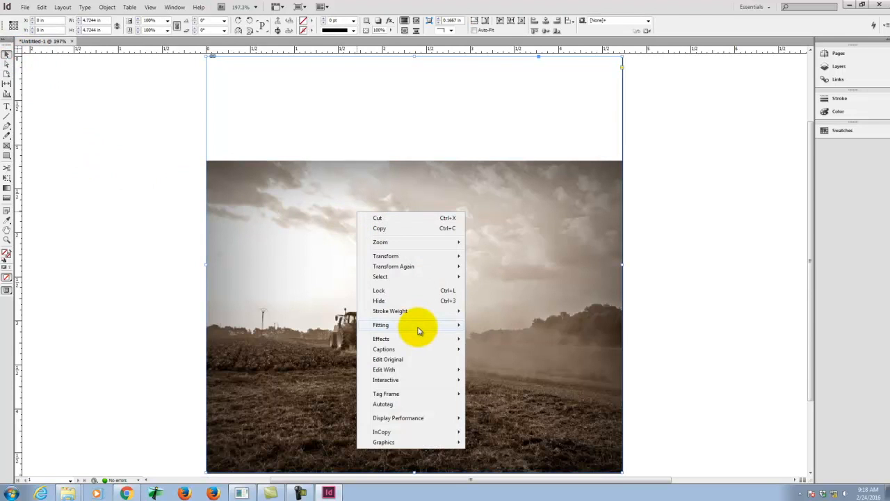
mouse_move(419, 325)
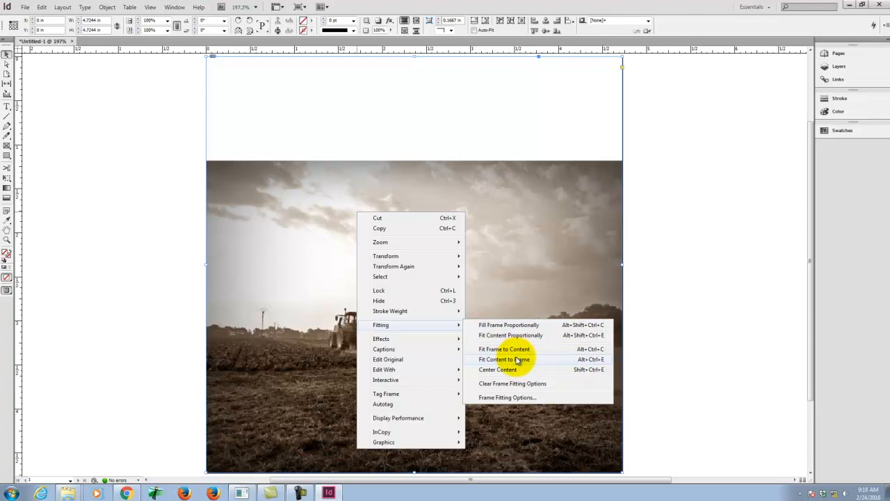
left_click(530, 359)
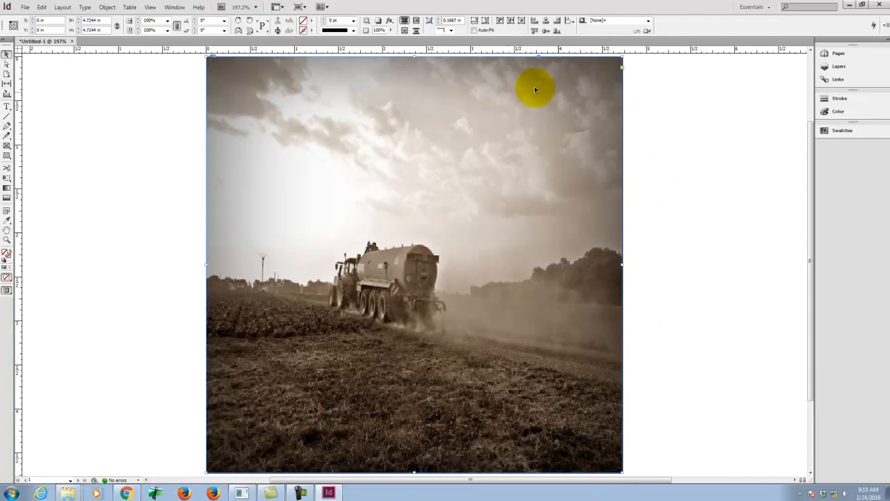
double_click(461, 109)
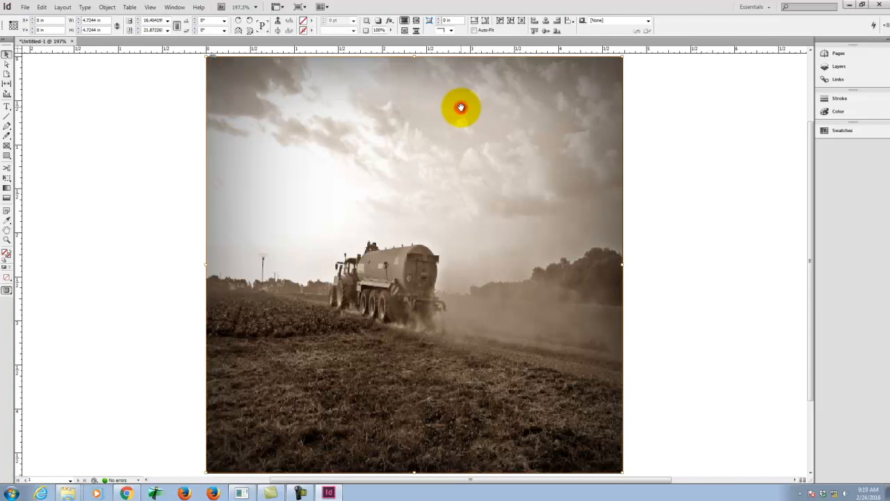
left_click(698, 279)
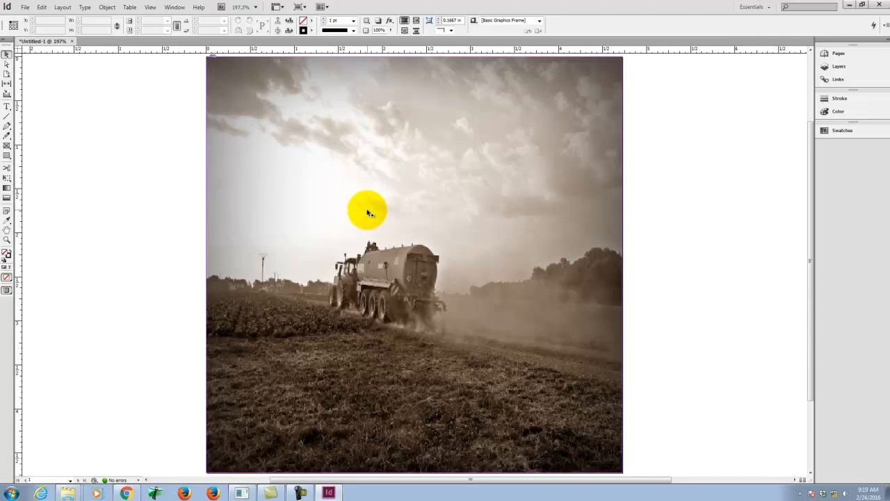
- Undo the recent fitting and repositioning changes back to the photo filling its frame proportionally
key("ctrl+z")
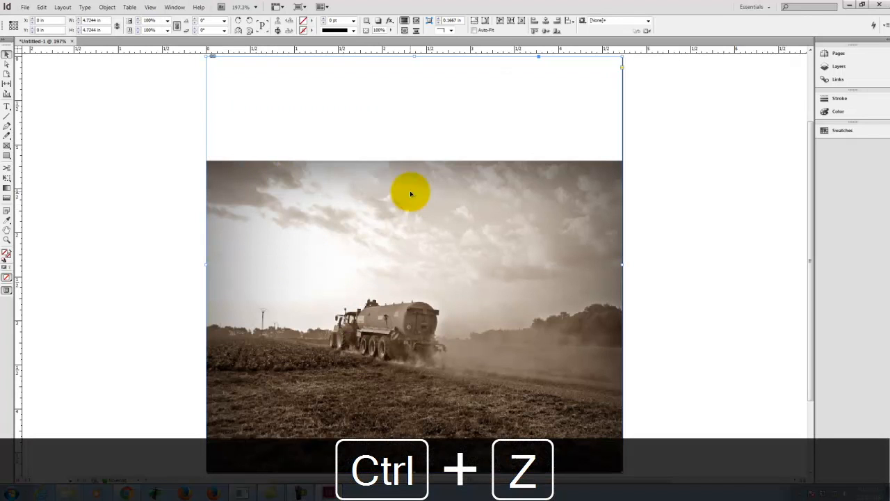
key("ctrl+z")
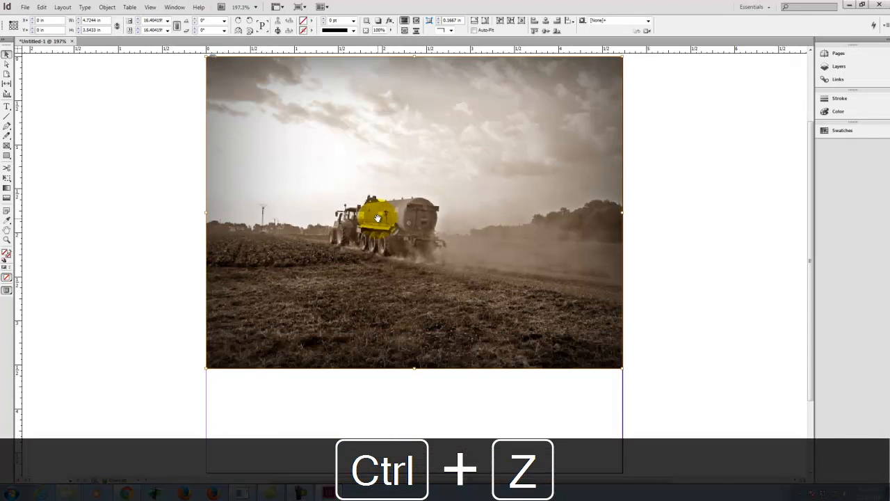
key("ctrl+z")
key("ctrl+z")
key("ctrl+z")
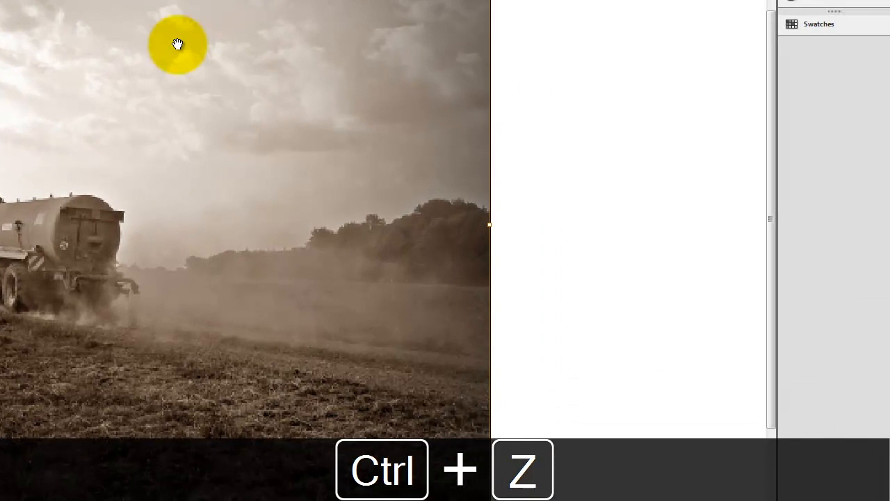
- Try Fit Frame to Content on the farm photo, deselect it to view the frame, and undo the fitting
right_click(359, 122)
mouse_move(258, 170)
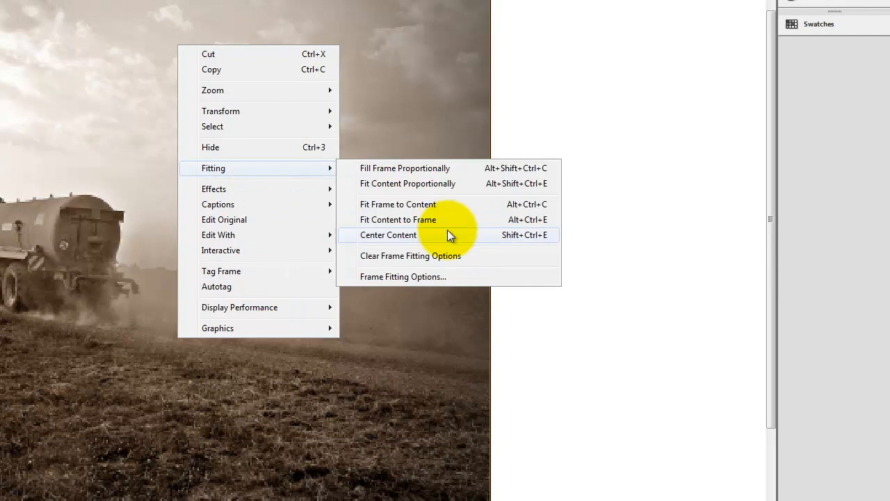
left_click(419, 204)
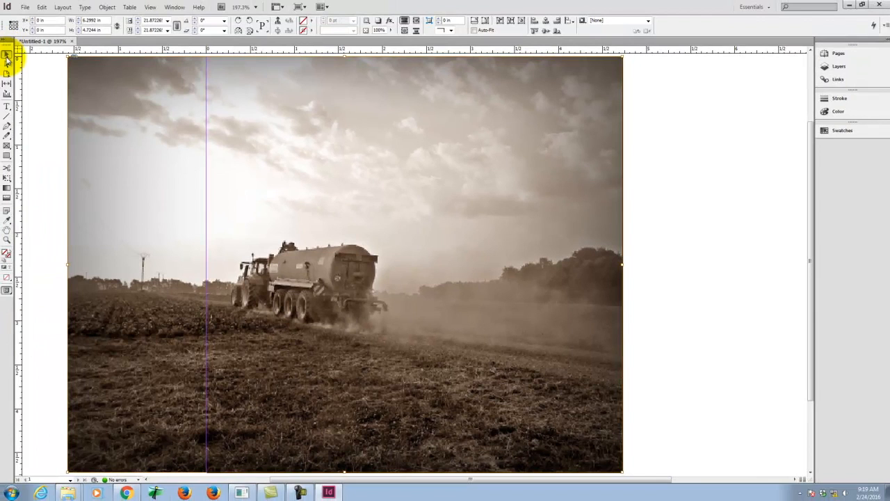
left_click(49, 94)
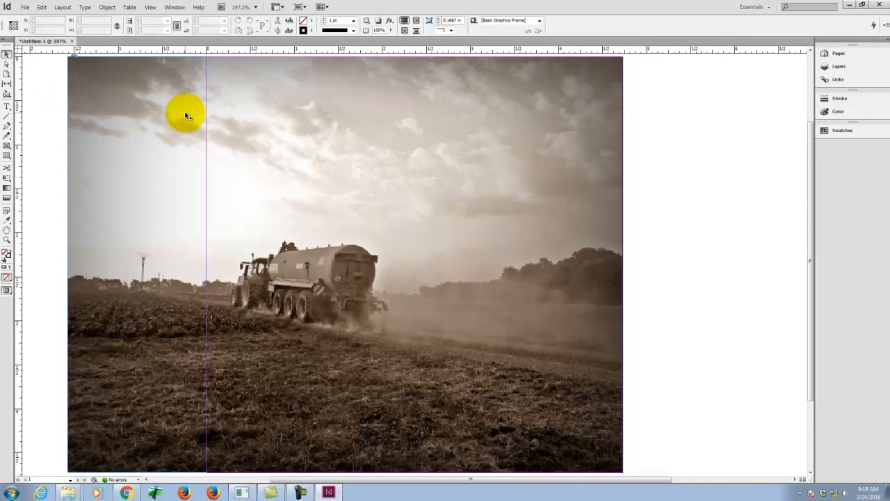
key("ctrl+z")
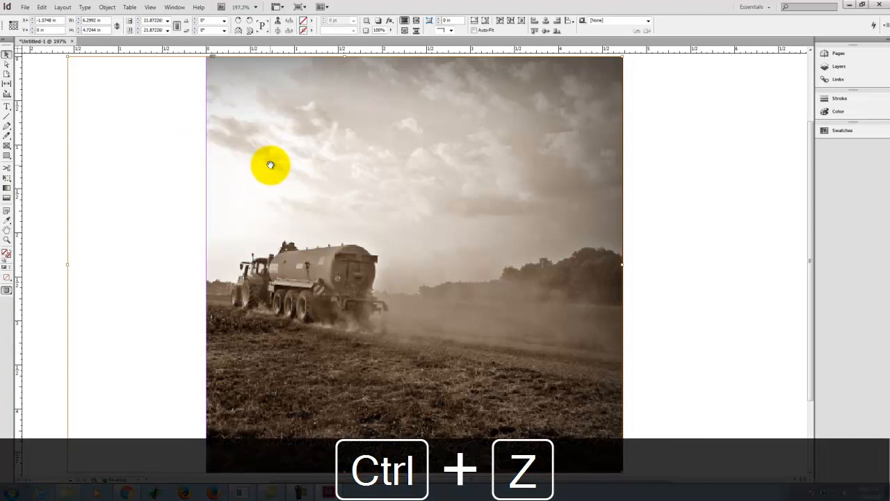
right_click(345, 154)
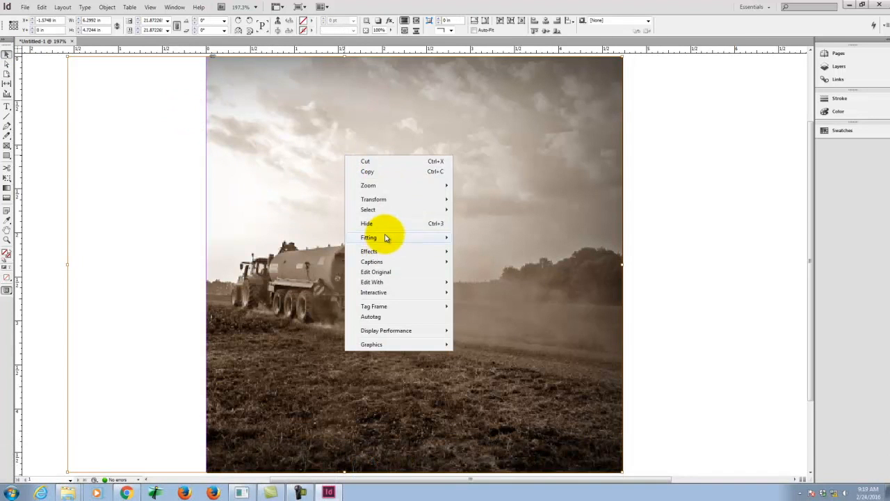
mouse_move(387, 237)
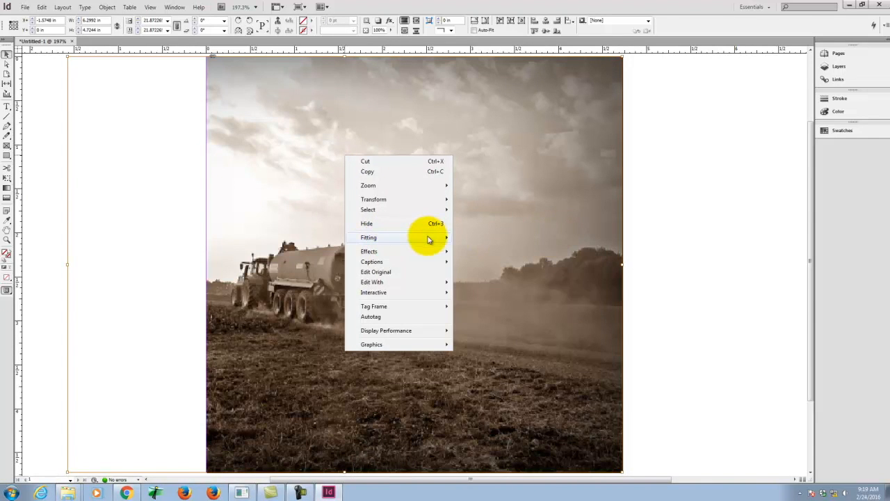
mouse_move(428, 238)
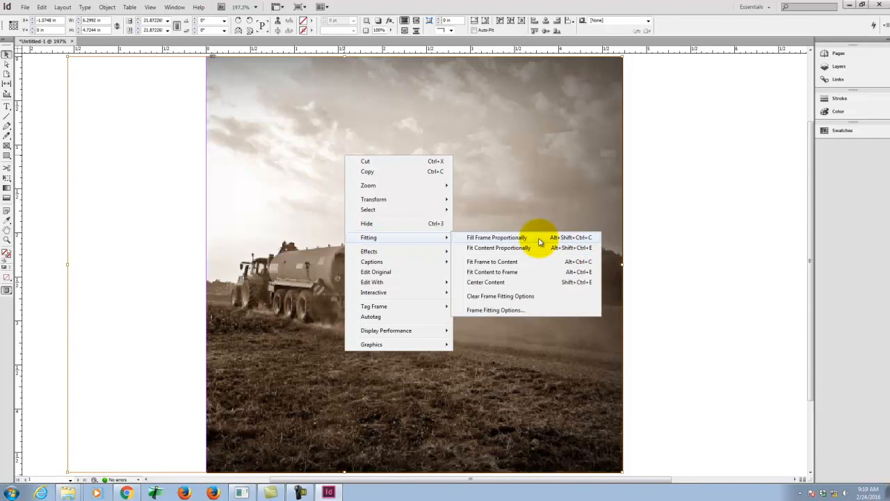
left_click(646, 150)
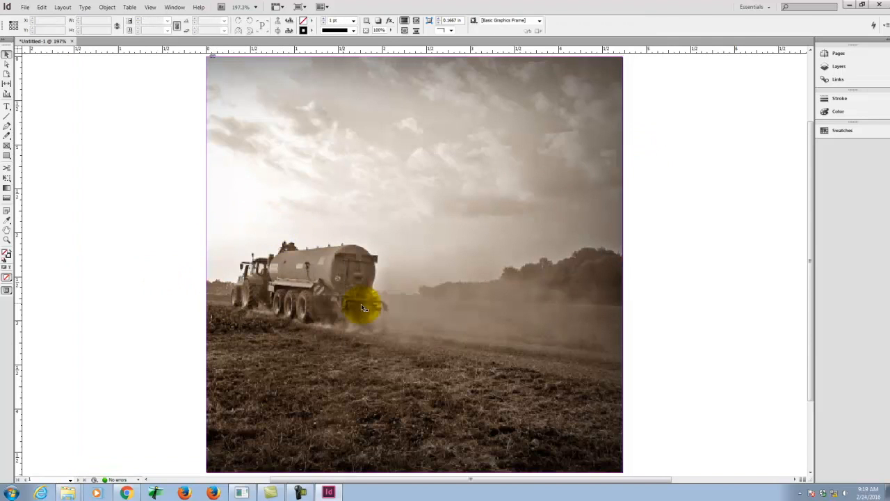
- Reposition the image content horizontally within the page-sized frame so the photo starts at X 0 in, and deselect it
left_click(291, 255)
left_click_drag(298, 258, 429, 254)
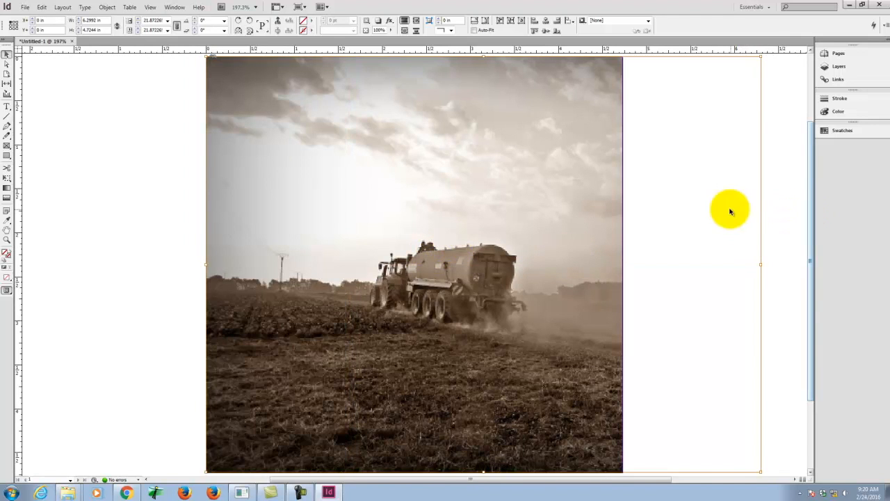
left_click(783, 149)
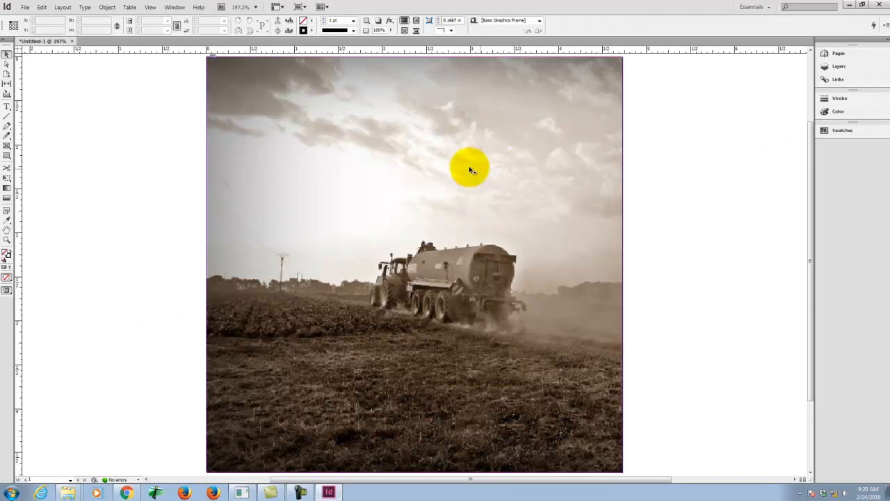
- Draw a wide text frame across the field in the lower part of the photo and enter "Garth Brooks"
left_click(8, 107)
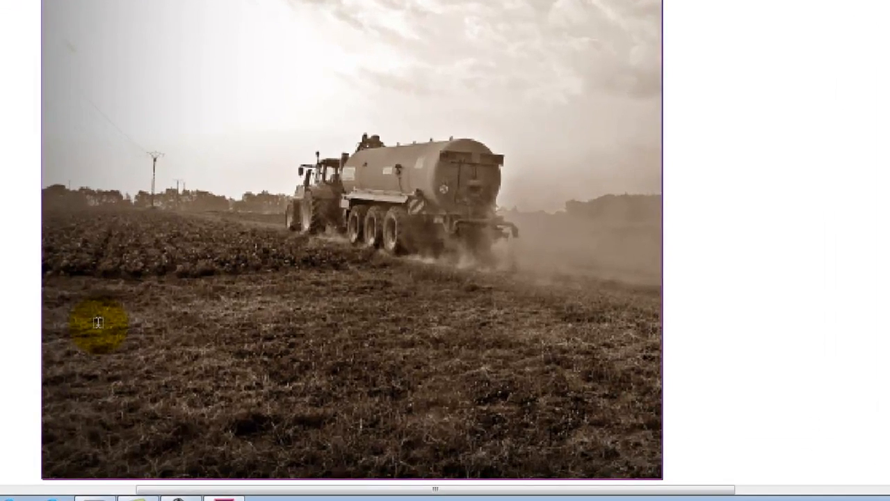
left_click_drag(244, 369, 597, 440)
type("G")
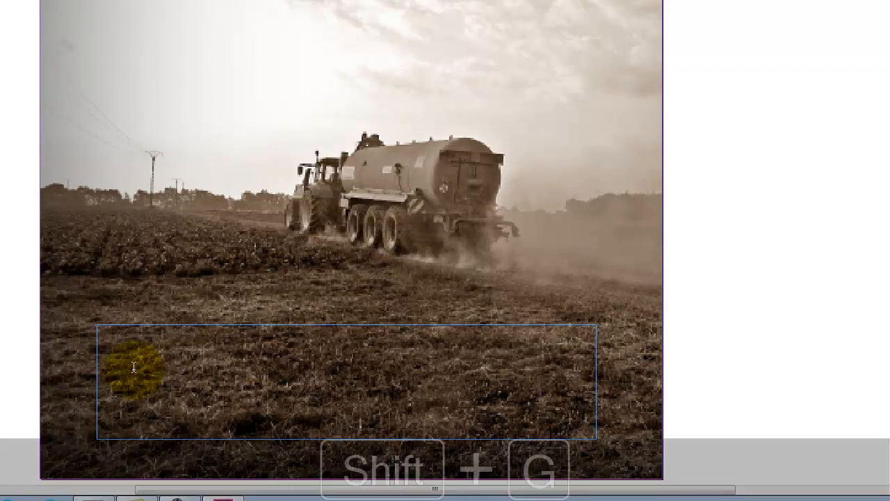
type("ar")
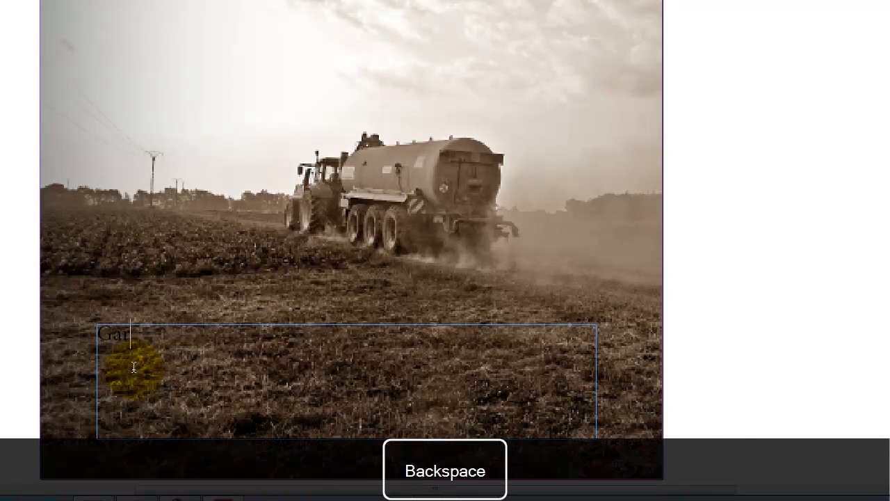
type("th Brooks")
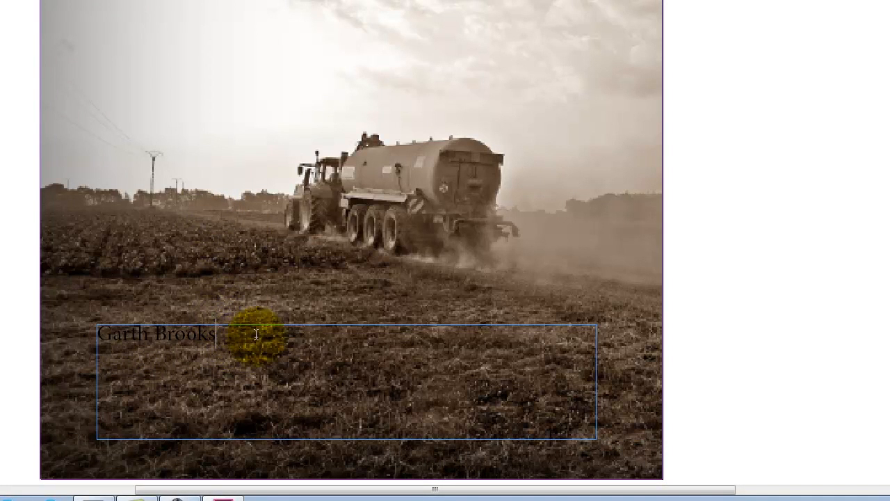
- Set the fill of the "Garth Brooks" text to white (RGB 255, 255, 255) and switch to the Selection tool
left_click_drag(256, 337, 46, 330)
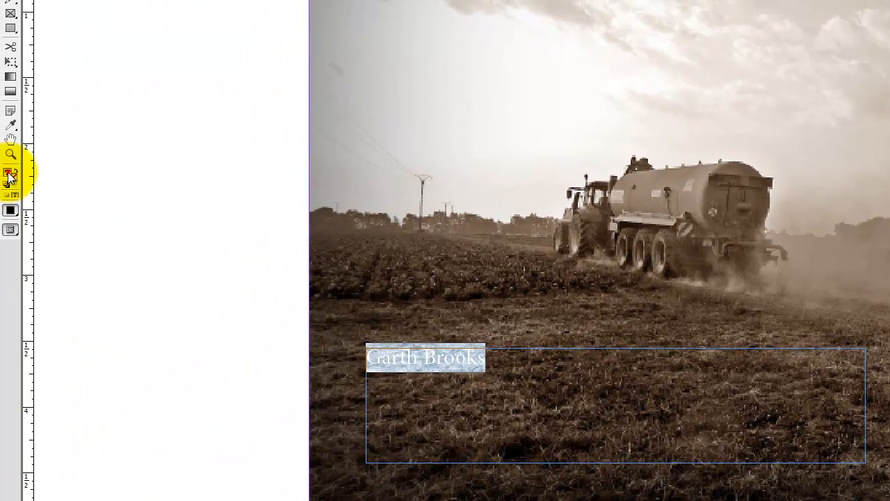
double_click(9, 174)
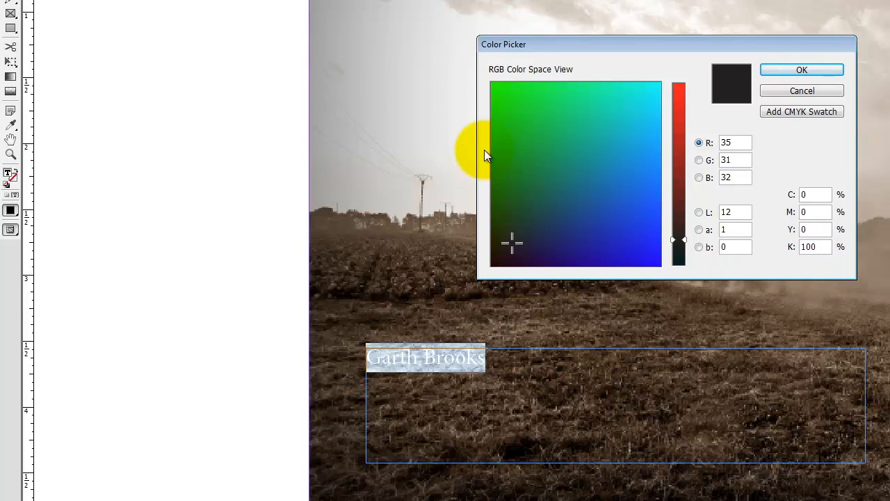
left_click_drag(551, 153, 670, 66)
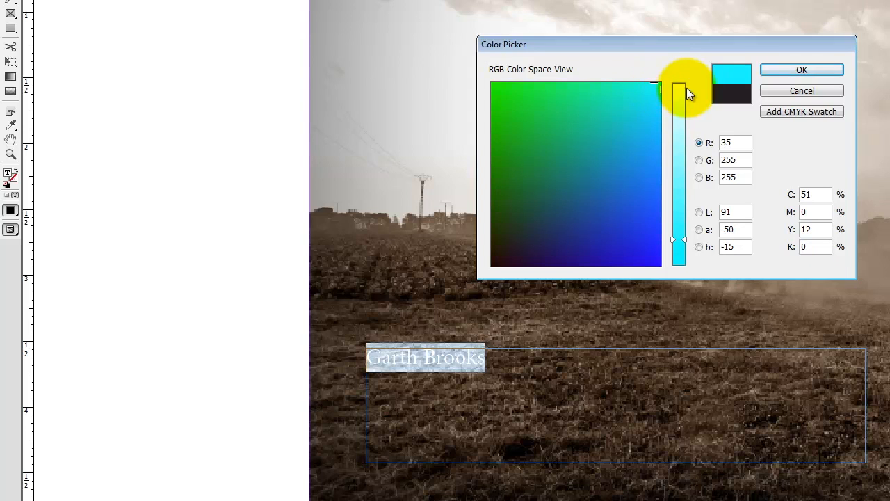
left_click_drag(686, 240, 691, 71)
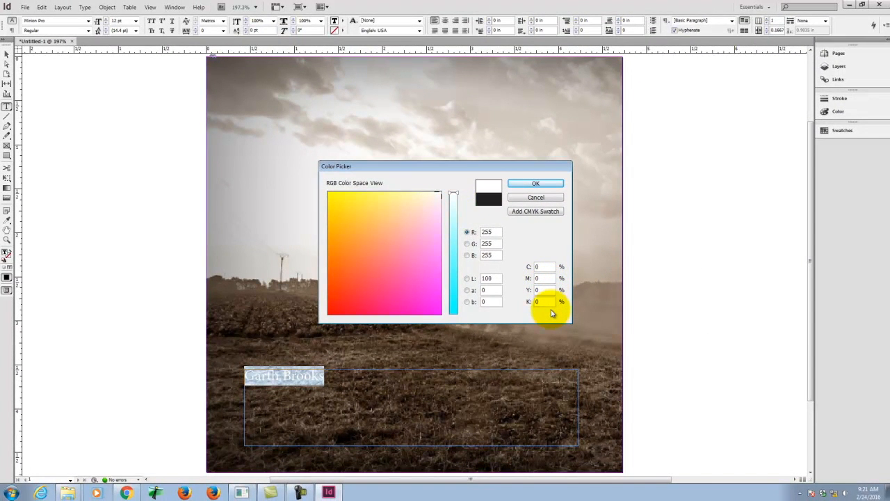
left_click(533, 183)
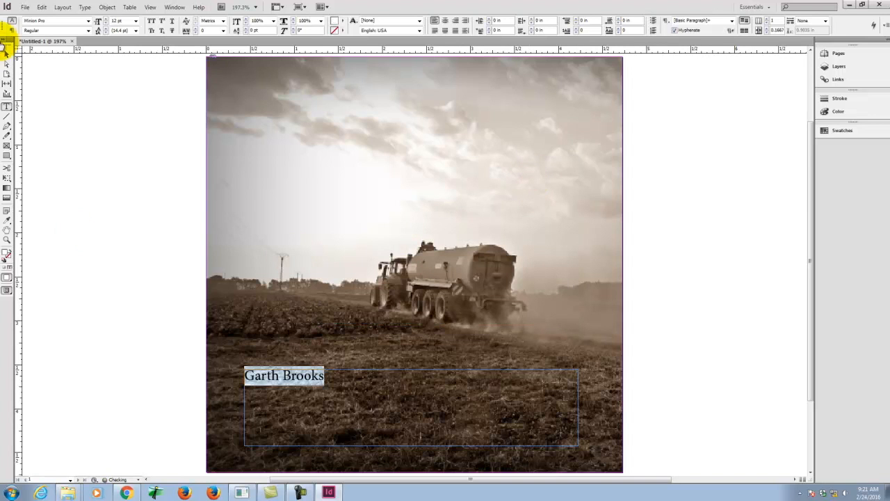
left_click(6, 54)
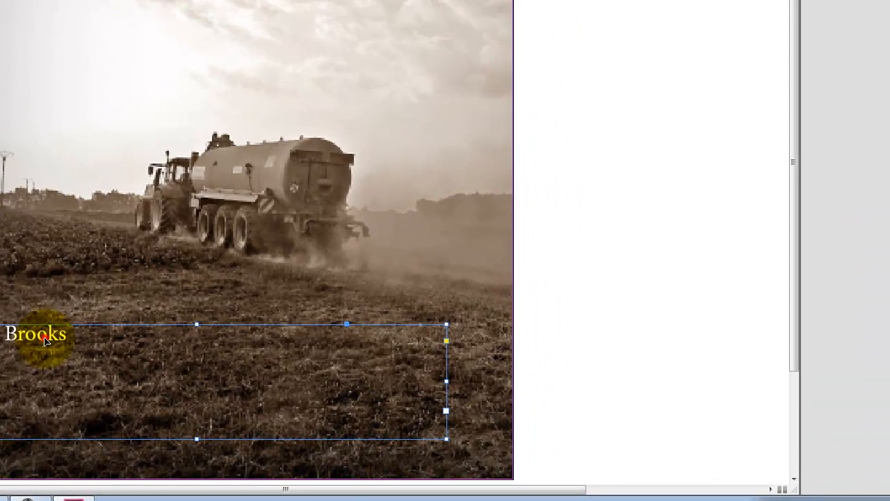
- Select all of the "Garth Brooks" text in its frame and align it right
double_click(308, 379)
left_click_drag(83, 337, 2, 263)
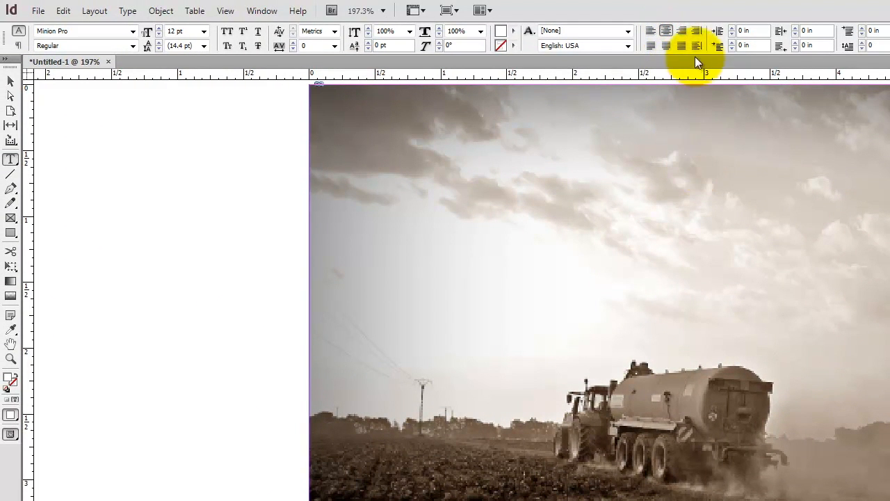
left_click(681, 32)
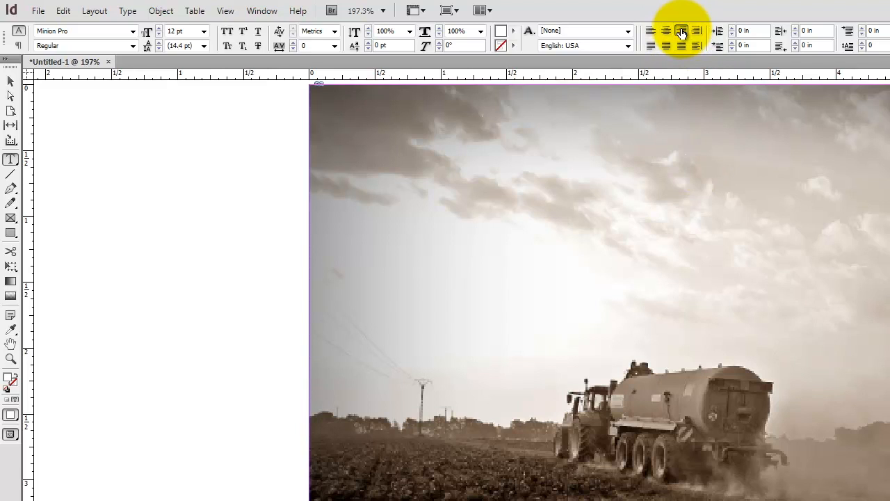
- Set the font size of the "Garth Brooks" text to 36 pt
left_click(203, 31)
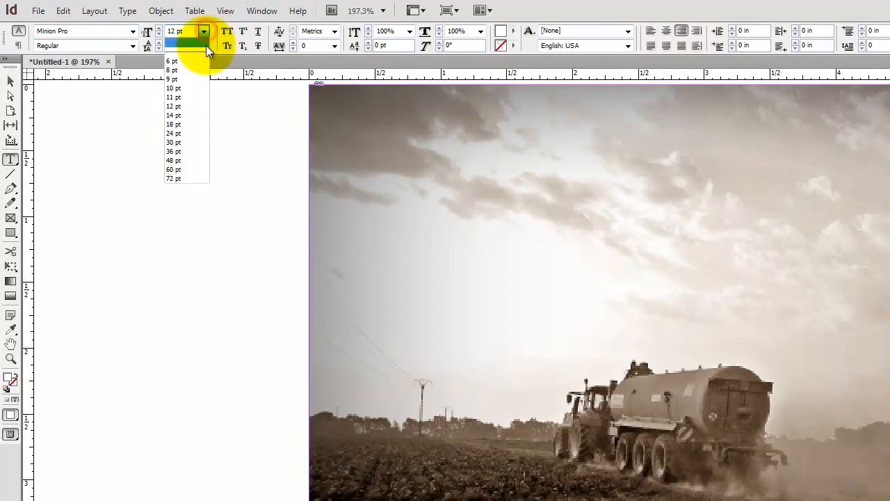
left_click(196, 171)
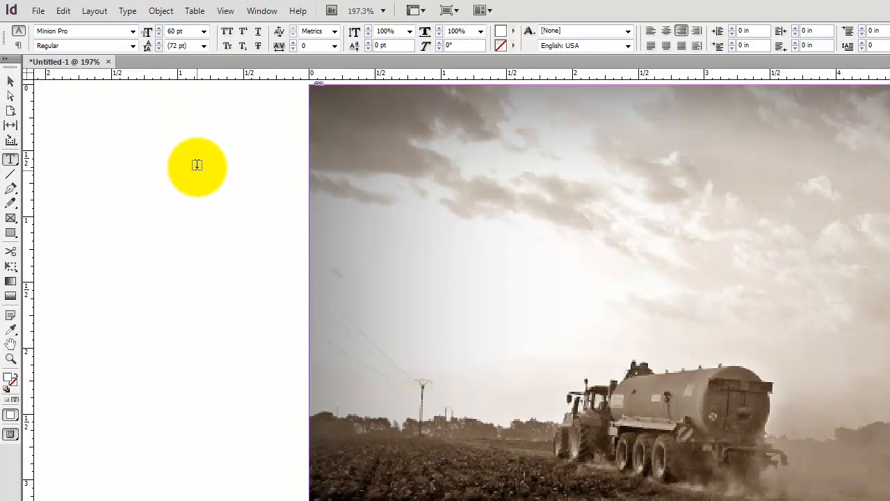
left_click(160, 35)
left_click(160, 35)
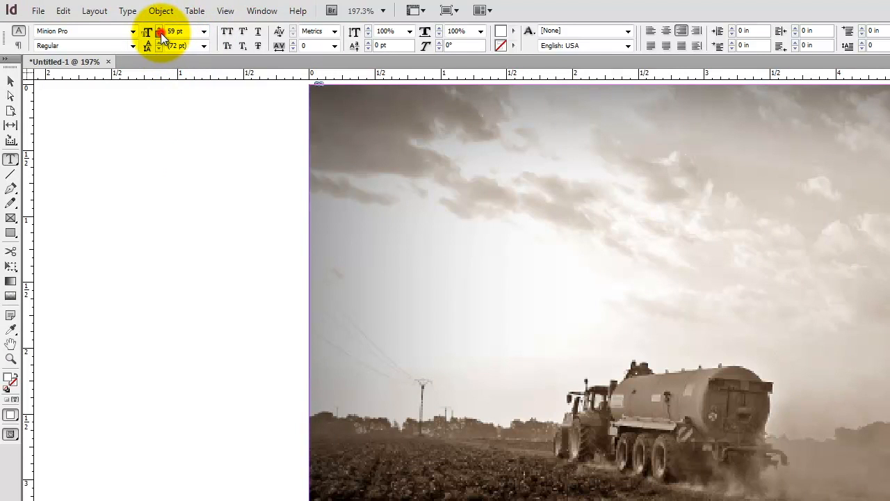
left_click(159, 35)
left_click(159, 35)
left_click(159, 34)
left_click(159, 35)
left_click(159, 35)
left_click(160, 35)
left_click(159, 35)
left_click(159, 35)
left_click(160, 35)
left_click(159, 35)
left_click(160, 35)
left_click(159, 35)
- Try the Arnprior font on the "Garth Brooks" text
left_click(85, 34)
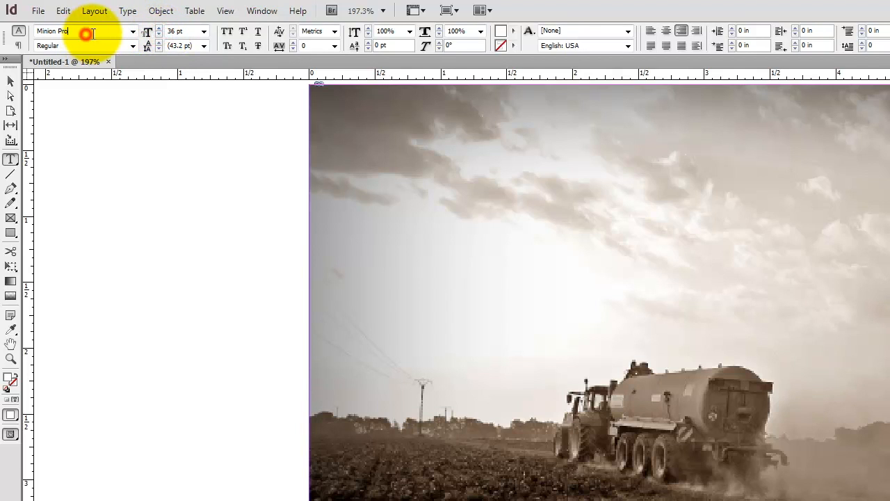
left_click(132, 32)
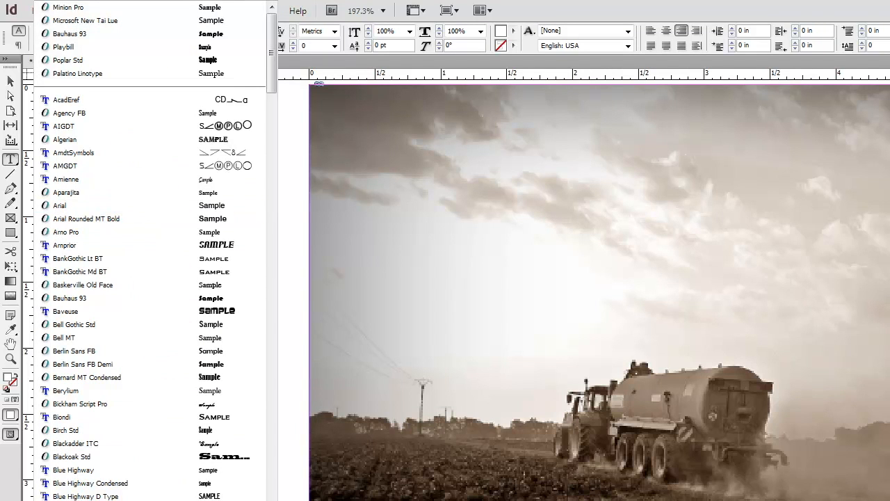
left_click(199, 244)
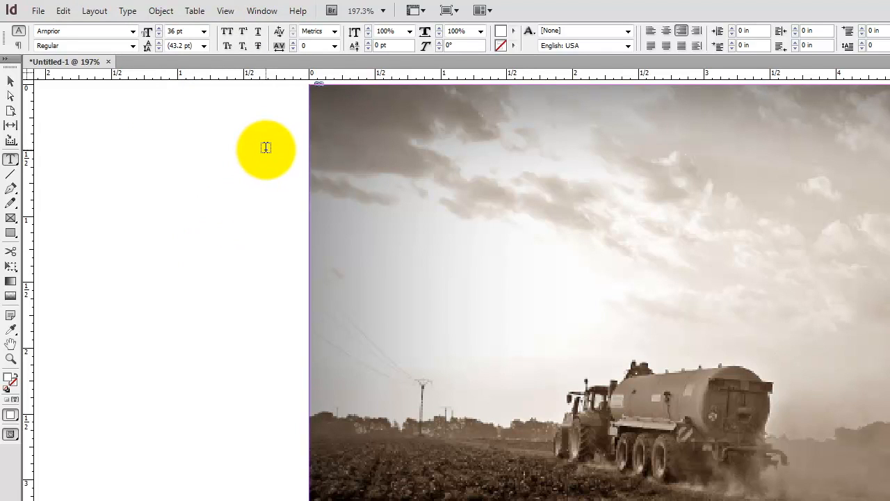
- Set the font of the "Garth Brooks" text to Playbill and switch to the Selection tool
left_click(133, 32)
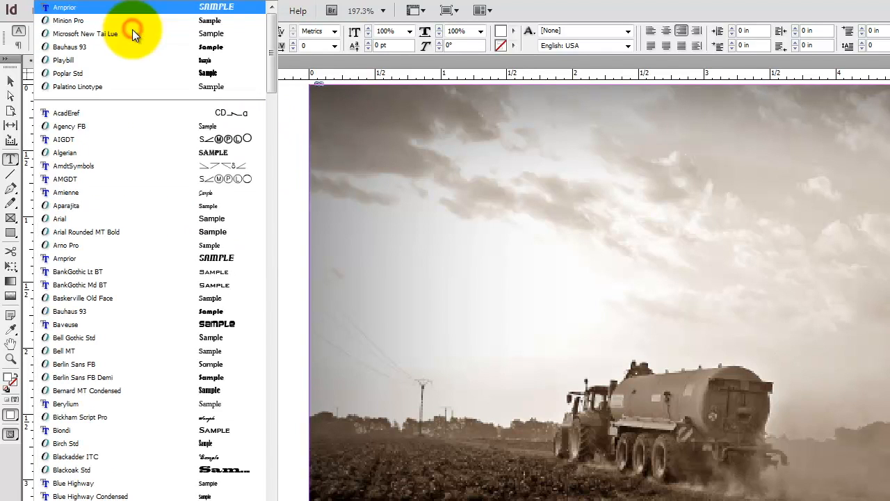
left_click(112, 60)
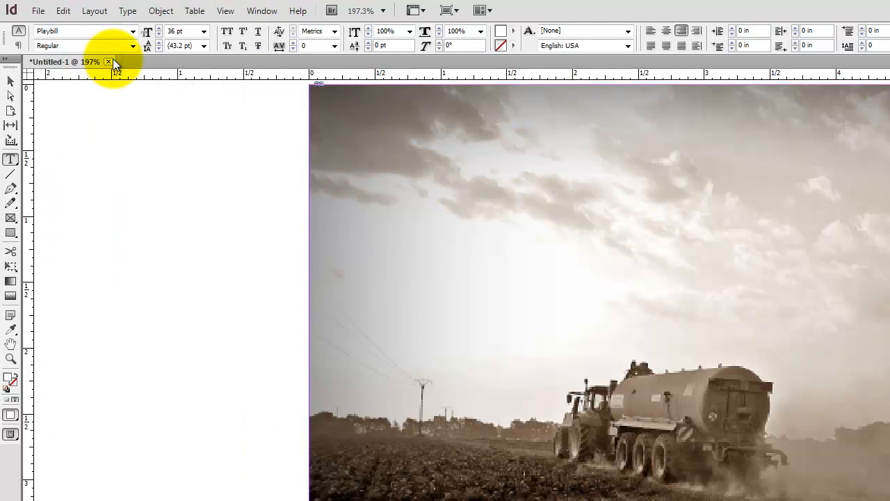
left_click(10, 82)
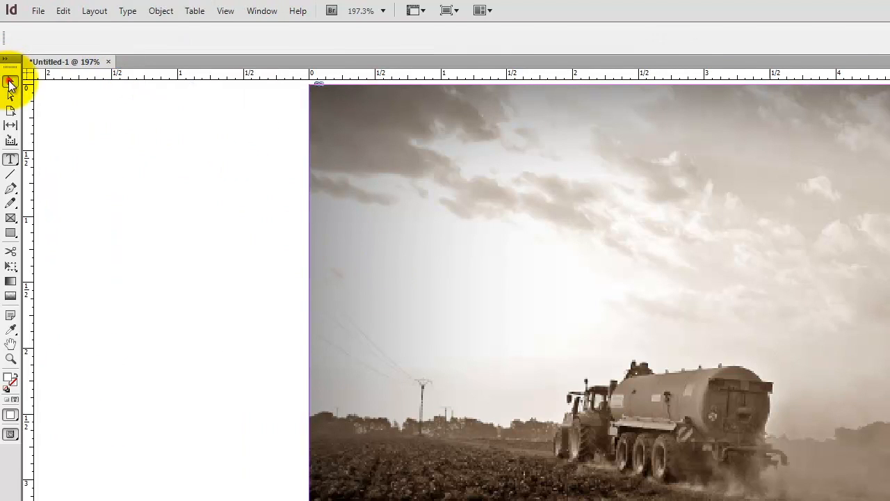
- Shrink the text frame to fit closely around "Garth Brooks" and move it to the photo's lower-right corner
left_click(164, 275)
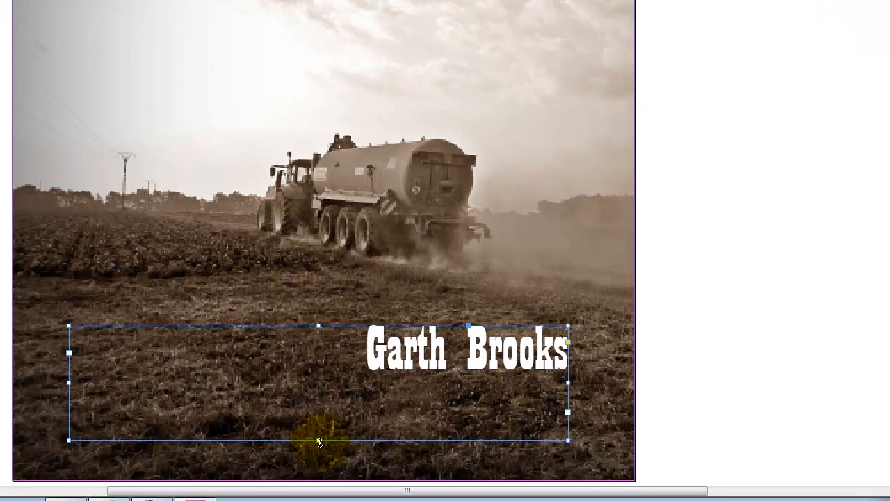
left_click_drag(317, 438, 311, 371)
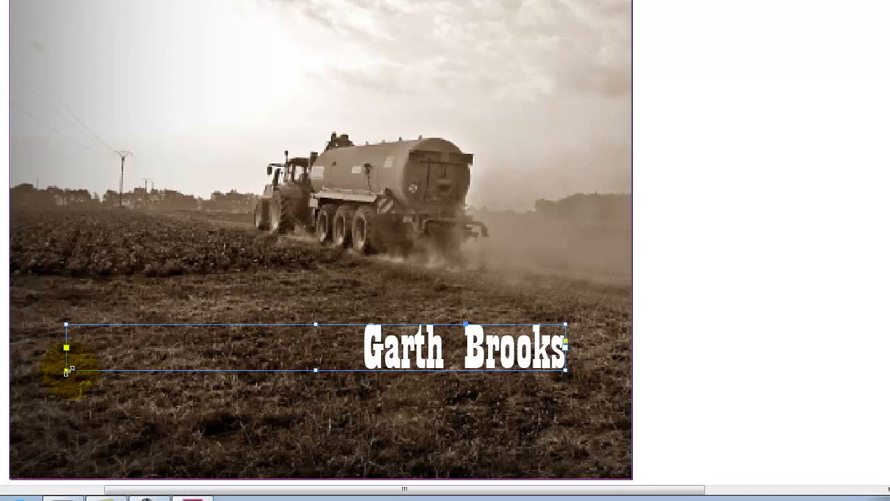
left_click_drag(66, 370, 360, 370)
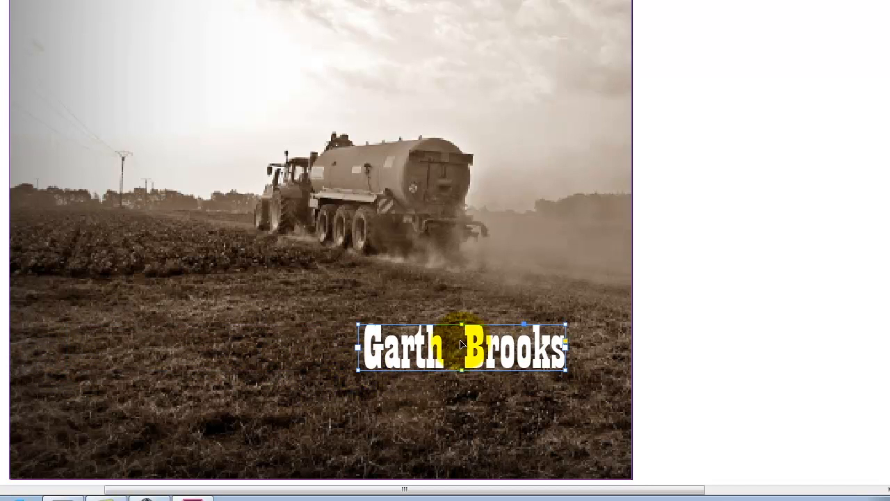
left_click_drag(407, 352, 490, 431)
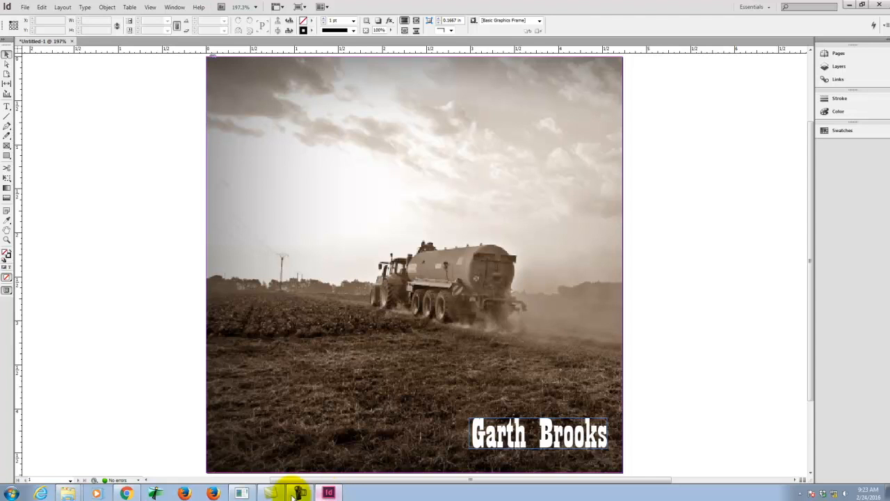
- Switch to Chrome, open images.google.com in a new tab, and search for "garth brooks logo"
left_click(123, 494)
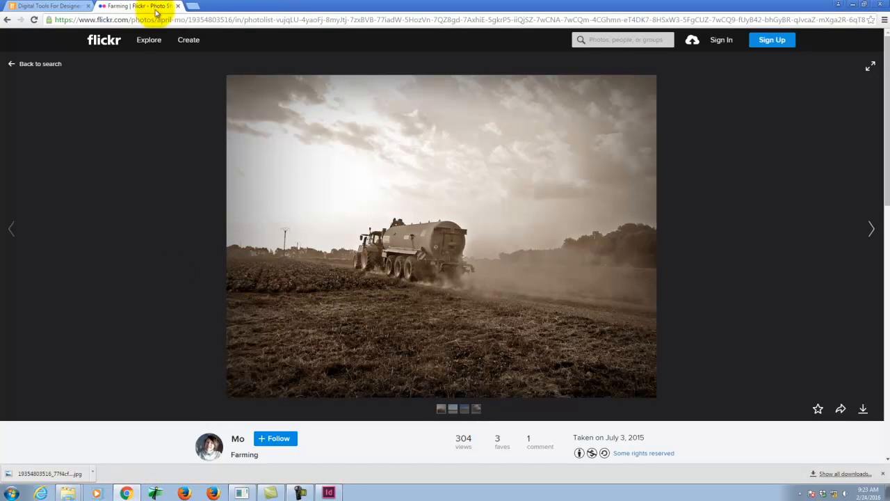
left_click(207, 6)
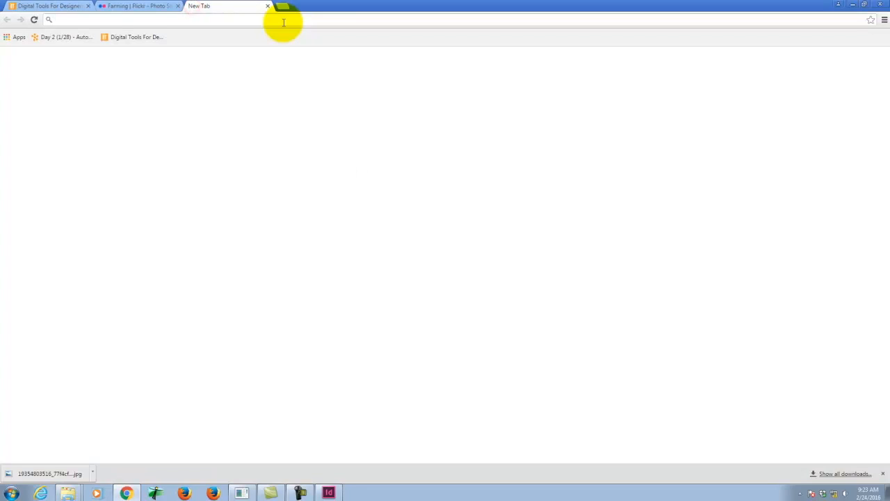
type("images.google.com")
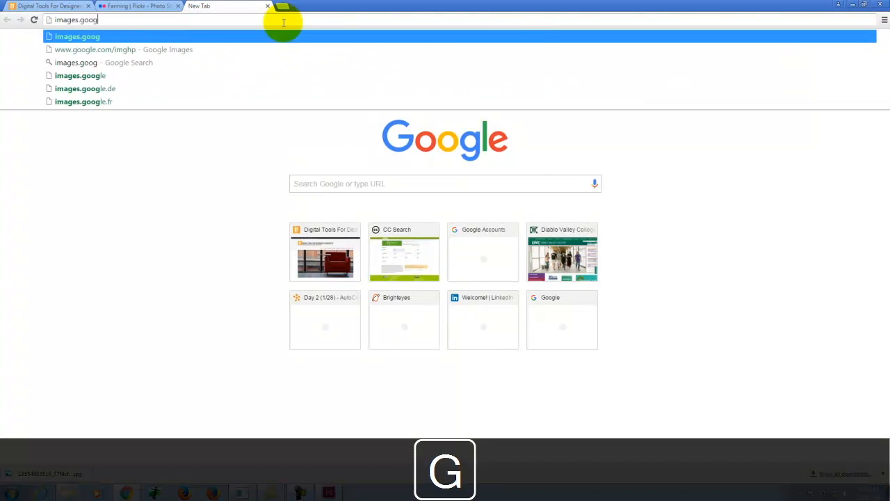
key("Return")
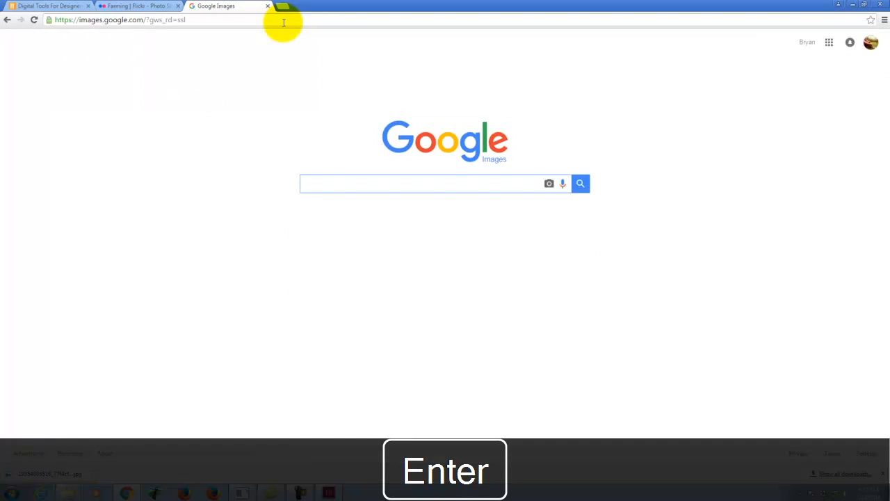
type("gara")
key("BackSpace")
key("BackSpace")
type("rth brooks logo")
key("Return")
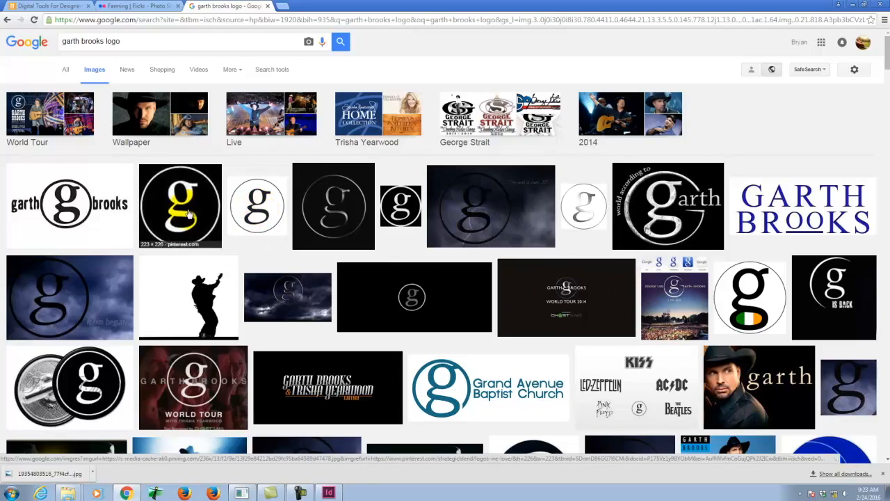
- Browse the image results and open the white circled "g" logo on black as a standalone image
scroll(223, 191, "down", 6)
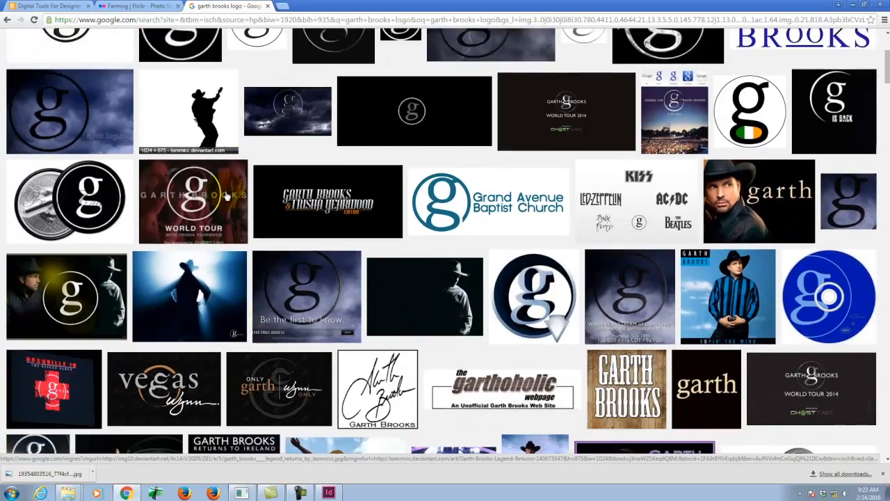
scroll(226, 195, "down", 3)
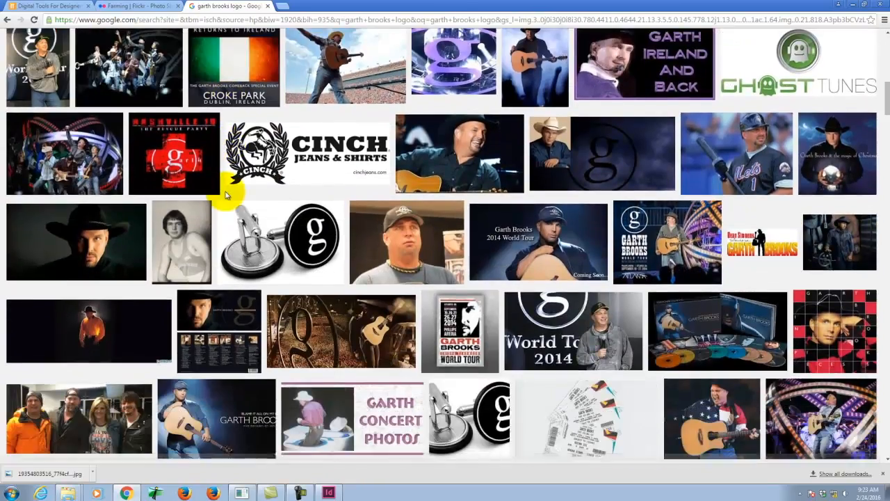
scroll(227, 191, "up", 7)
scroll(226, 196, "up", 1)
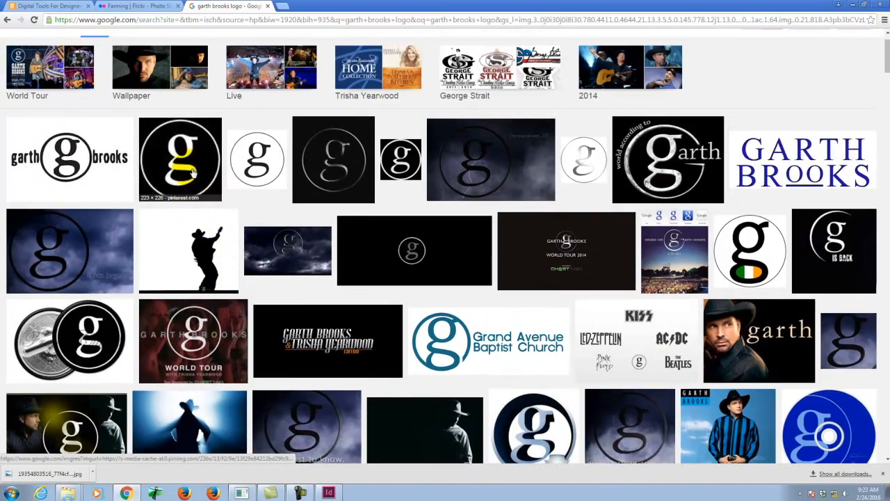
left_click(193, 172)
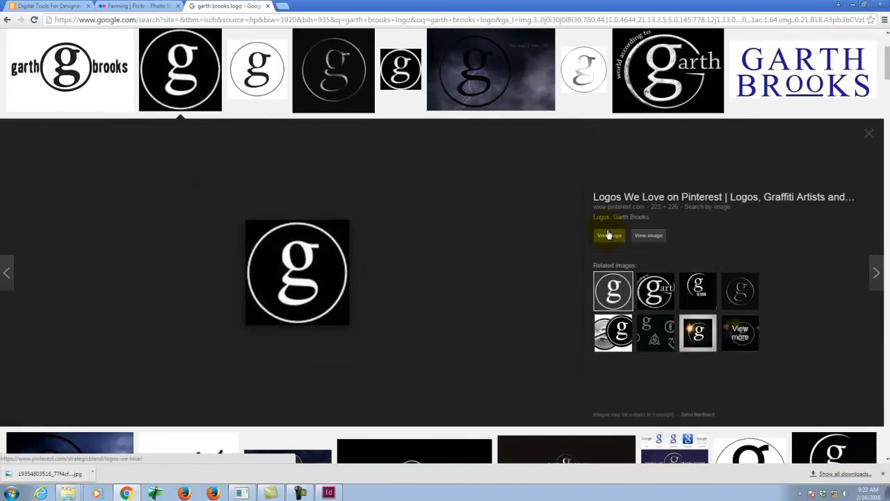
left_click(657, 236)
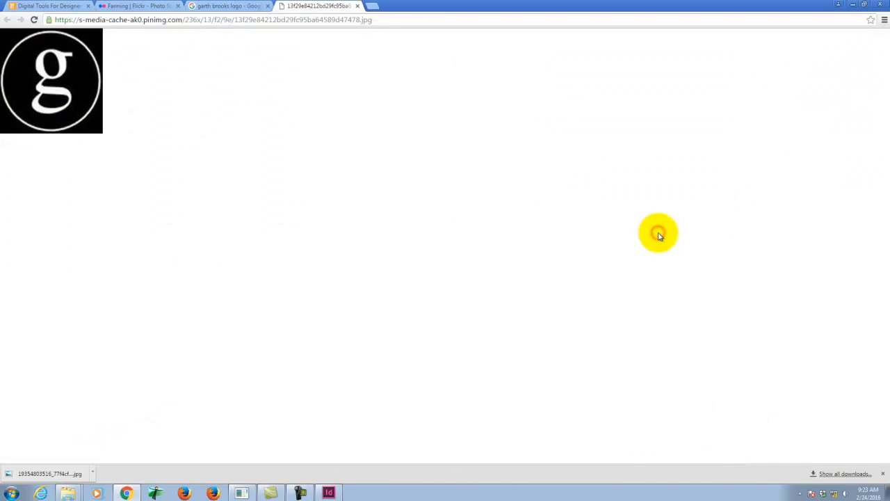
- Start saving the logo image and choose the Dropbox > A135 Exercises > Ex109 folder on the Bluestone (E:) drive
right_click(43, 80)
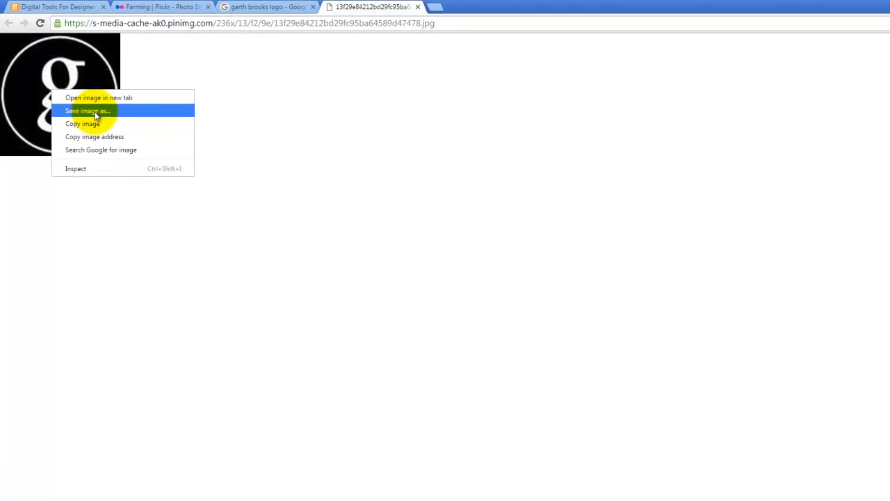
left_click(112, 132)
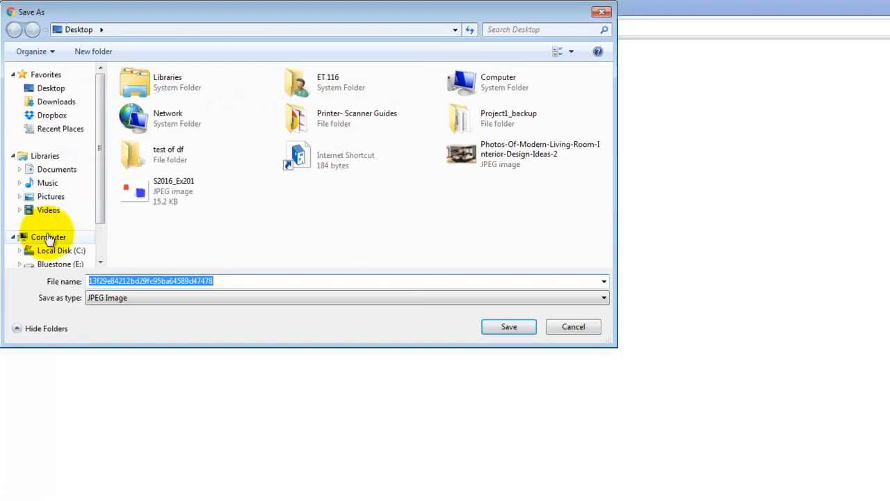
left_click(60, 266)
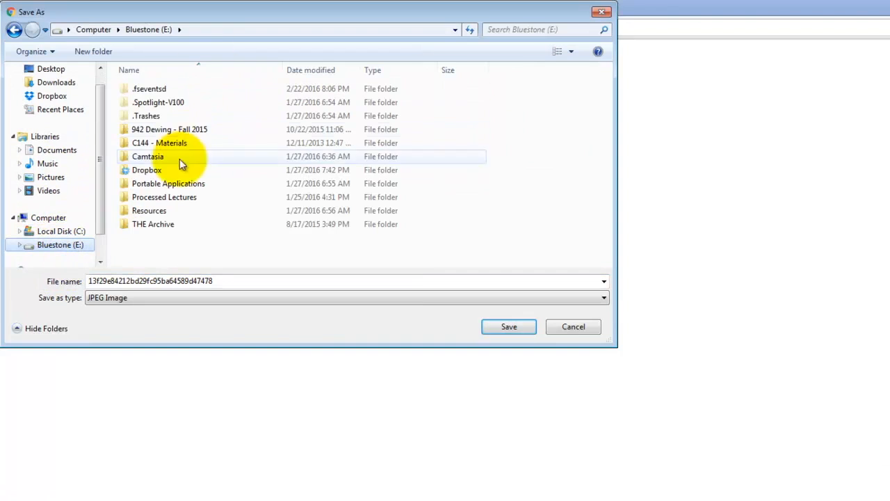
double_click(148, 170)
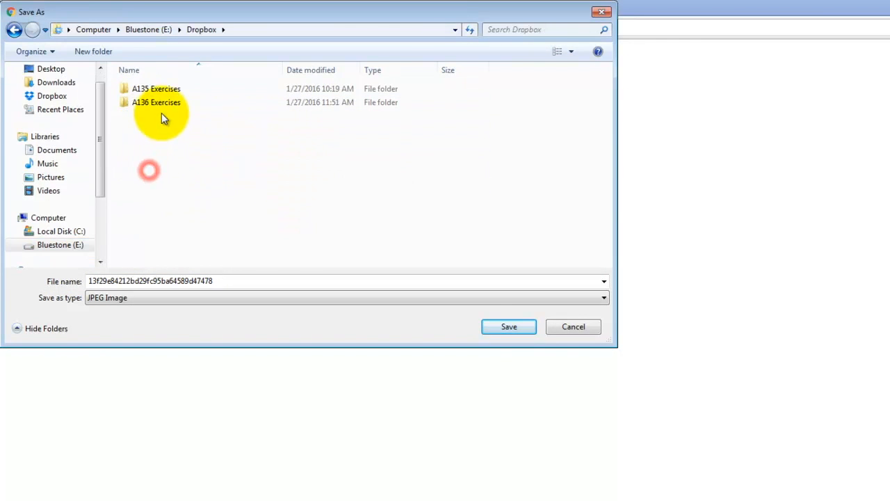
left_click(165, 89)
double_click(166, 89)
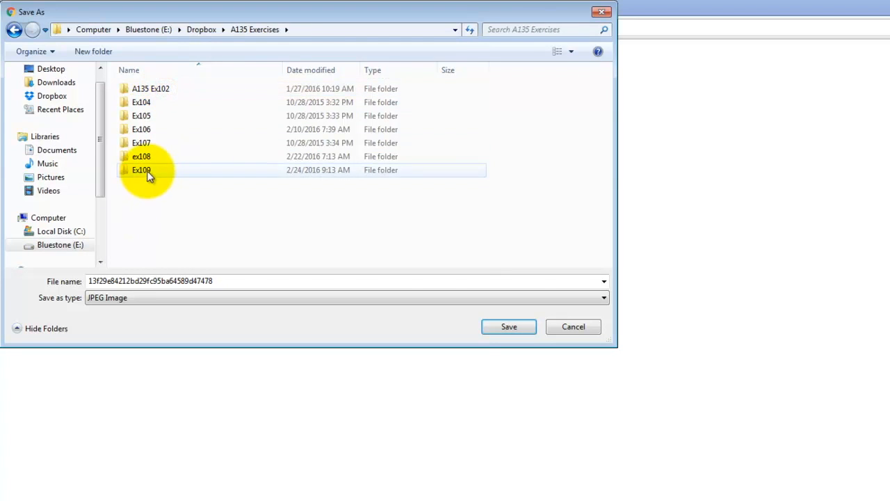
double_click(147, 171)
right_click(249, 153)
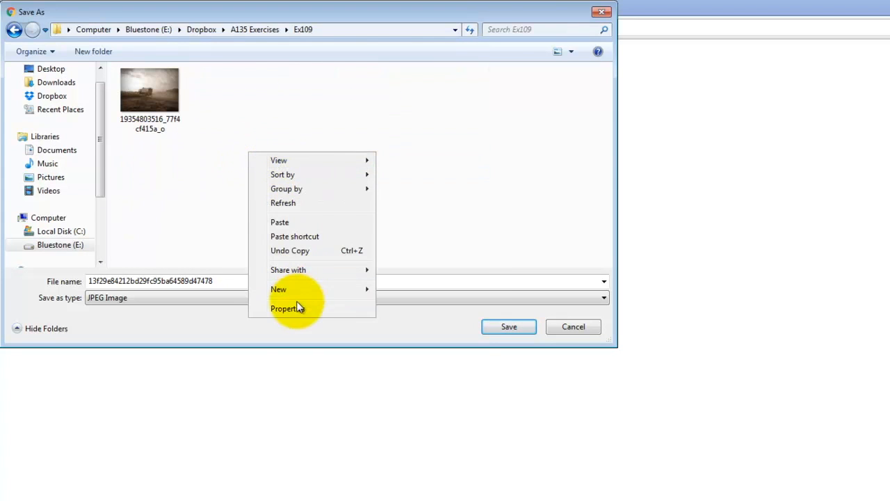
left_click(284, 222)
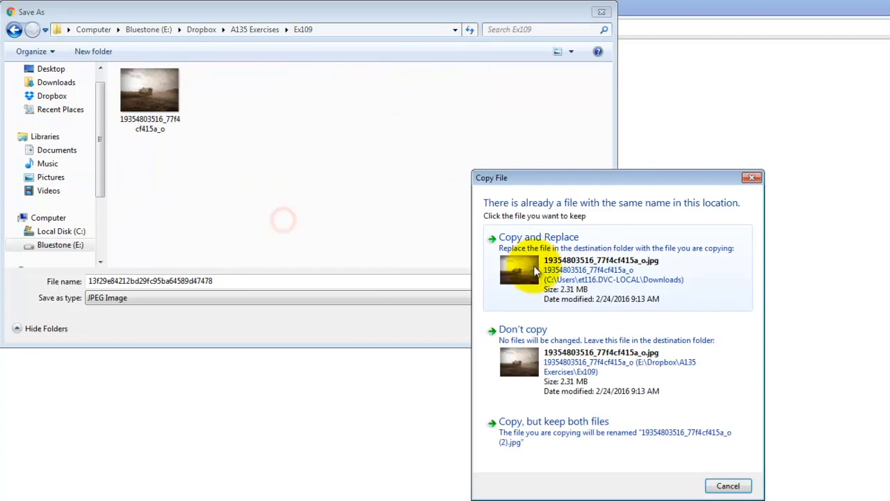
left_click(728, 485)
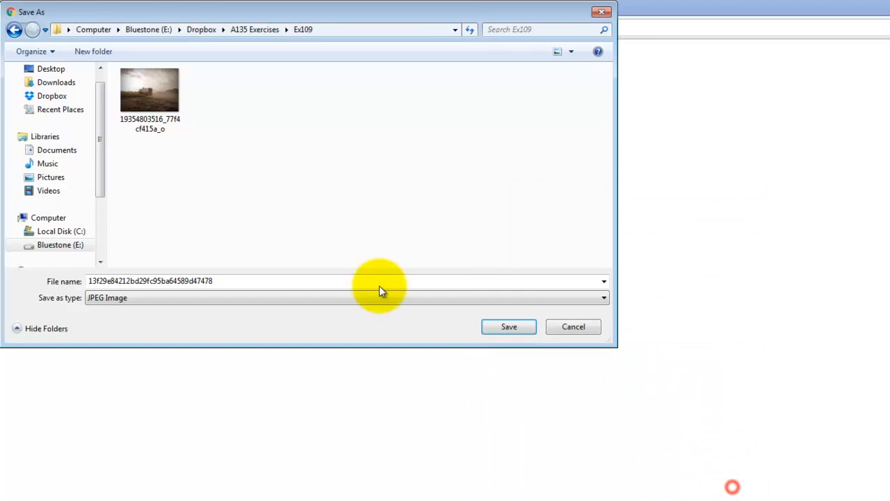
- Save the logo in the Ex109 folder as a JPEG under its suggested file name and switch back to InDesign
left_click(437, 281)
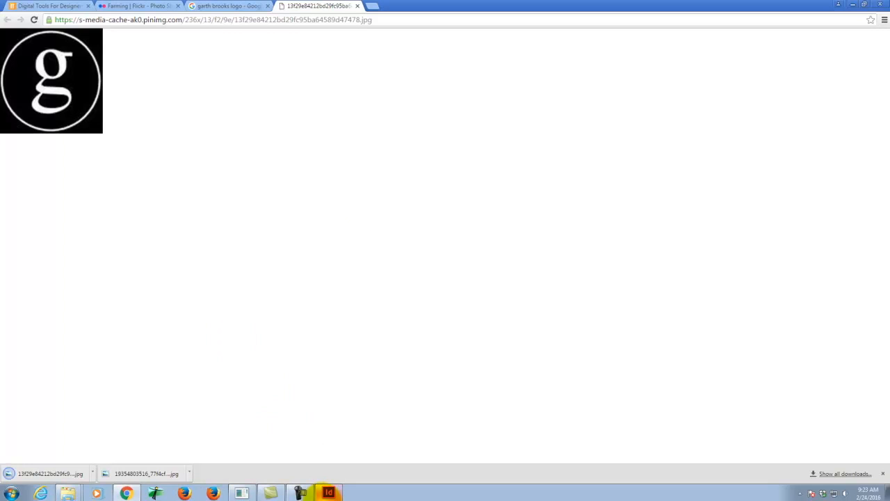
left_click(329, 492)
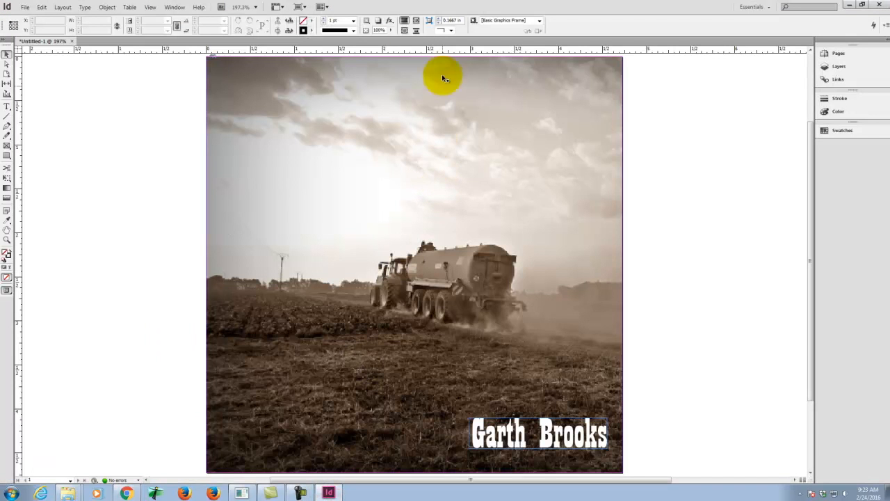
- Try placing the "g" logo from the Ex109 folder at full size directly on the page, and delete it
left_click(26, 7)
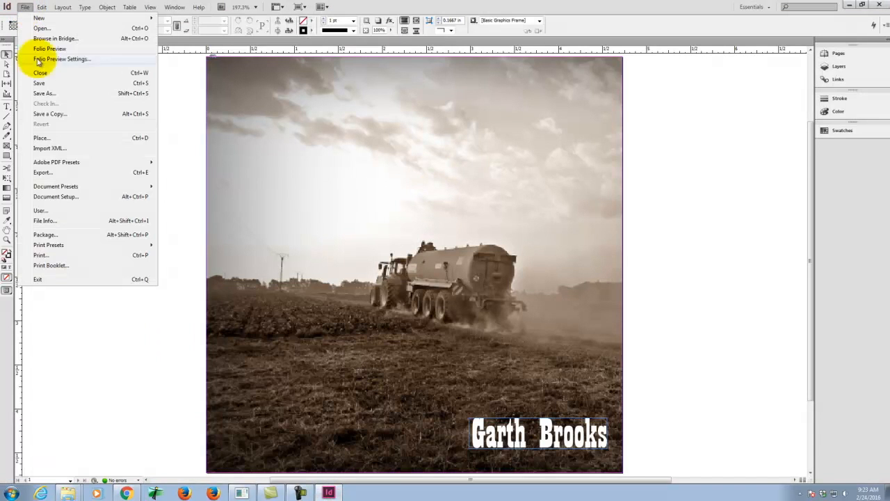
left_click(46, 139)
left_click(381, 213)
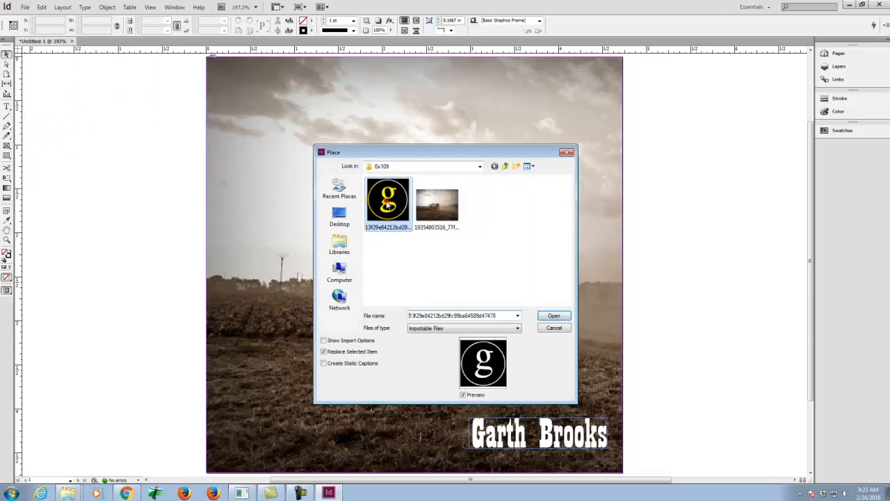
left_click(556, 317)
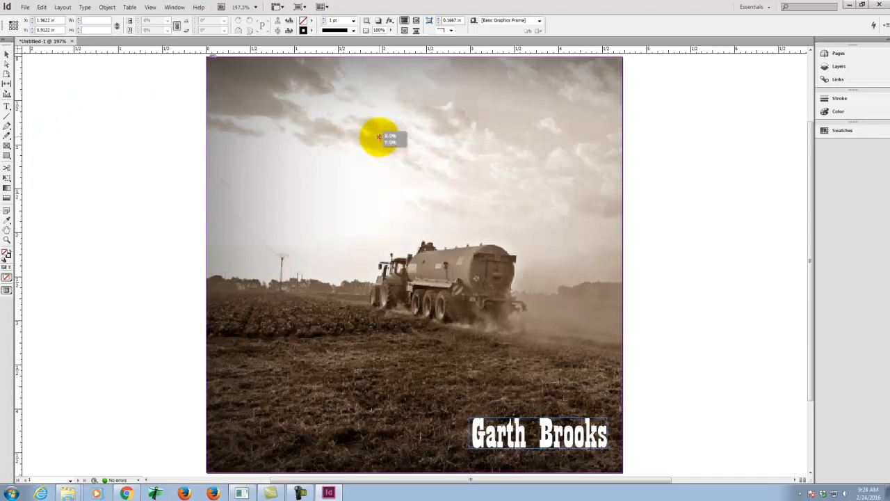
left_click(379, 137)
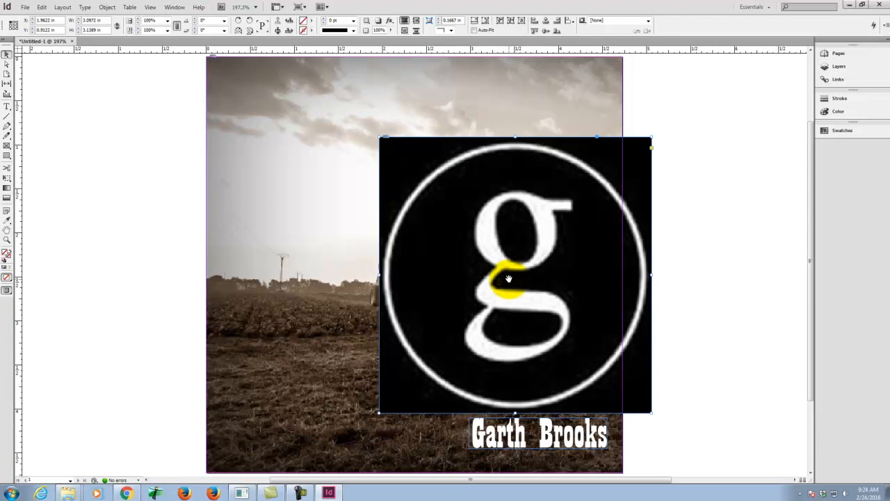
key("Delete")
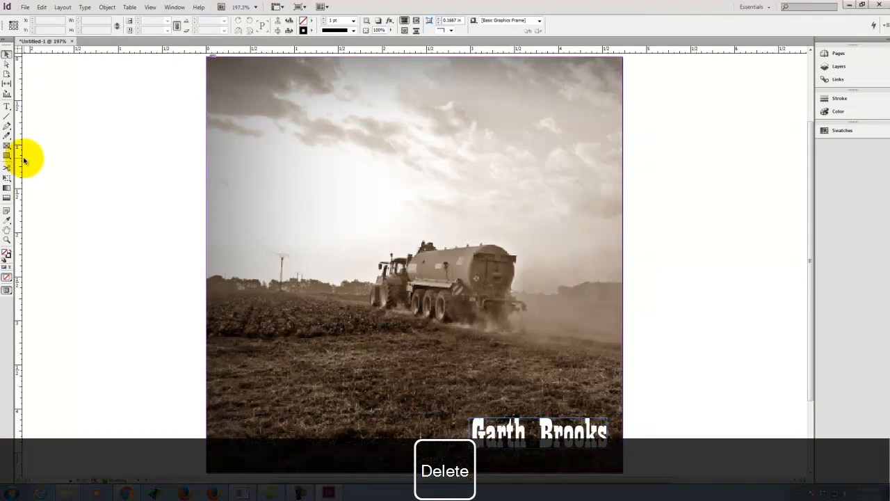
- Draw a rectangular frame about 1.26 in square in the page's upper-left area and place the "g" logo from Ex109 in it
left_click(7, 146)
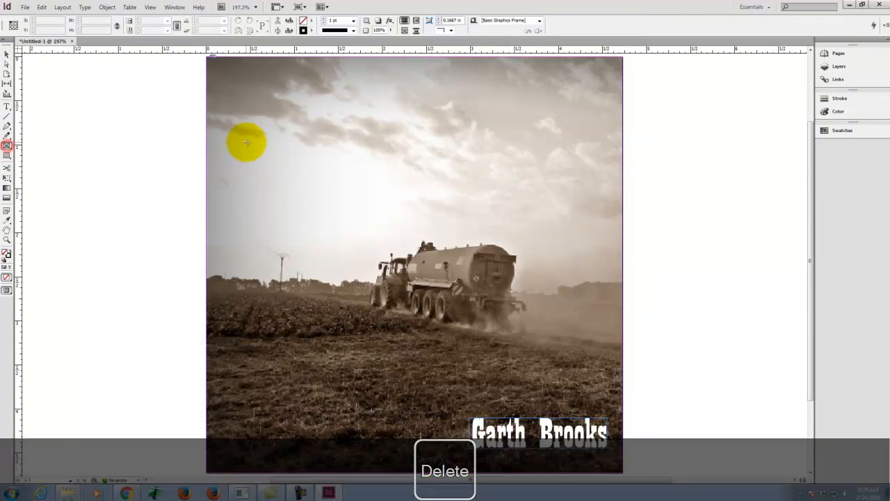
left_click_drag(232, 83, 344, 198)
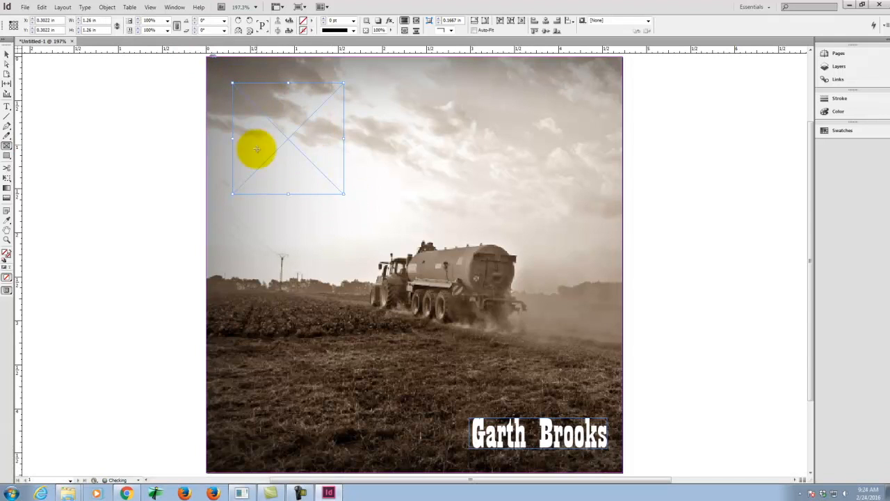
left_click(28, 7)
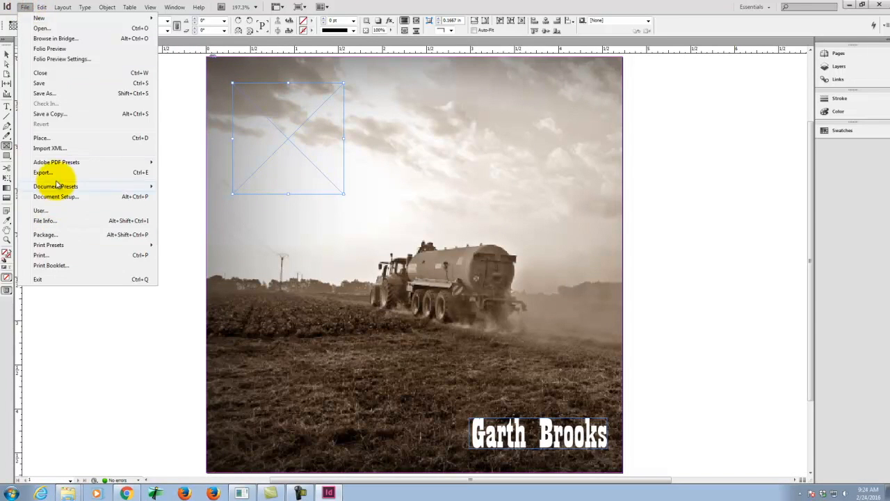
left_click(57, 142)
left_click(388, 204)
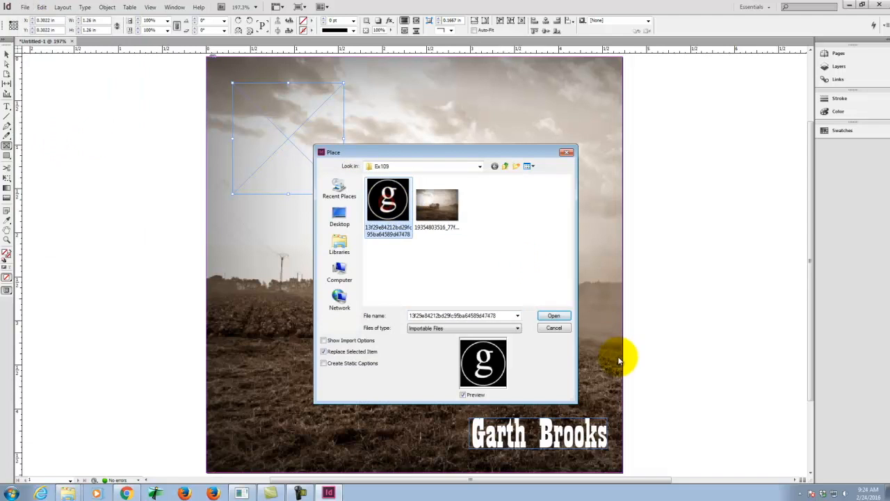
left_click(554, 316)
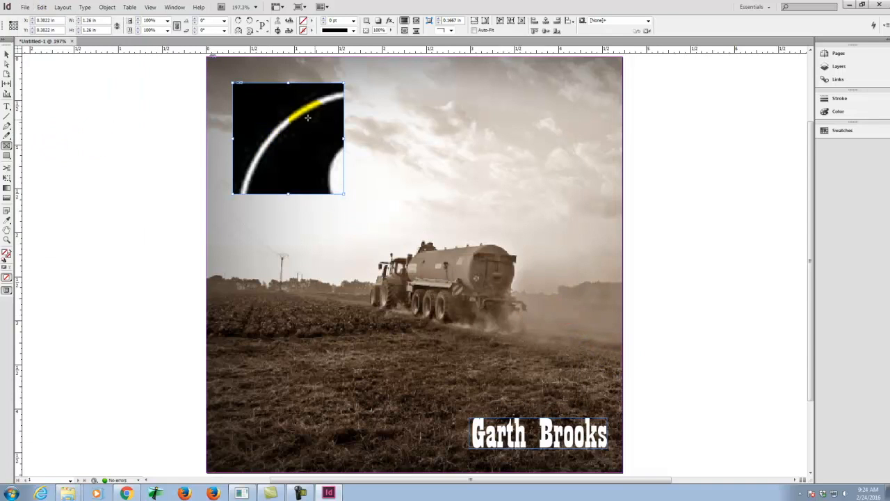
- Fit the logo to its frame with Fill Frame Proportionally and deselect it
right_click(283, 134)
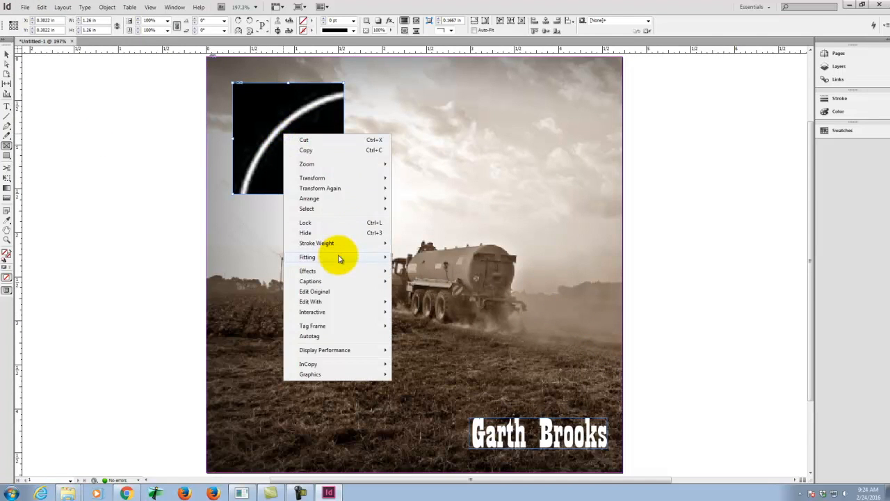
mouse_move(340, 258)
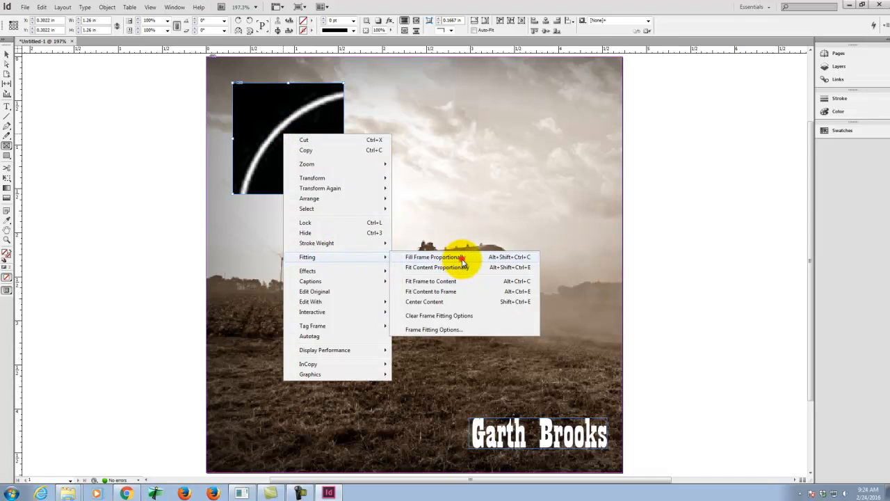
left_click(435, 258)
left_click(9, 53)
left_click(90, 139)
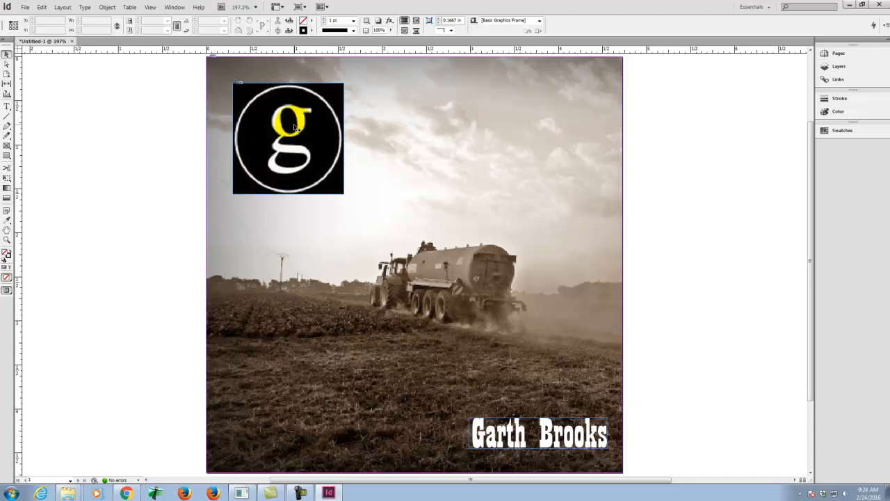
- Launch Adobe Photoshop CS6 (64 Bit) and open the "g" logo image from the A135 Exercises > Ex109 folder
left_click(11, 493)
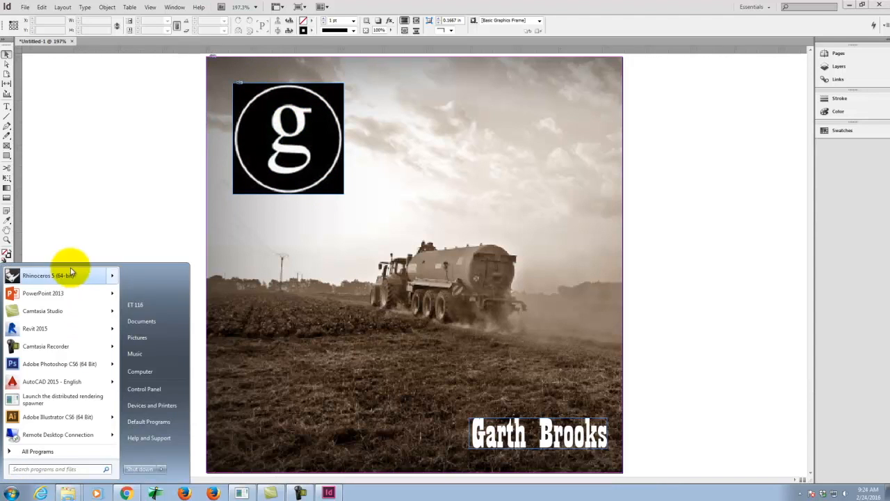
mouse_move(70, 368)
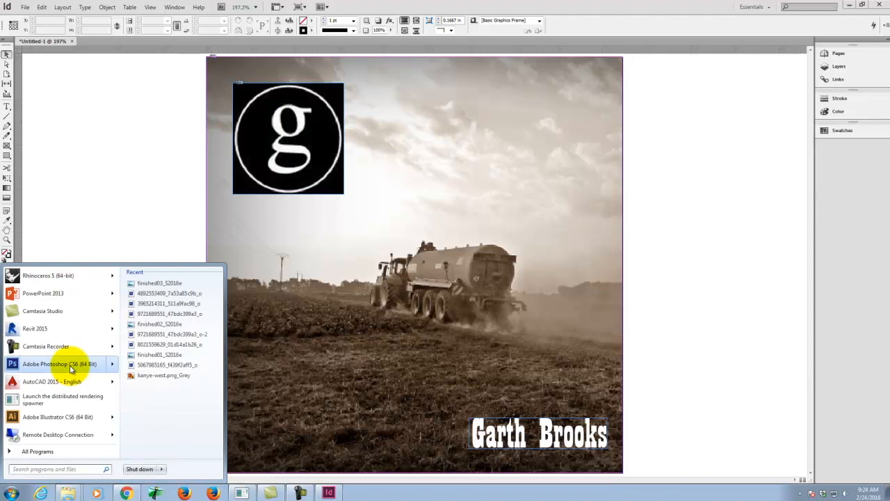
left_click(64, 364)
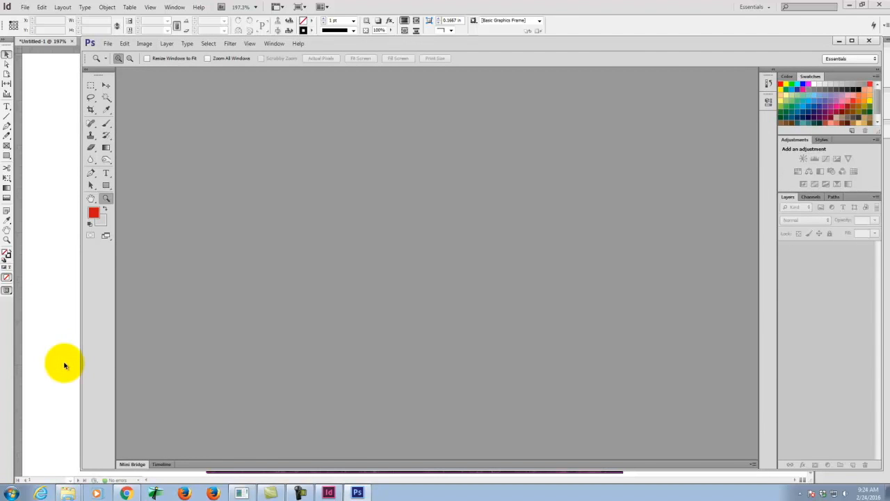
left_click(108, 44)
left_click(113, 64)
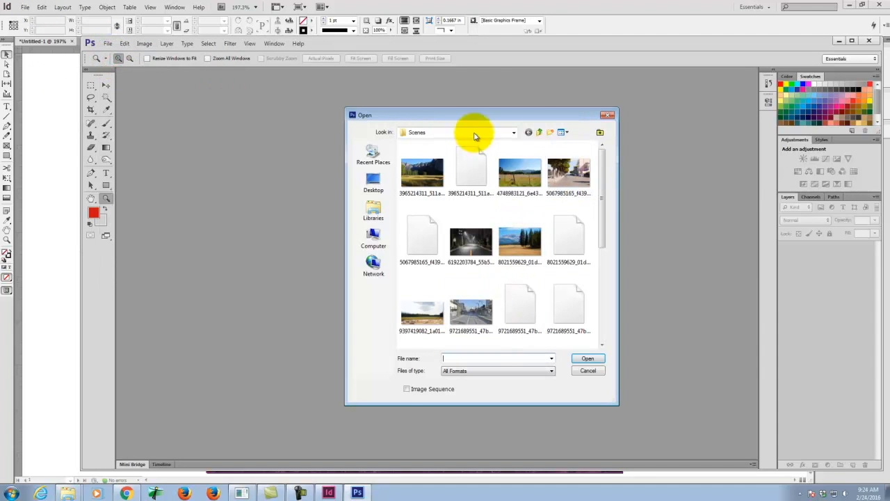
left_click(541, 132)
left_click(541, 132)
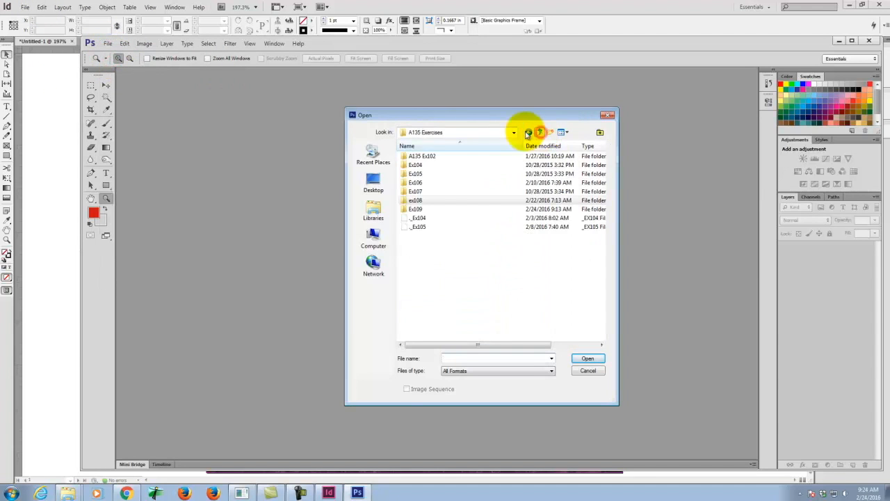
double_click(417, 209)
double_click(417, 206)
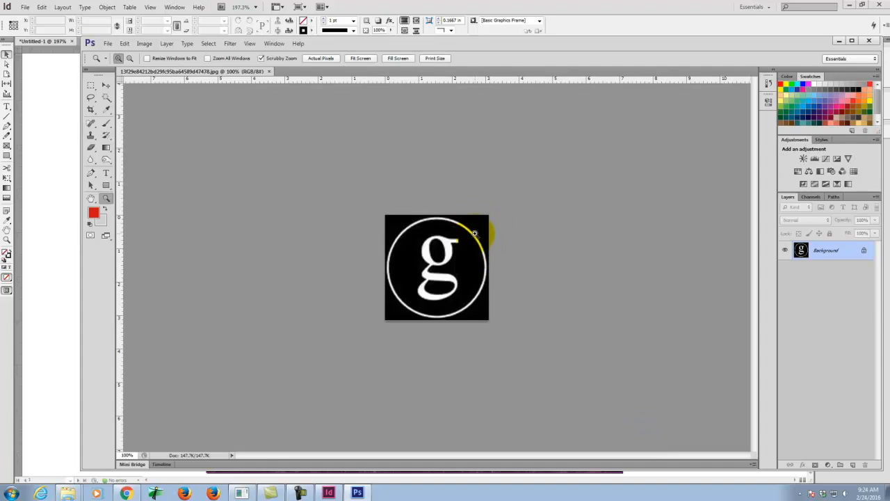
- Duplicate the Background layer as "Background copy" and hide the original Background layer
right_click(833, 252)
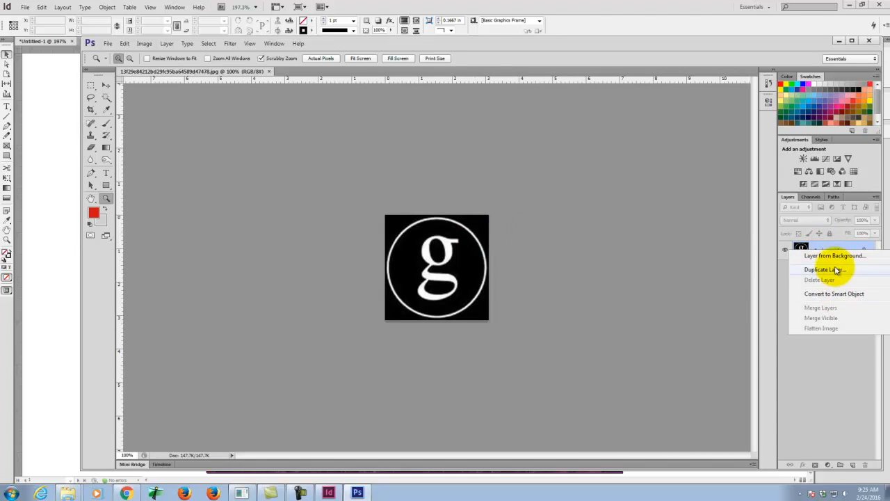
left_click(835, 271)
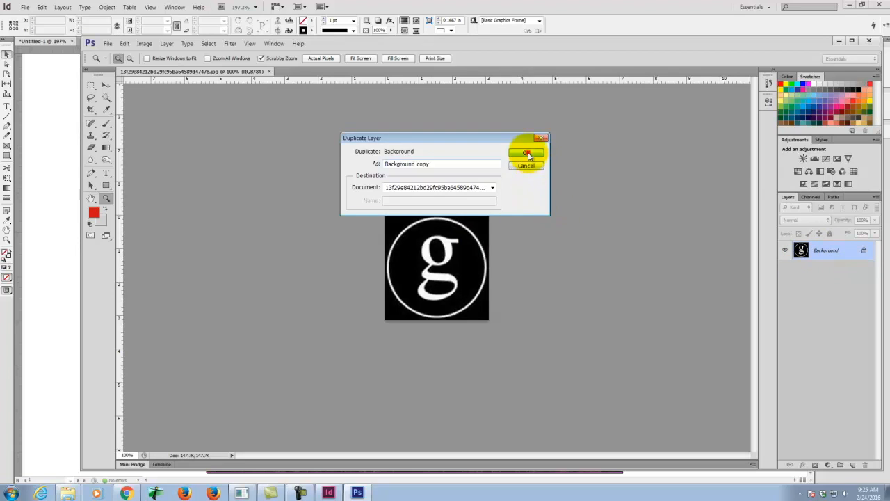
left_click(527, 154)
left_click(786, 269)
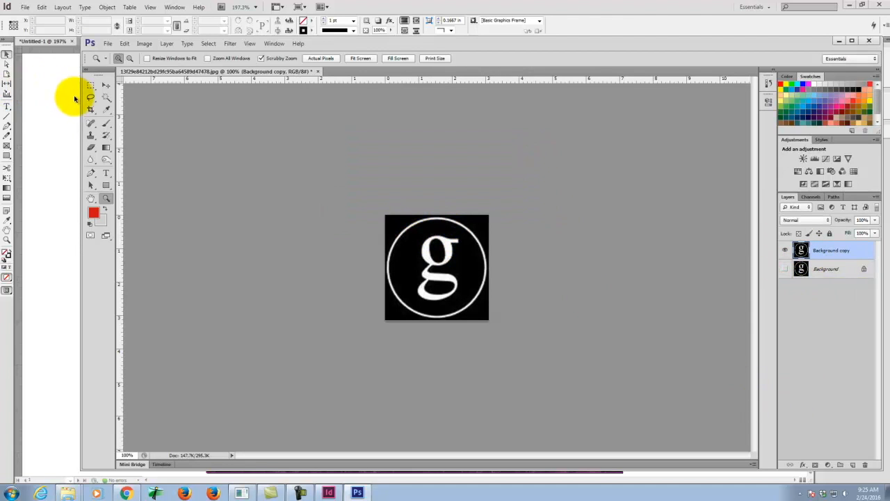
- Try the Multiply blending mode on the Background copy layer and set the layer to Lighten instead
left_click(106, 99)
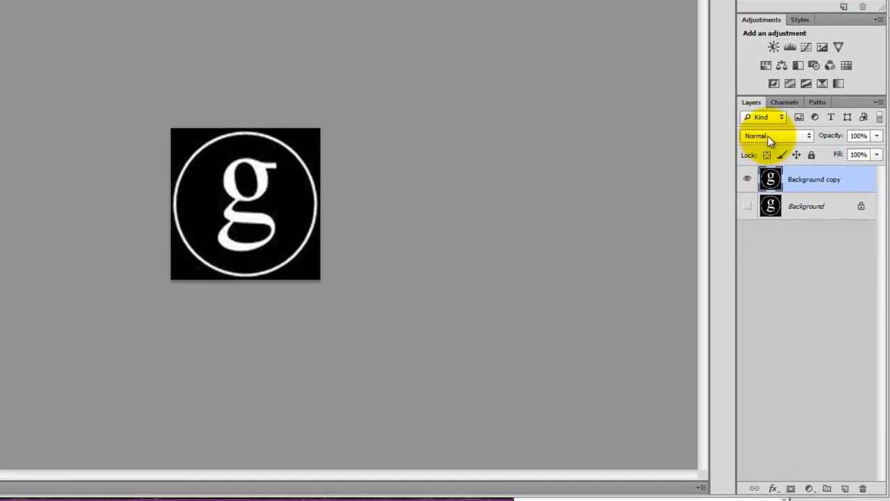
left_click(795, 220)
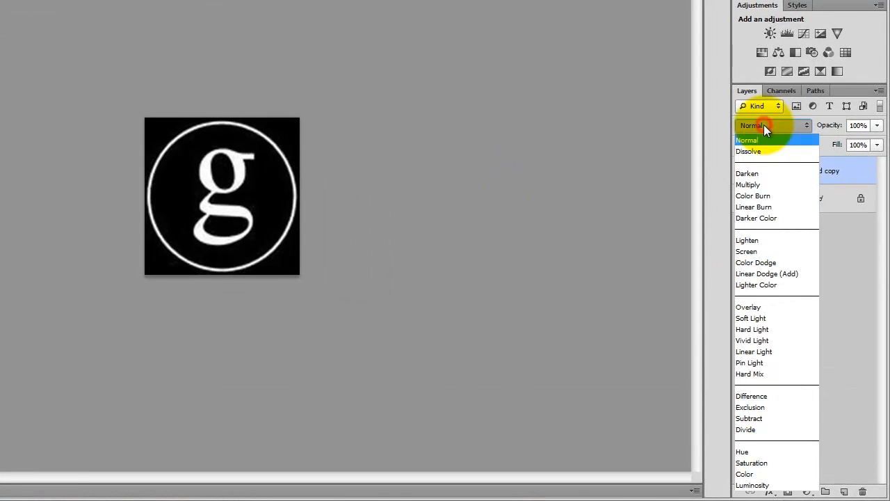
left_click(769, 184)
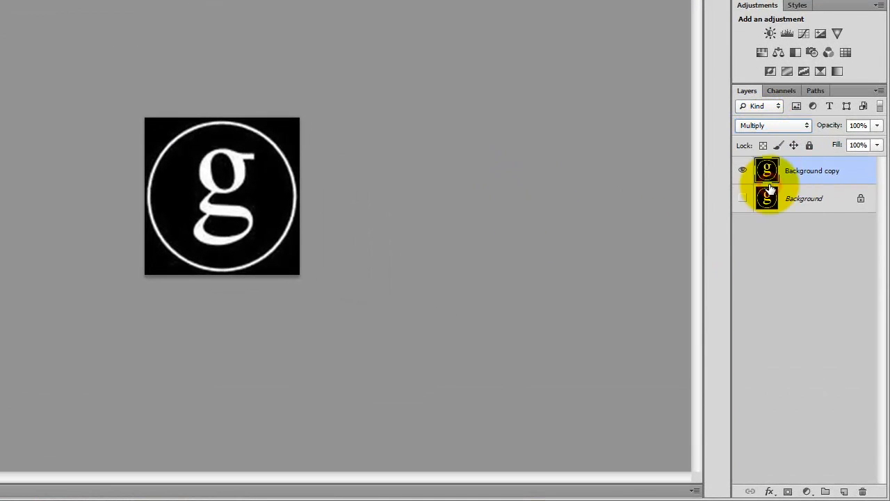
left_click(793, 126)
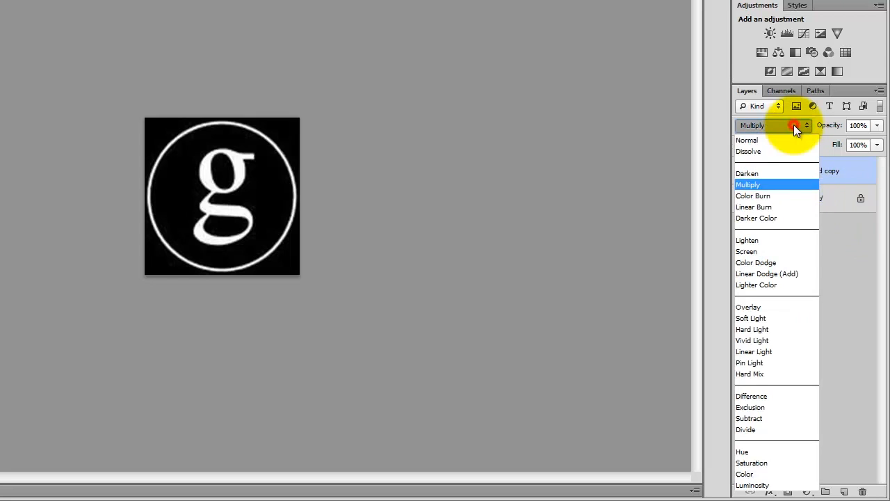
left_click(773, 239)
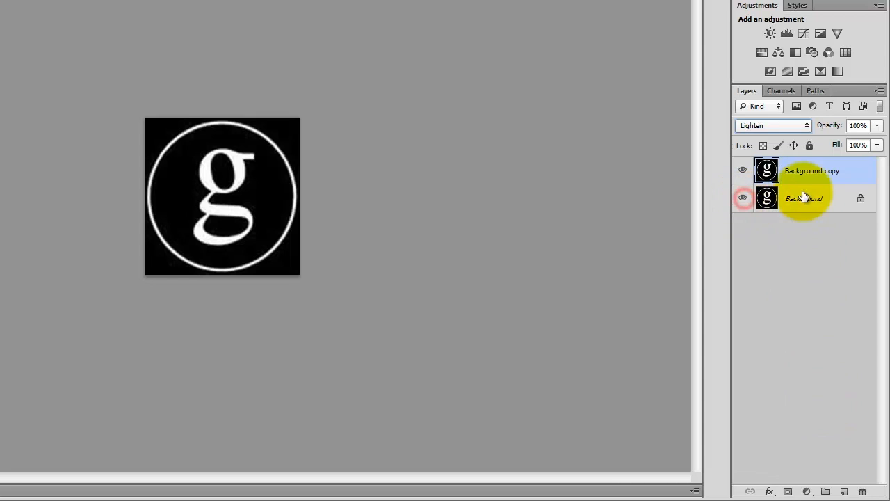
left_click(768, 126)
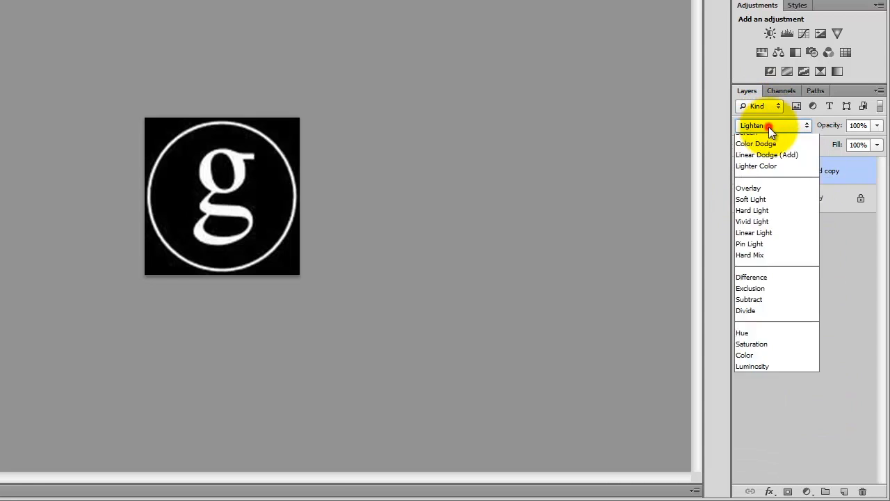
left_click(871, 301)
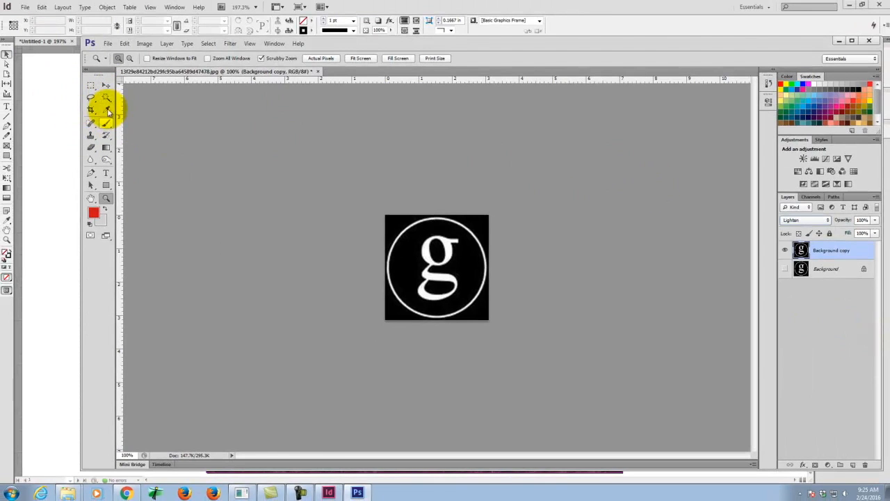
left_click(119, 6)
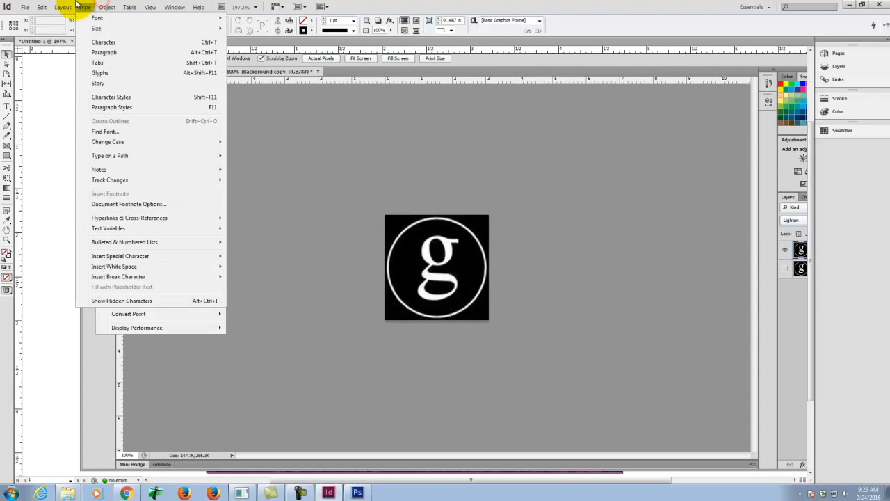
mouse_move(60, 6)
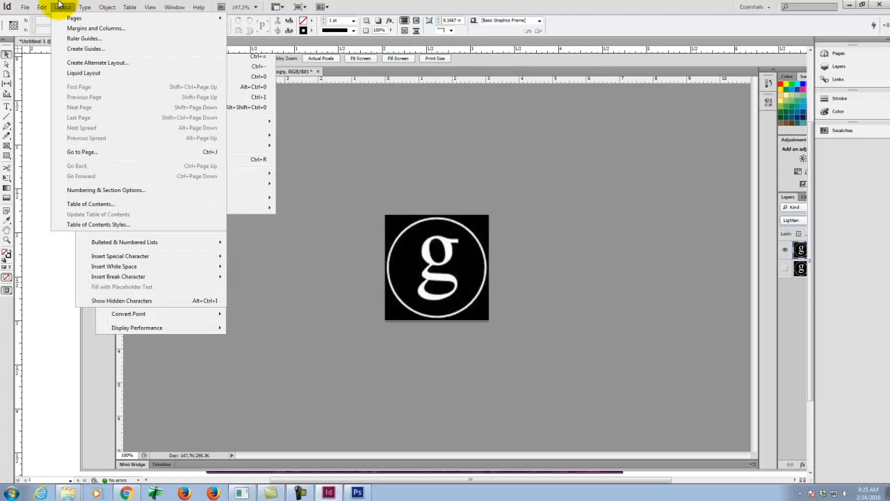
left_click(59, 4)
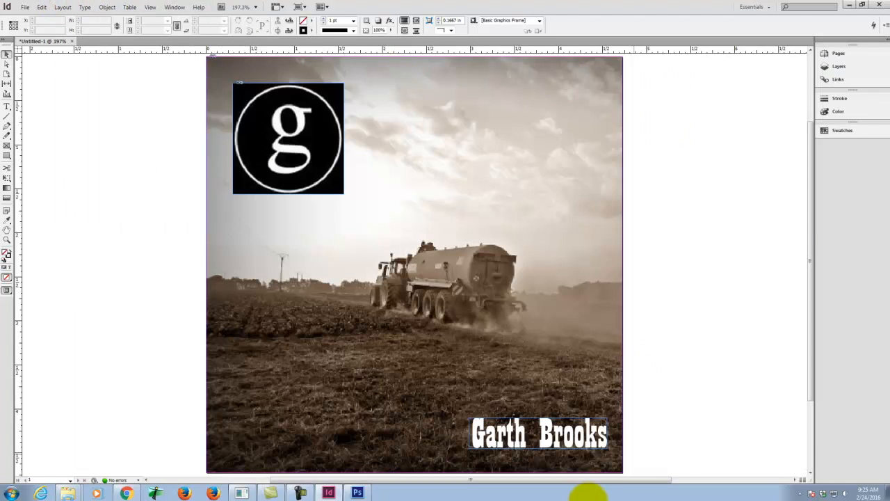
- Switch to Photoshop and select the logo's black background on the Background copy layer using Color Range with Sampled Colors
left_click(357, 493)
left_click(873, 6)
left_click(851, 40)
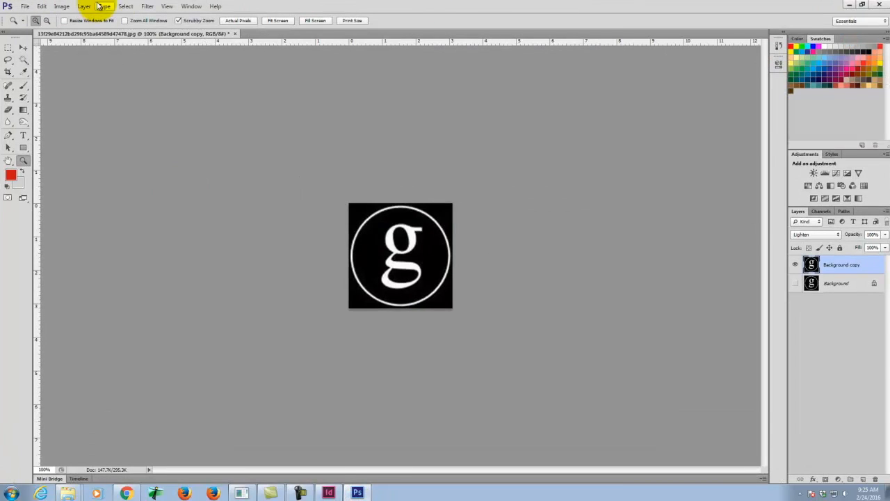
left_click(124, 6)
left_click(137, 86)
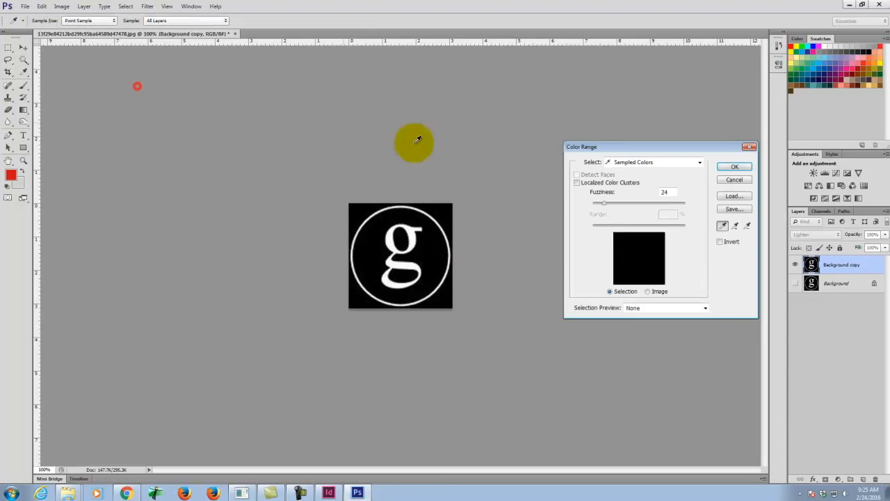
left_click(438, 210)
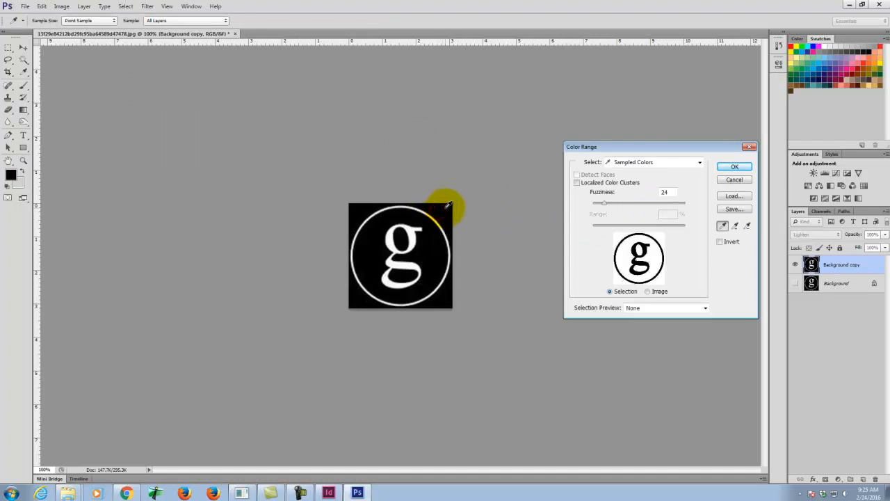
left_click(735, 168)
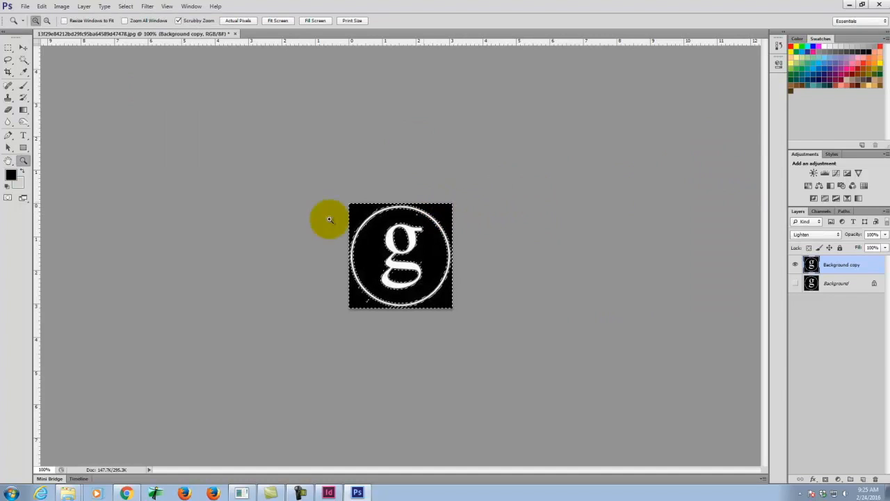
- Delete the selected black areas from the Background copy layer and deselect
key("Delete")
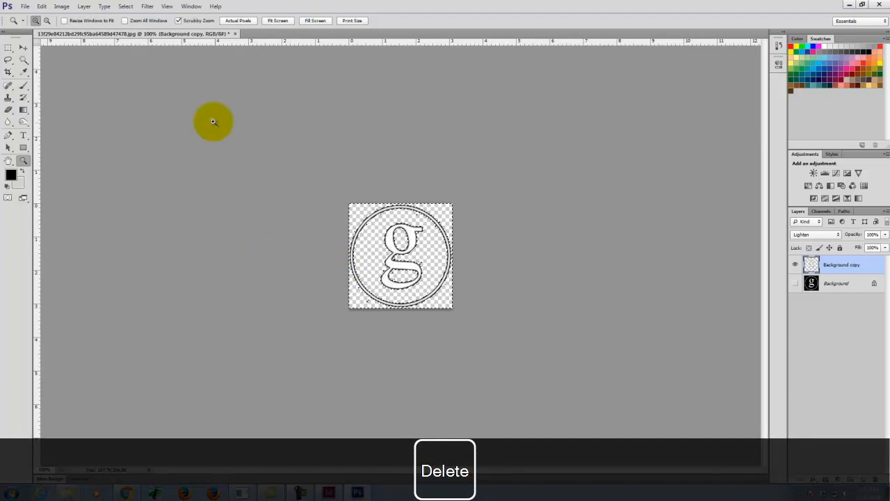
left_click(9, 48)
left_click(313, 139)
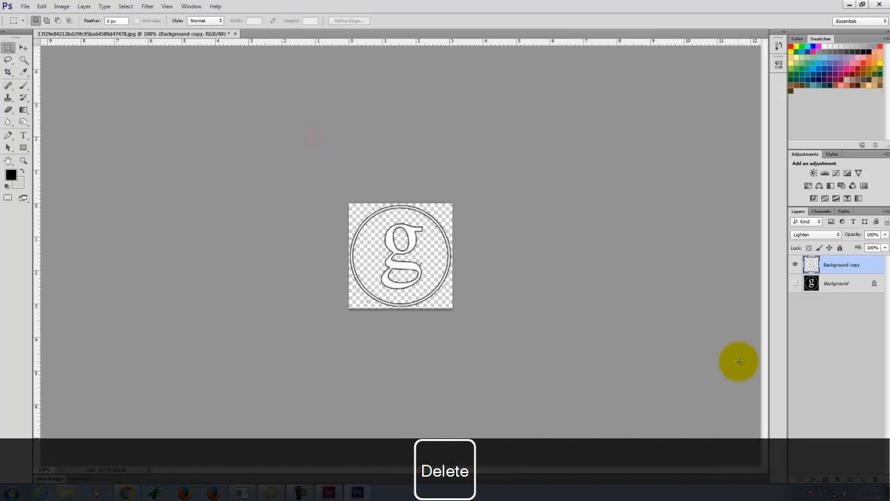
- Save the transparent logo as a PNG in the Ex109 folder, keeping its file name and accepting the PNG options
left_click(25, 7)
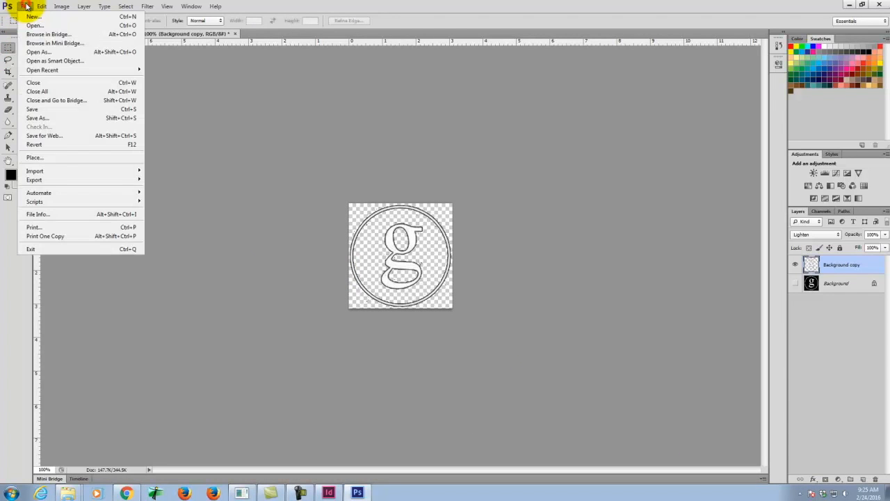
left_click(63, 118)
left_click(487, 244)
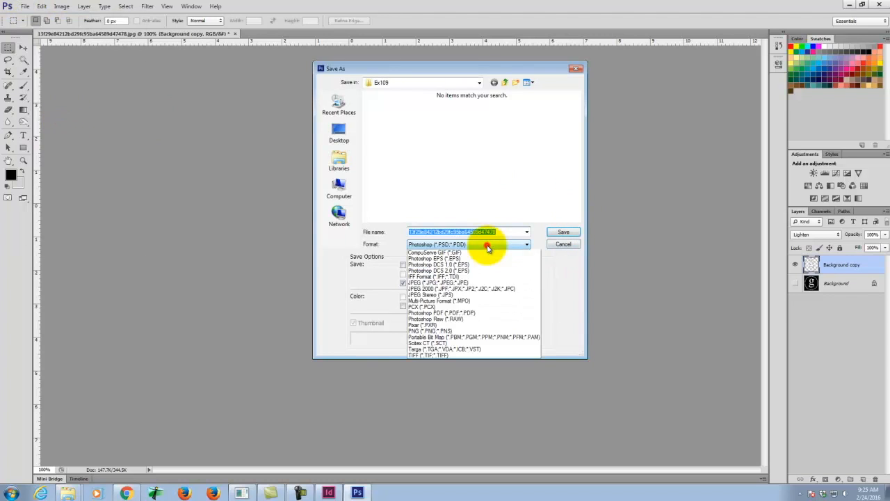
left_click(450, 350)
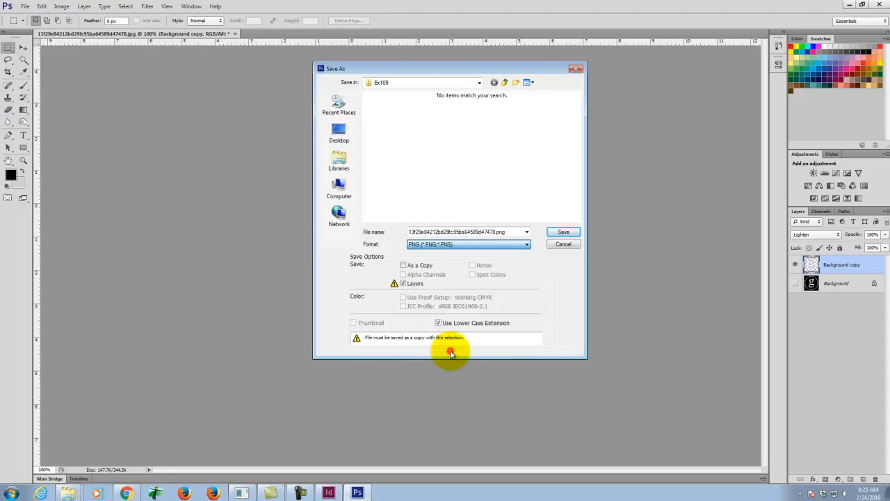
left_click(564, 232)
left_click(479, 155)
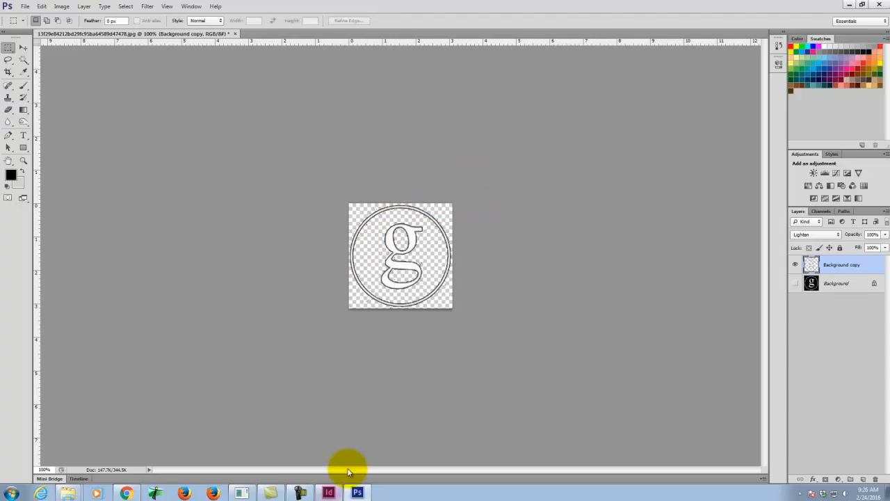
- Switch to InDesign and relink the "g" logo to its transparent PNG version in Dropbox > A135 Exercises > Ex109 on the Bluestone (E:) drive
left_click(331, 493)
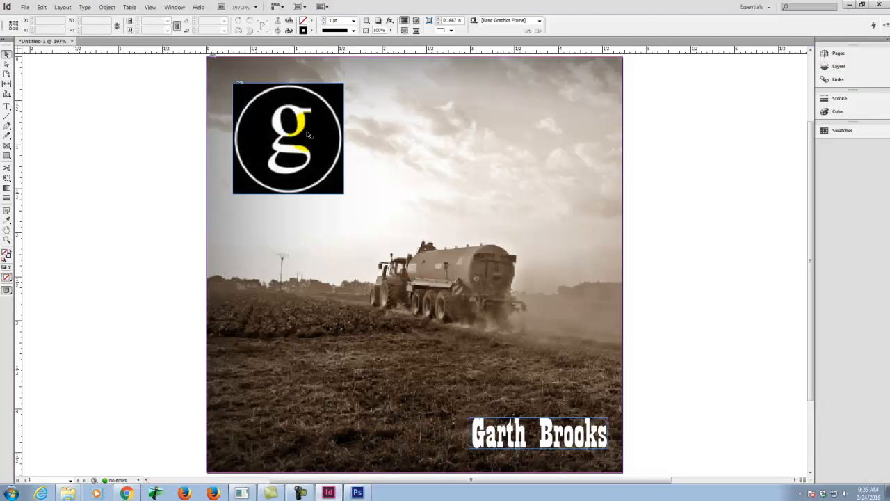
left_click(854, 80)
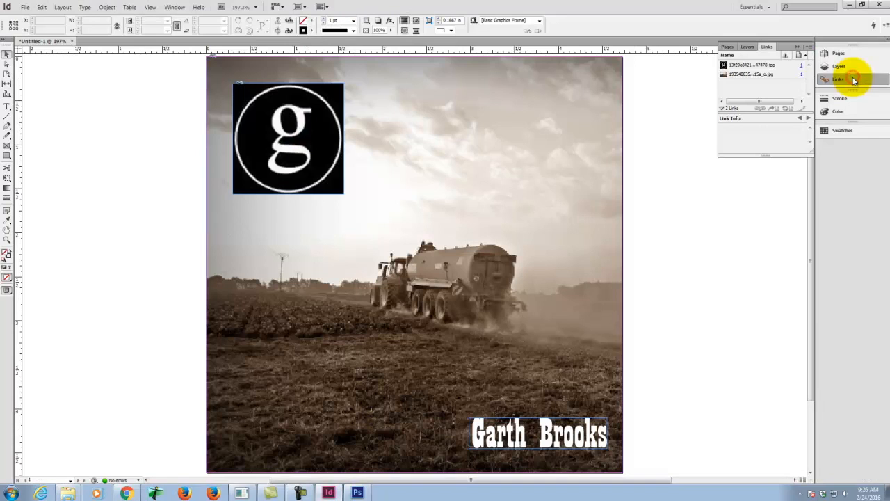
left_click(746, 75)
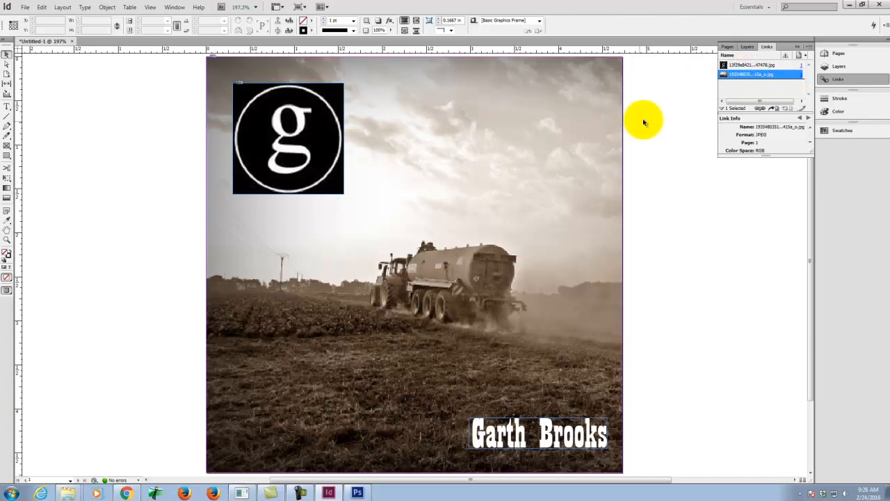
left_click(727, 65)
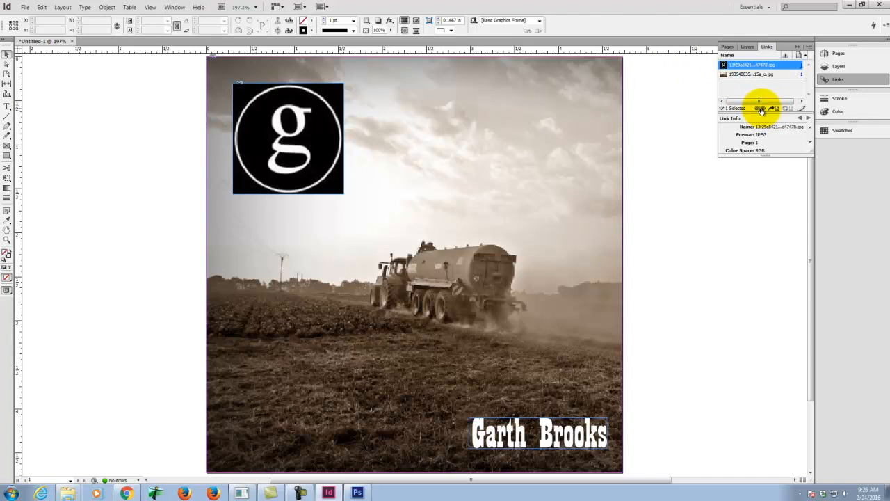
left_click(762, 109)
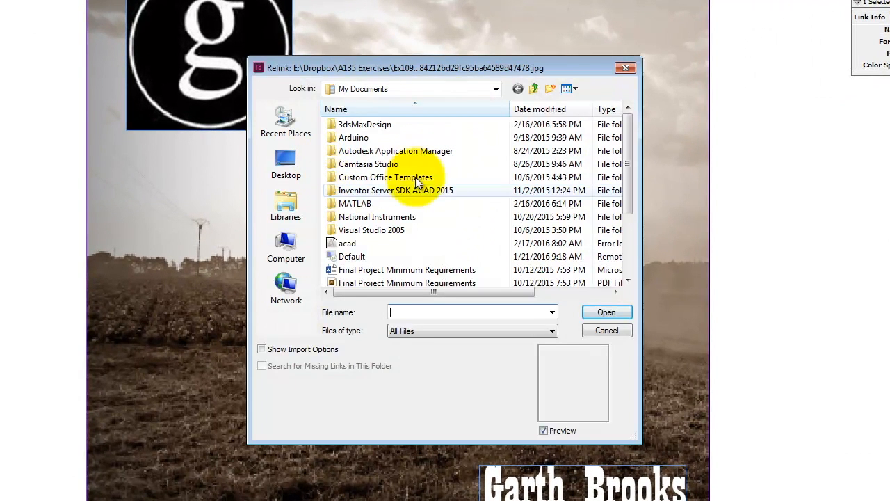
left_click(376, 89)
left_click(383, 205)
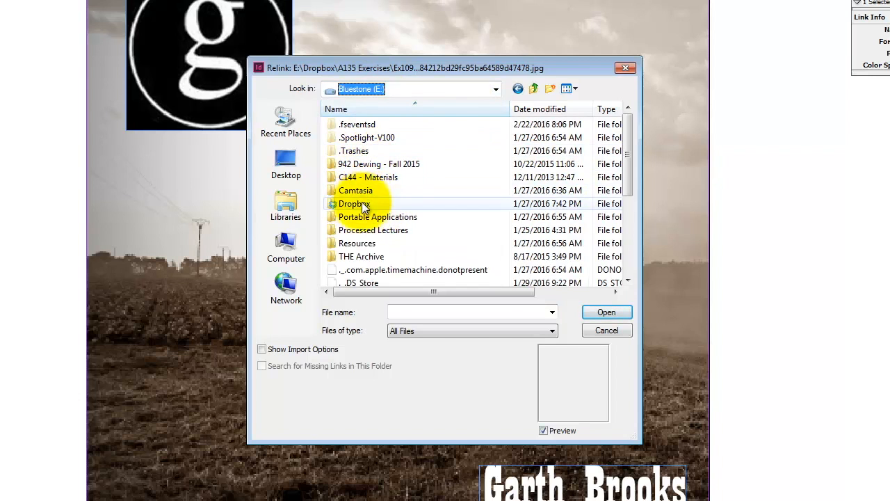
double_click(363, 205)
double_click(361, 128)
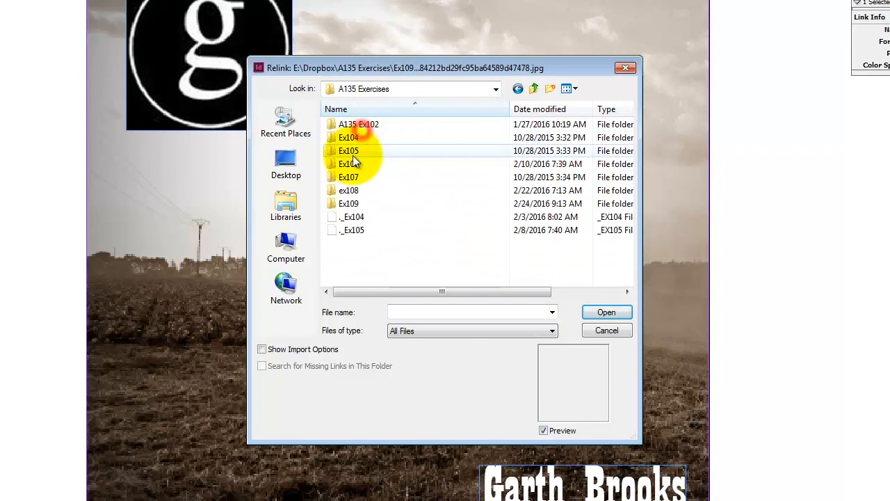
double_click(351, 203)
left_click(415, 151)
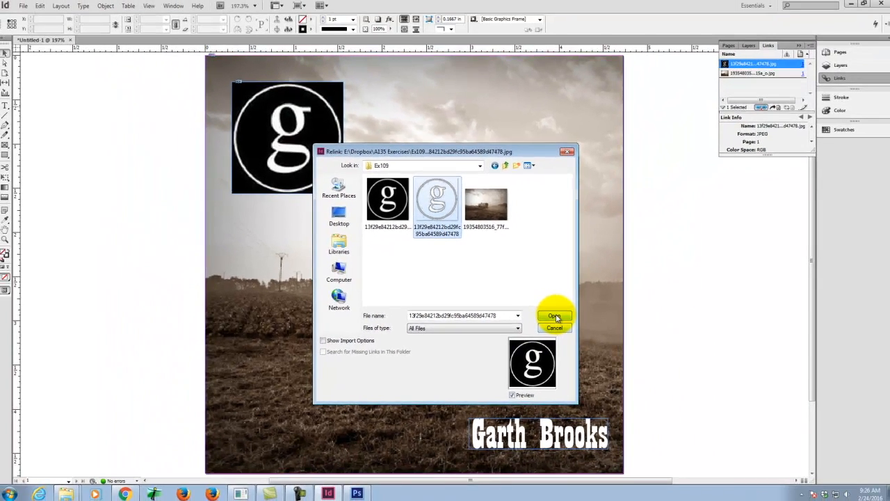
left_click(606, 312)
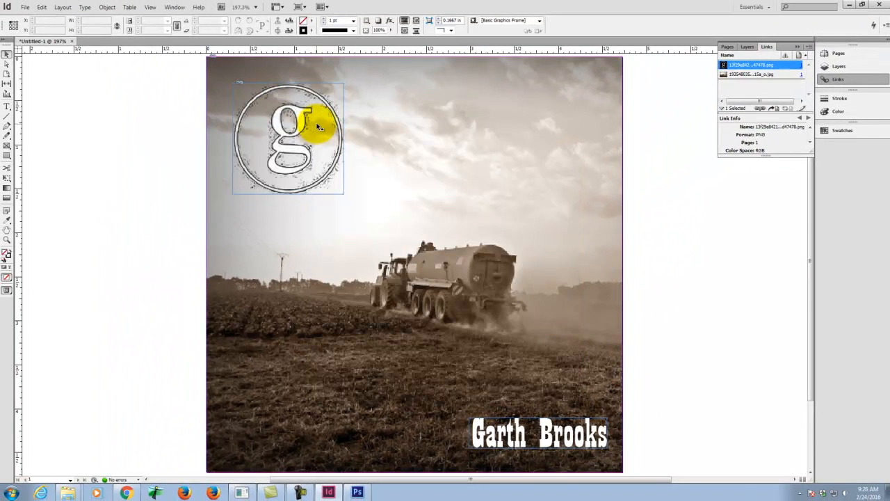
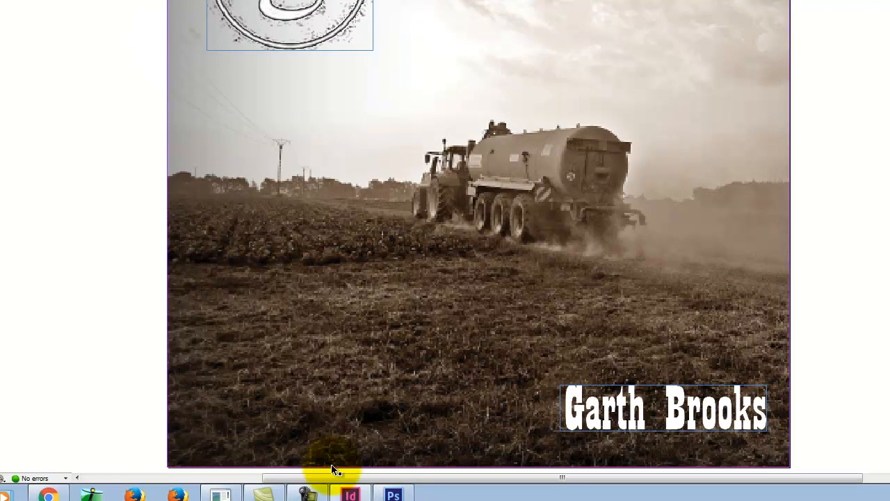
- Switch to Chrome and load the Google Images page in the tab that shows the logo image
left_click(48, 494)
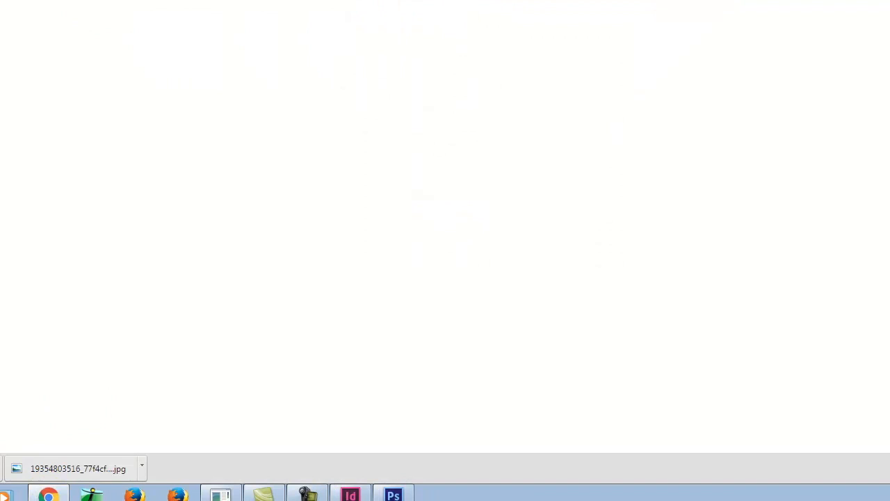
left_click(44, 28)
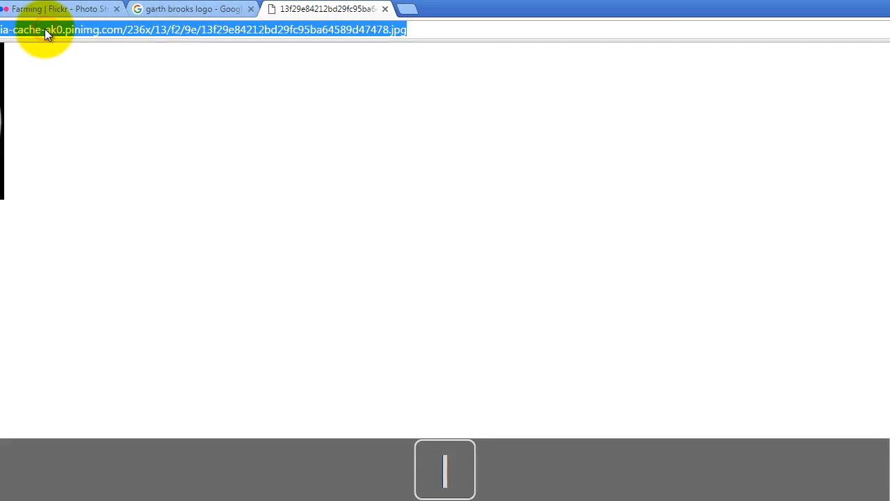
type("imge")
key("BackSpace")
key("BackSpace")
type("age")
key("Return")
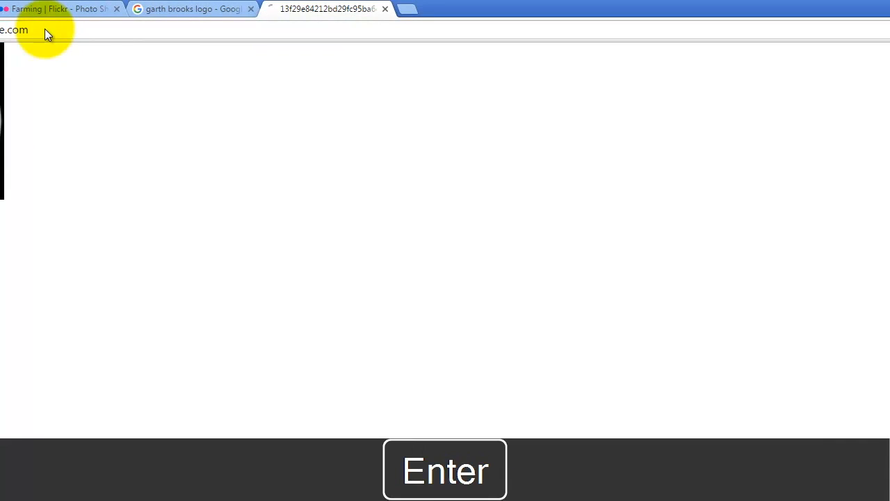
- Search Google Images for "parental advisory png"
type("parental")
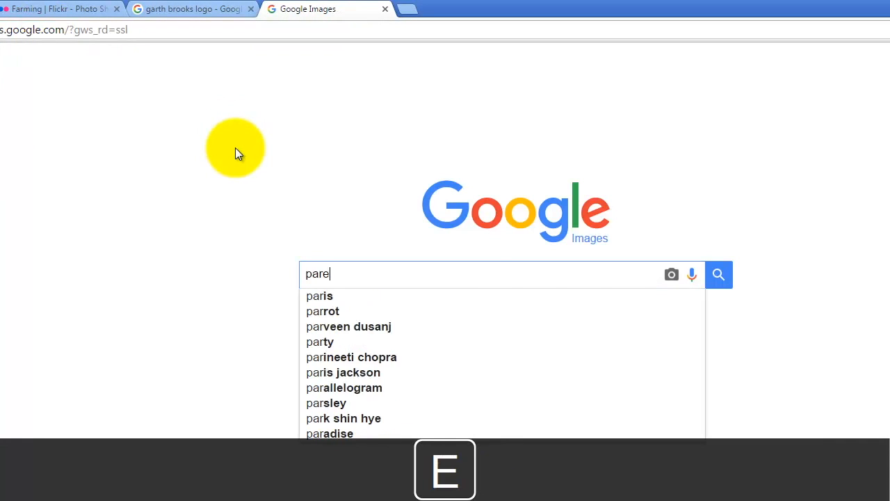
key("Down")
key("Down")
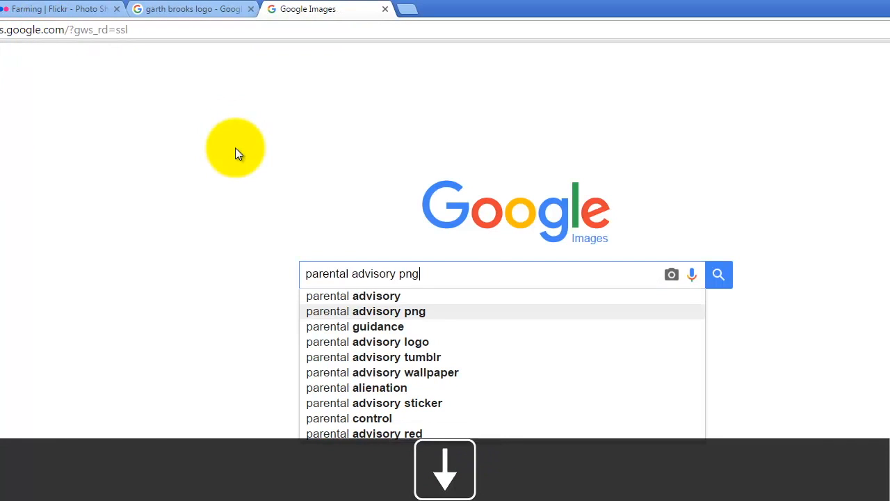
key("Return")
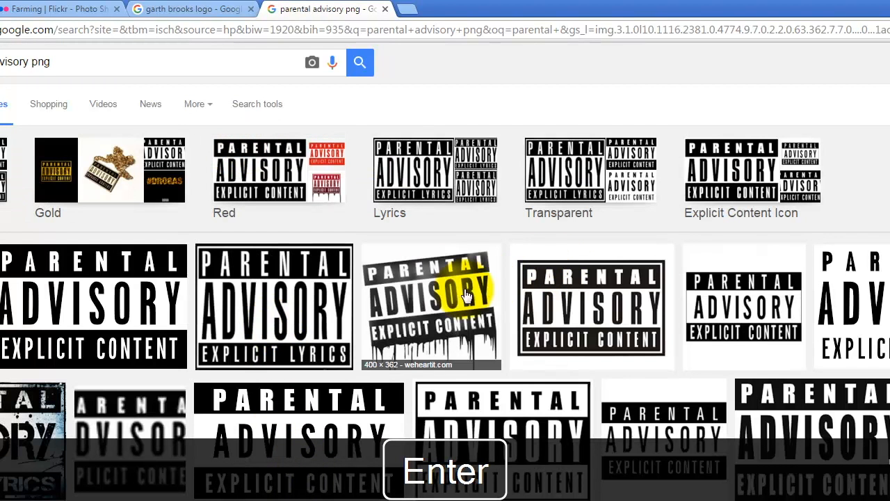
- View the tilted, dripping "Parental Advisory Explicit Content" image at full size and save it as the PNG "large" in the Ex109 folder
left_click(409, 285)
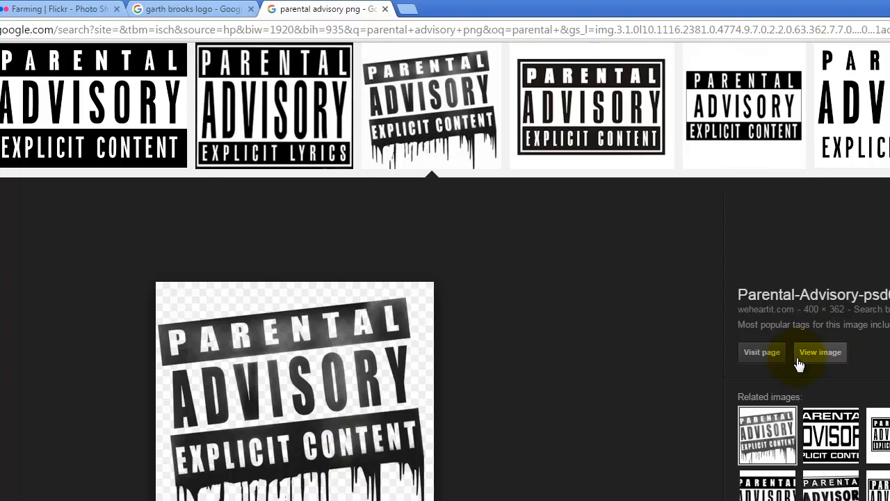
left_click(817, 352)
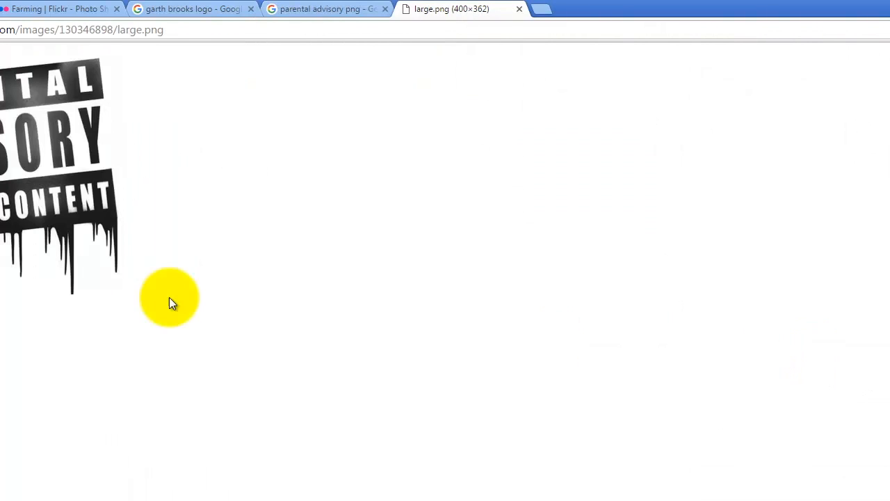
right_click(67, 133)
left_click(175, 108)
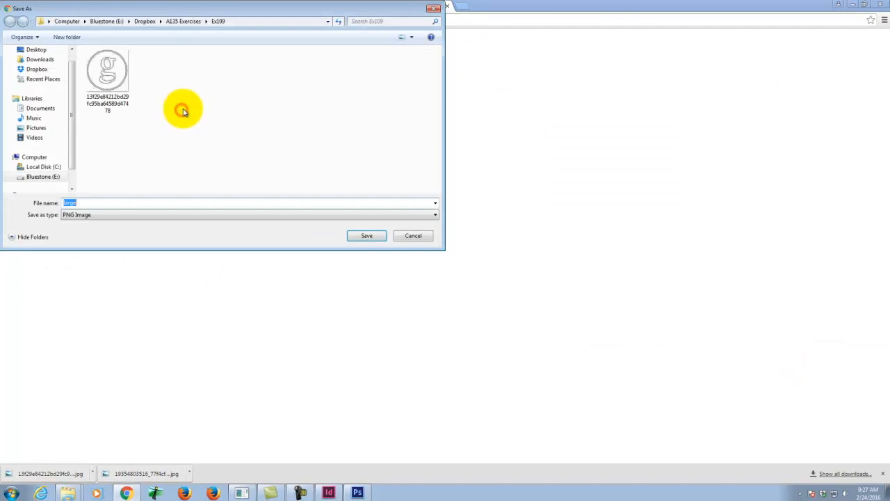
left_click(367, 236)
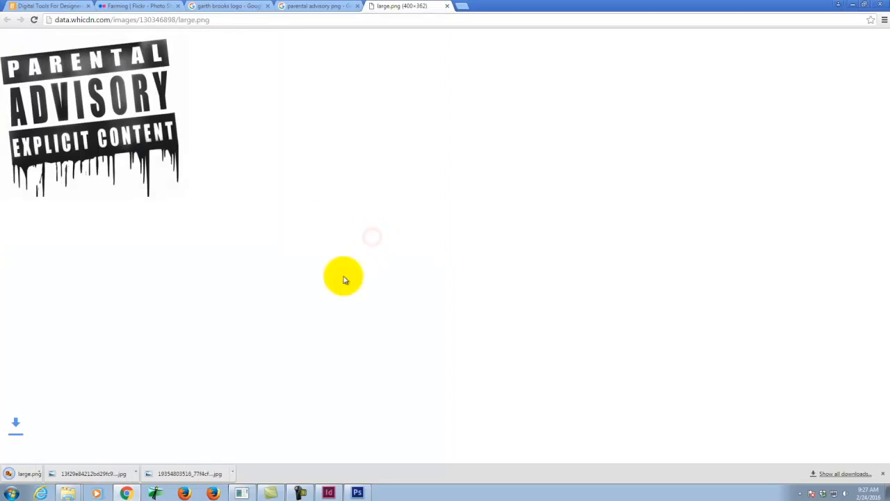
- Switch to InDesign and draw a rectangular picture frame about 1.06 in by 0.66 in at the cover's left edge, below the horizon
left_click(329, 492)
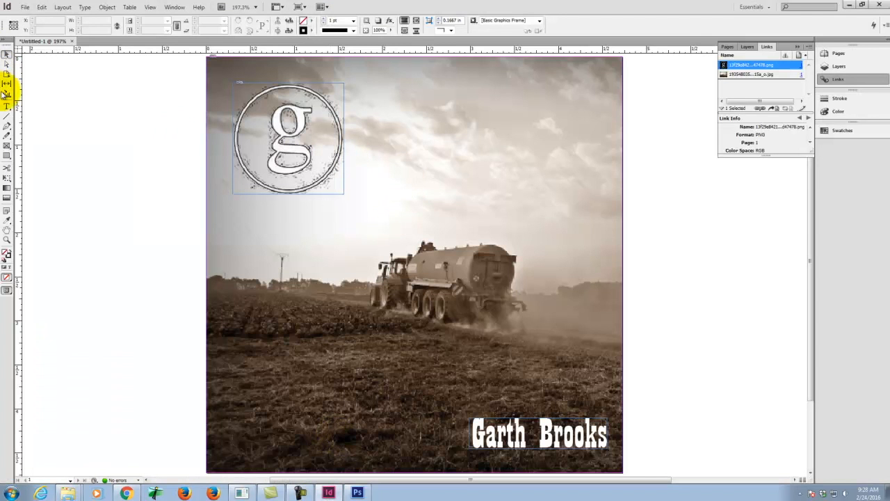
left_click(6, 146)
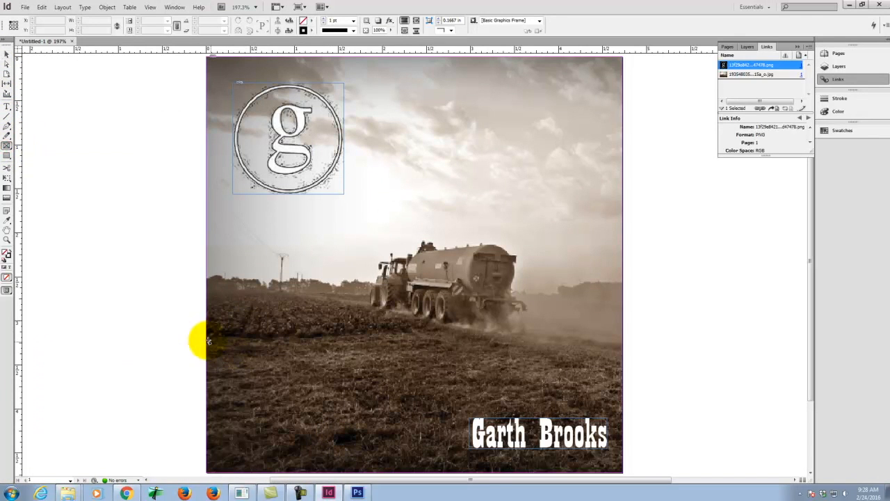
left_click_drag(206, 337, 300, 394)
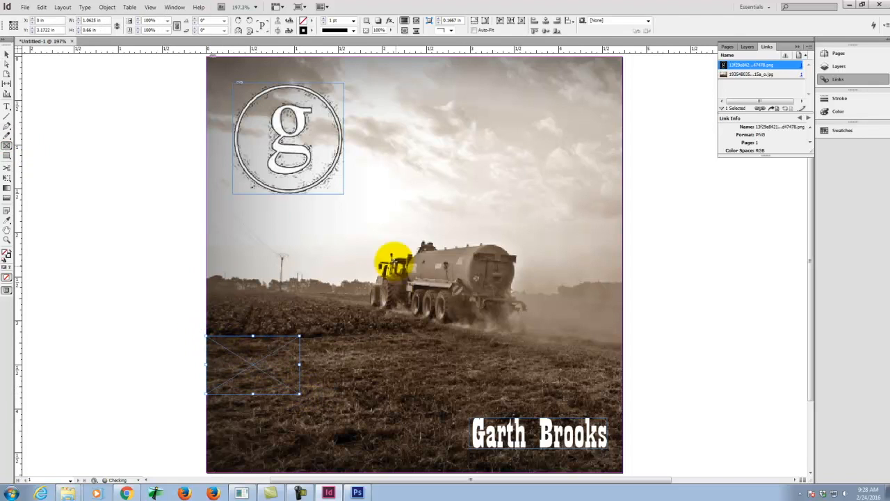
- Place the "large" PNG in the empty picture frame and fit it to fill the frame proportionally
left_click(30, 9)
left_click(31, 9)
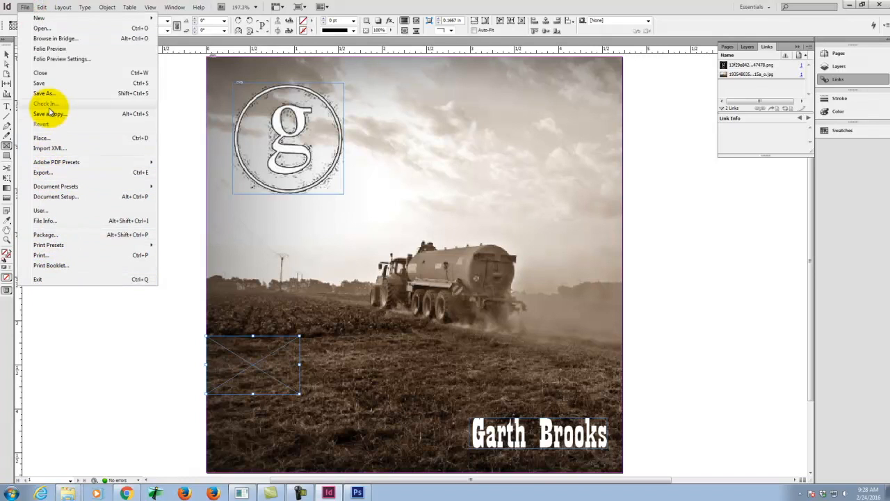
left_click(47, 139)
left_click(539, 202)
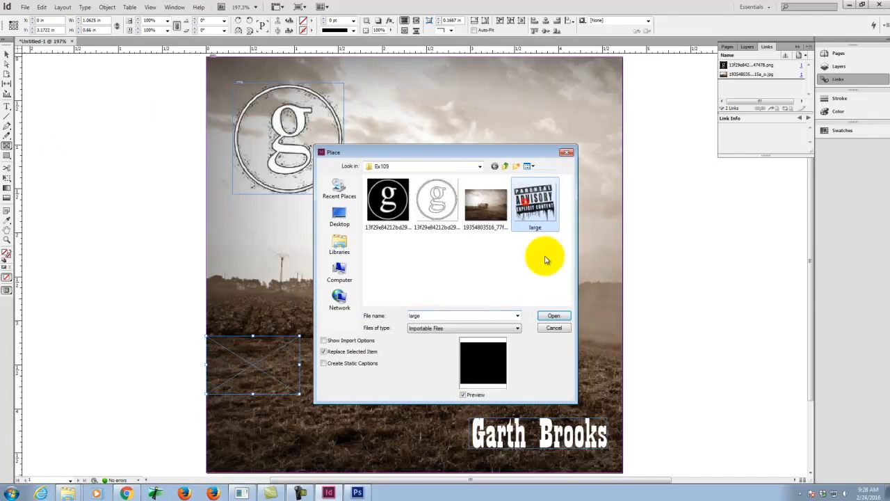
left_click(559, 316)
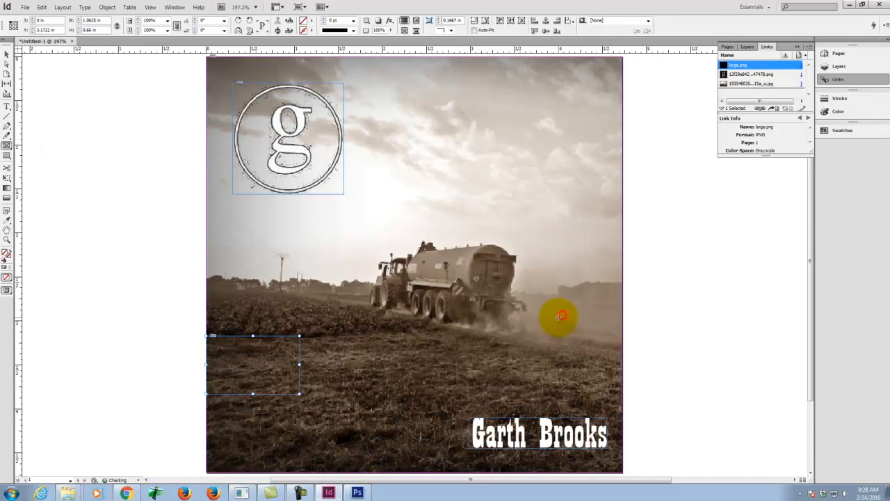
right_click(255, 363)
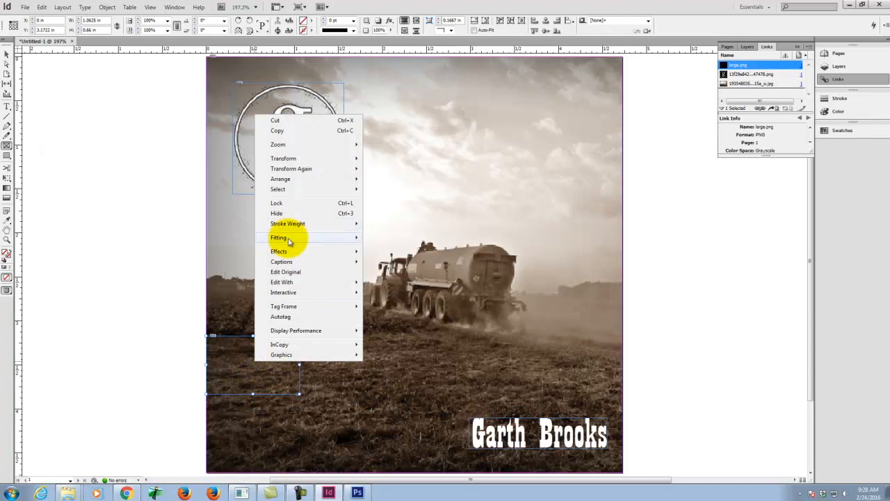
mouse_move(290, 237)
left_click(440, 237)
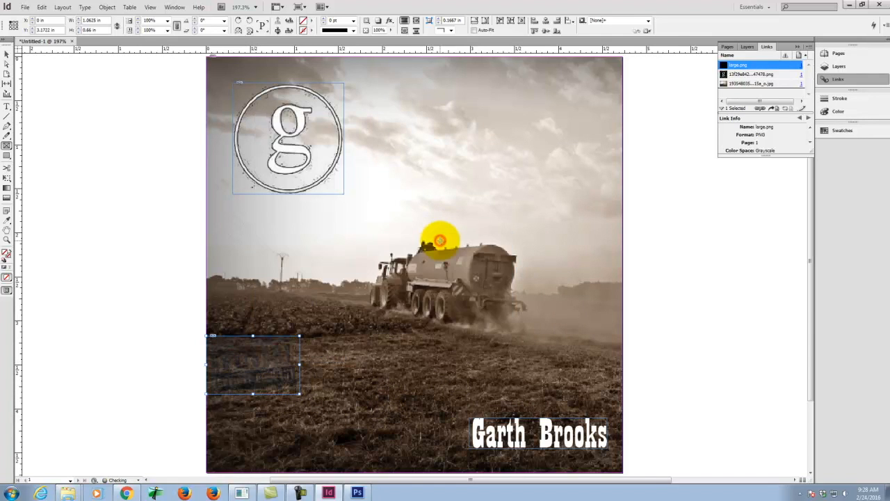
- Move the parental advisory sticker to the cover's upper-right sky and extend its frame to about 1.14 in high, uncropping the image
left_click(6, 54)
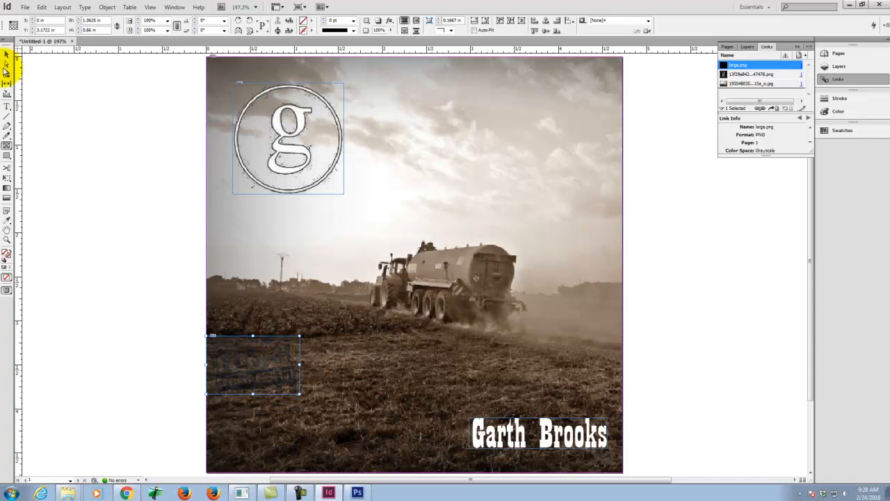
left_click_drag(262, 376, 571, 127)
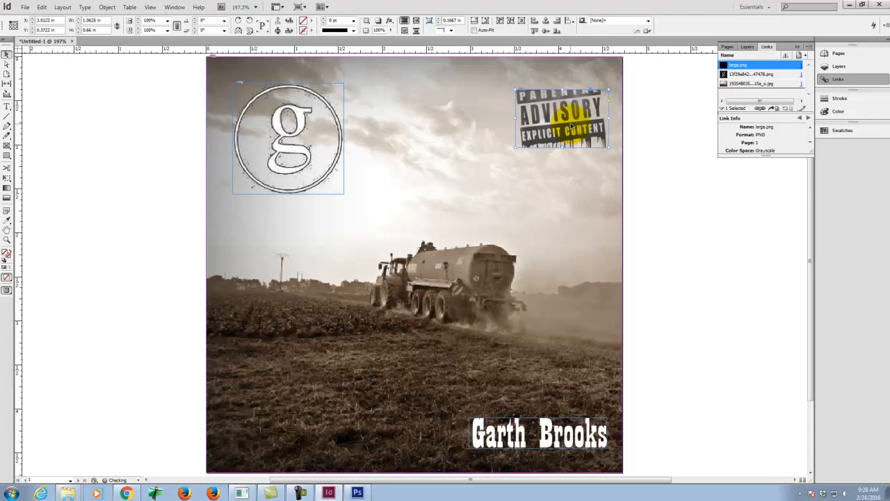
left_click_drag(563, 87, 563, 74)
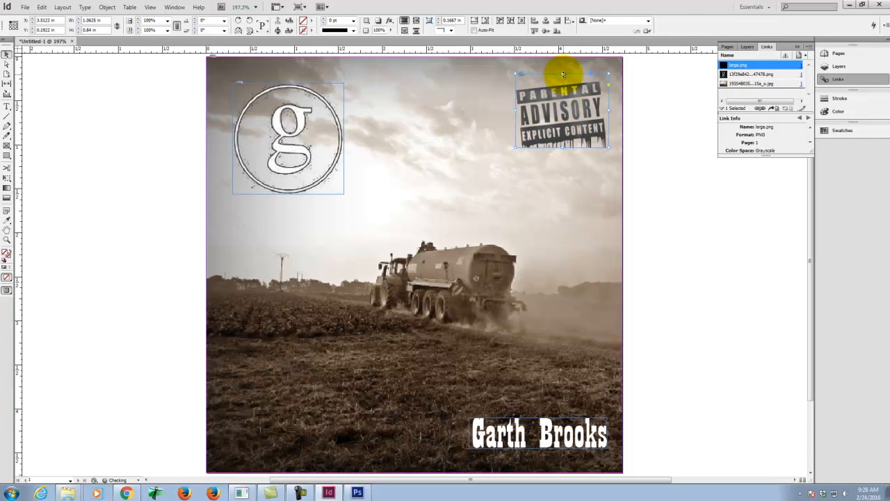
left_click_drag(563, 146, 562, 173)
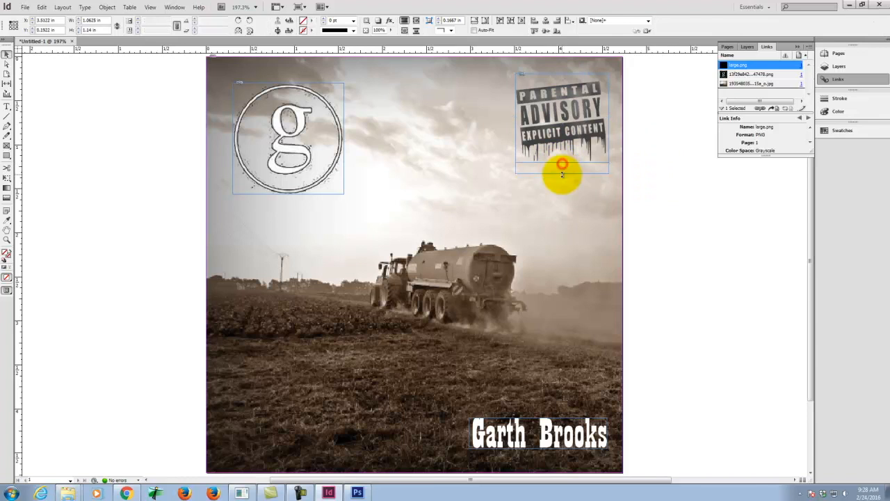
left_click(652, 184)
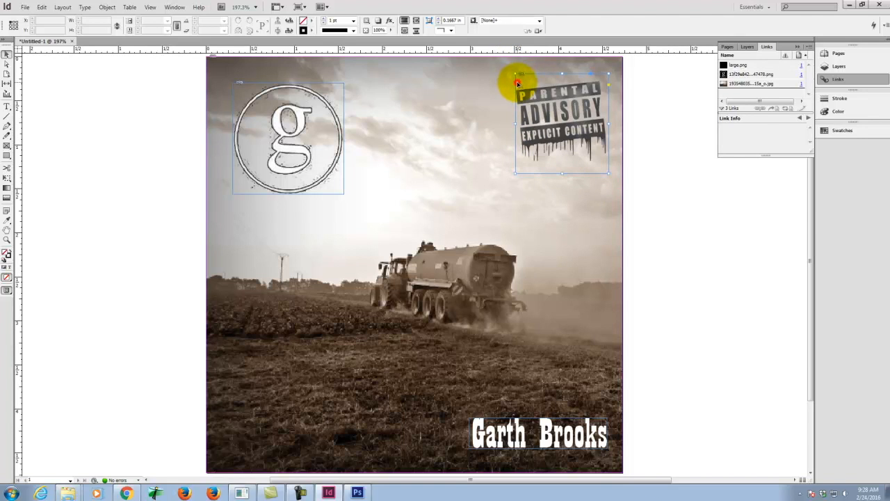
- Set the farm photo to High Quality Display and inspect the tractor, logo and sticker at 400% zoom
left_click(447, 325)
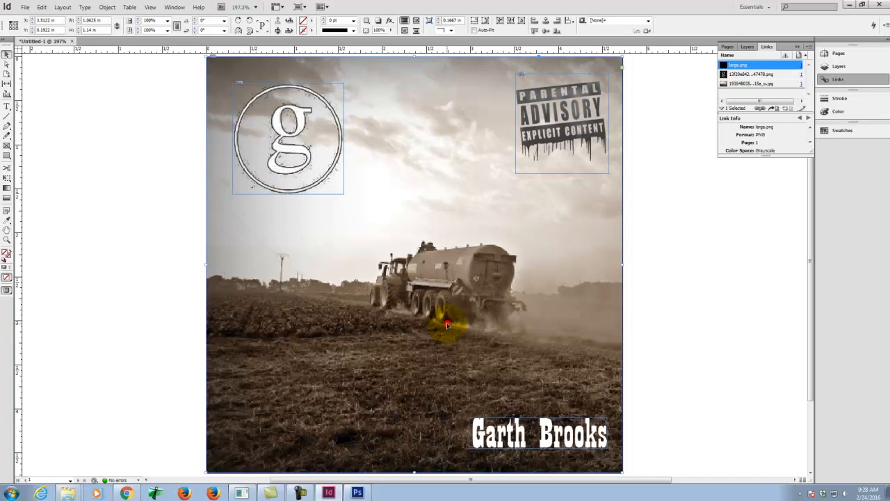
key("ctrl+equal")
key("ctrl+equal")
key("ctrl+equal")
key("ctrl+equal")
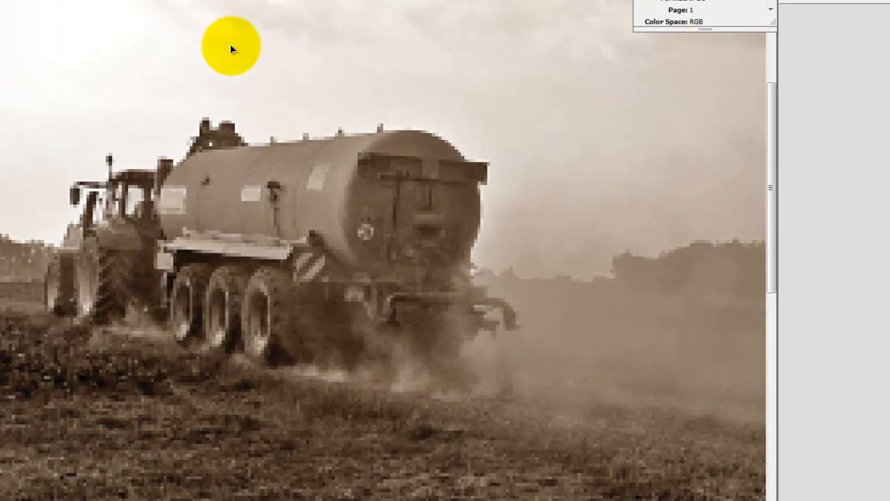
right_click(454, 166)
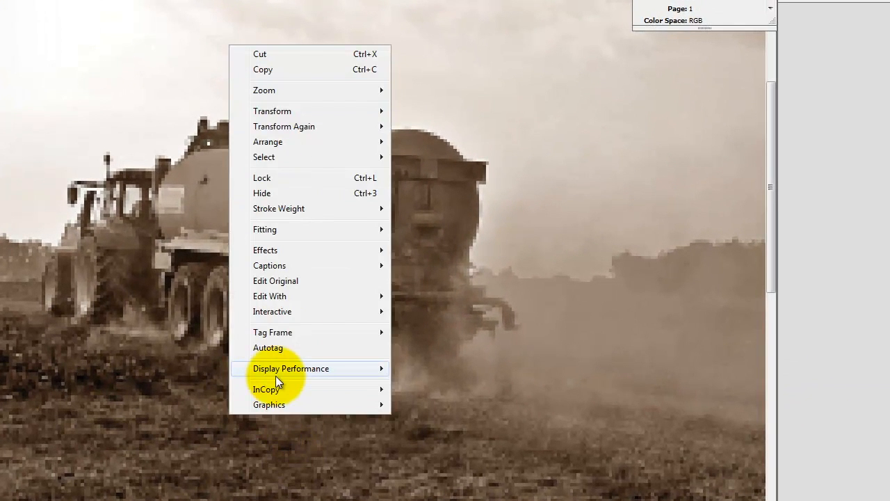
mouse_move(276, 376)
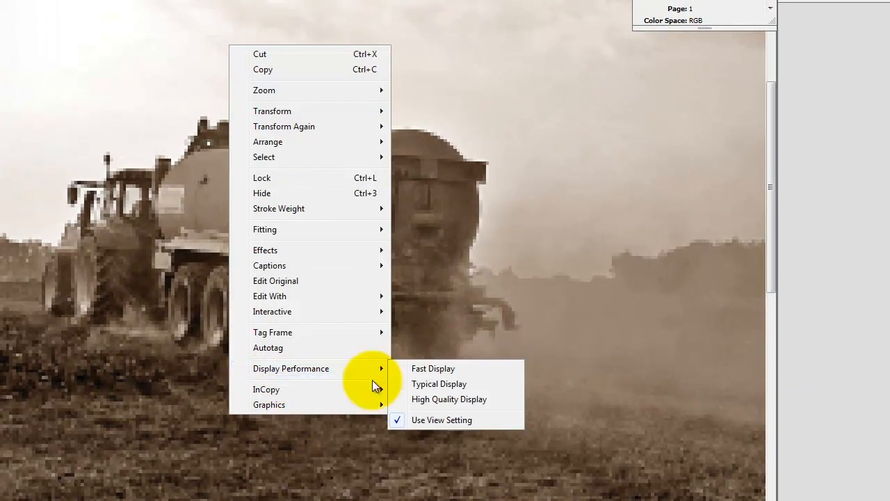
left_click(452, 401)
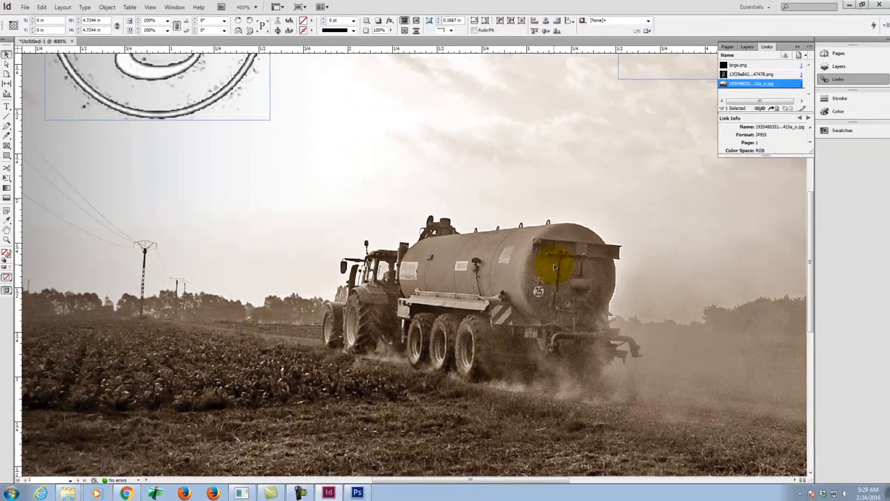
scroll(492, 236, "up", 5)
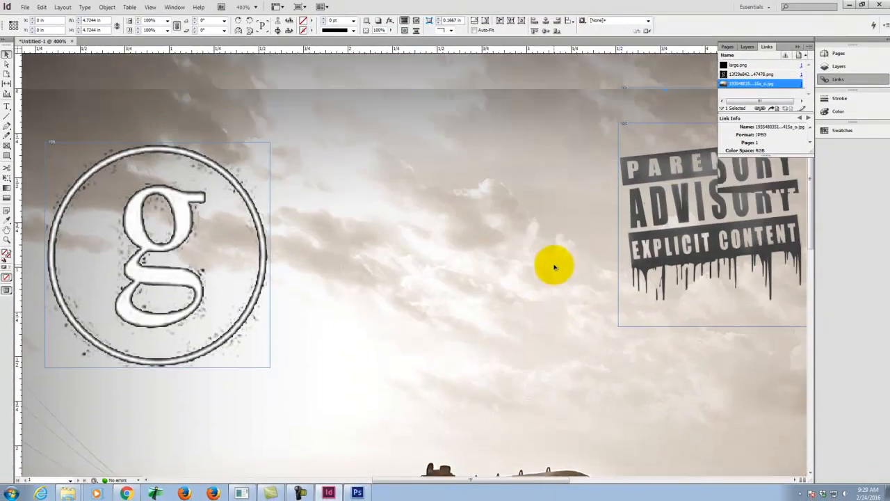
scroll(555, 267, "down", 5)
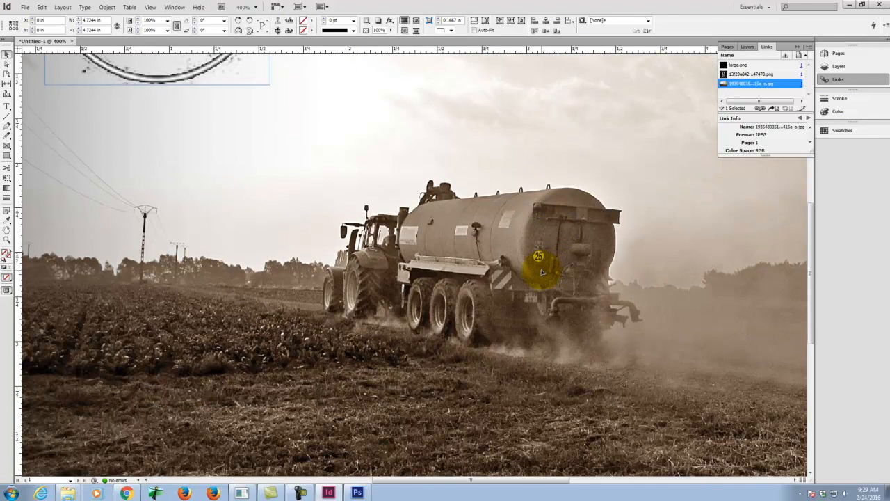
- Return the farm photo to Typical Display, then view the whole cover
right_click(456, 236)
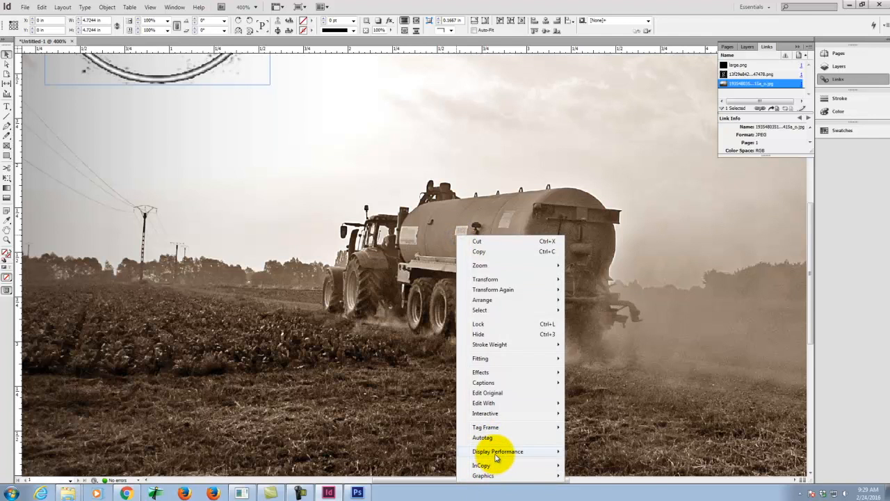
mouse_move(532, 456)
left_click(589, 459)
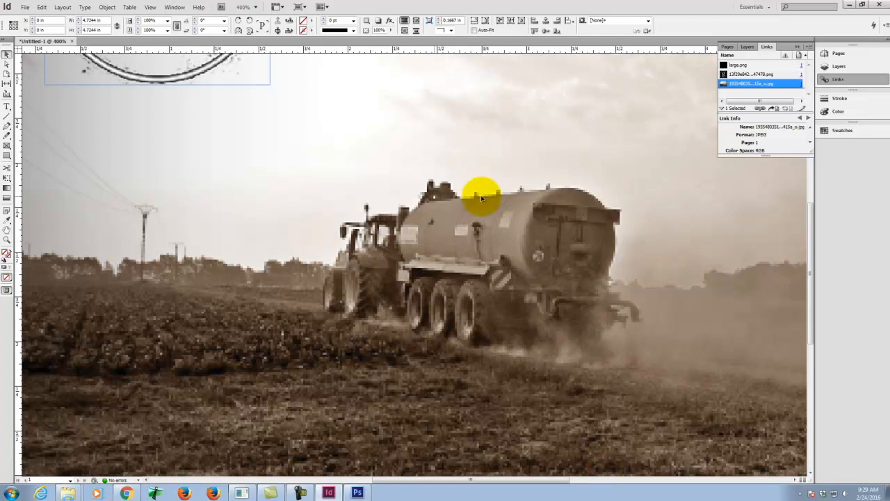
scroll(363, 236, "down", 5)
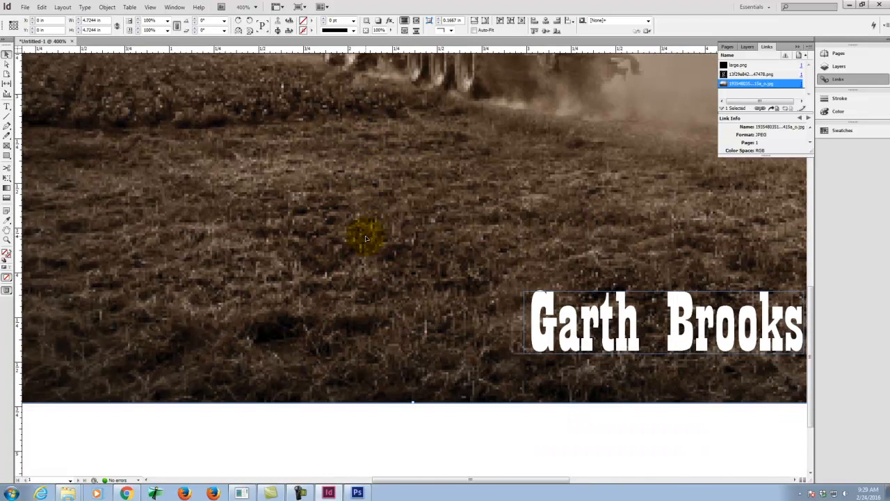
key("ctrl+0")
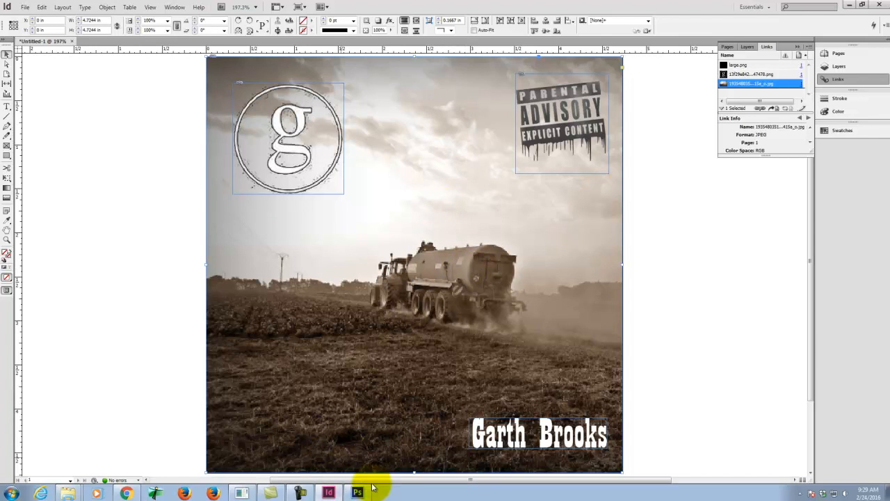
left_click(12, 493)
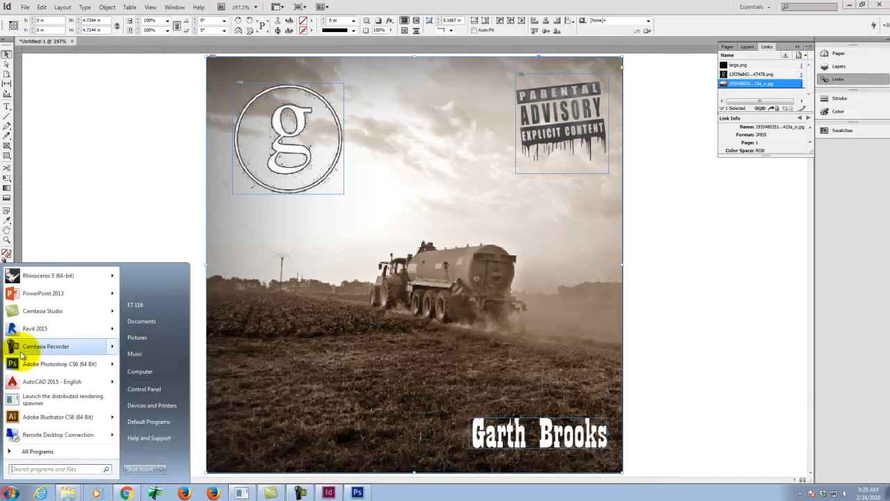
left_click(362, 494)
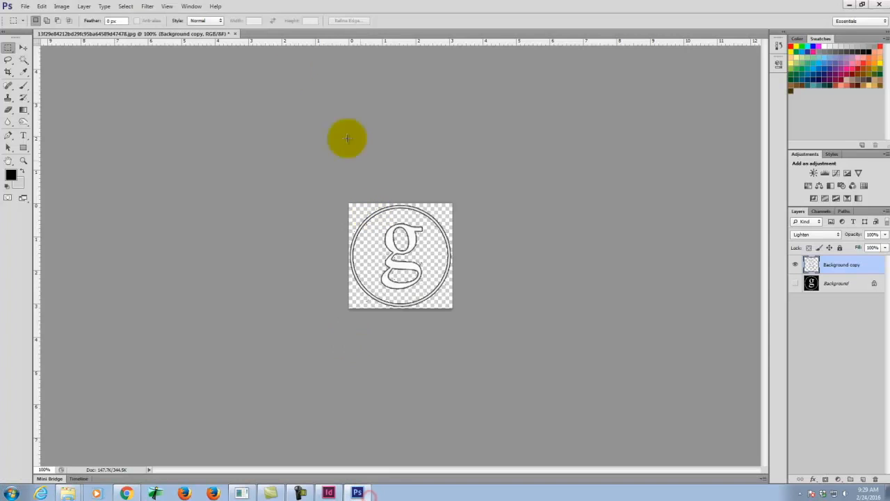
left_click(25, 6)
left_click(34, 26)
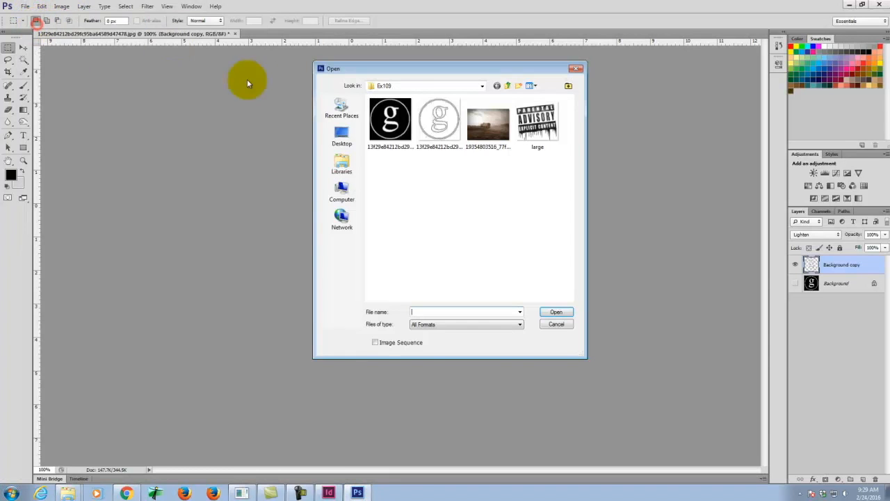
left_click(489, 124)
left_click(554, 313)
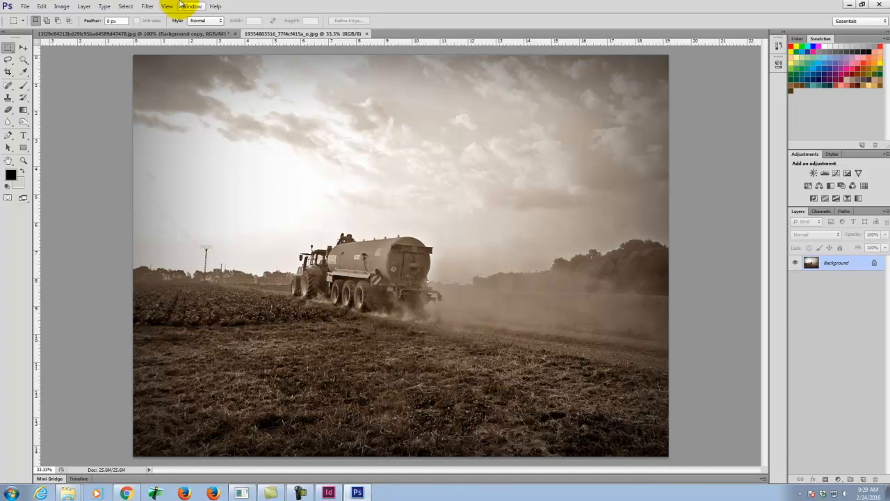
- Add a Channel Mixer adjustment layer over the farm photo and make it monochrome
left_click(61, 6)
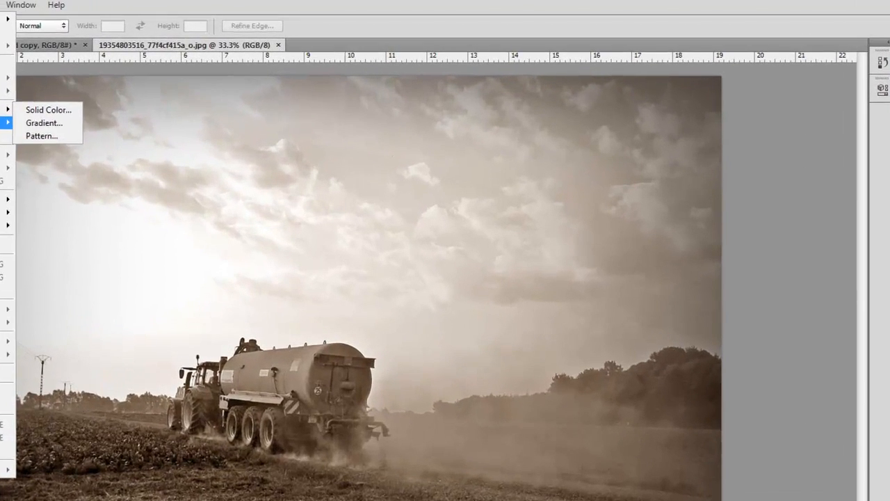
mouse_move(112, 87)
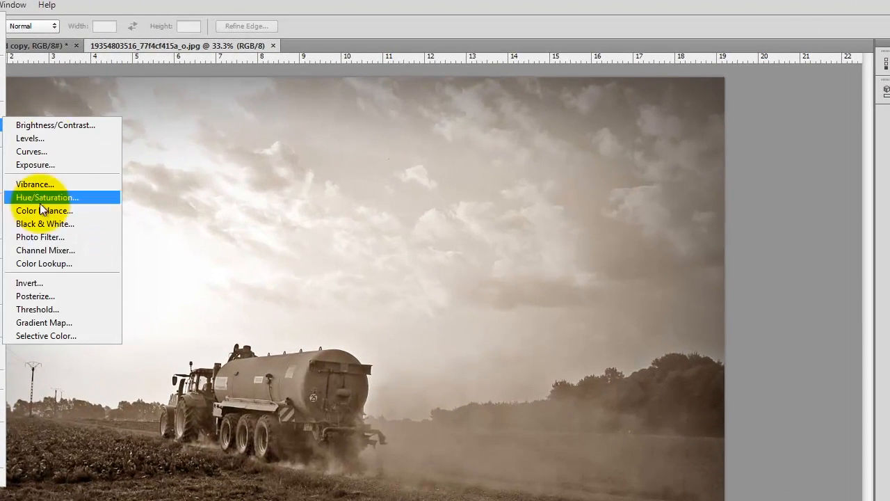
left_click(48, 250)
left_click(422, 247)
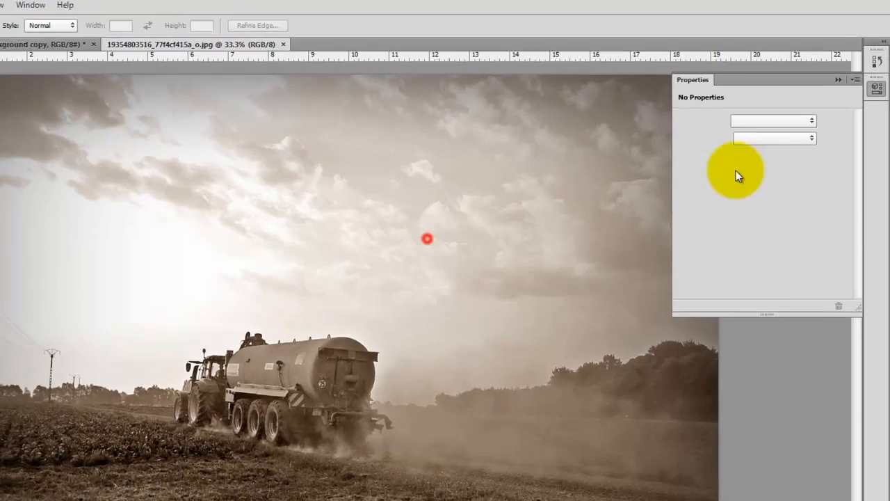
left_click(644, 112)
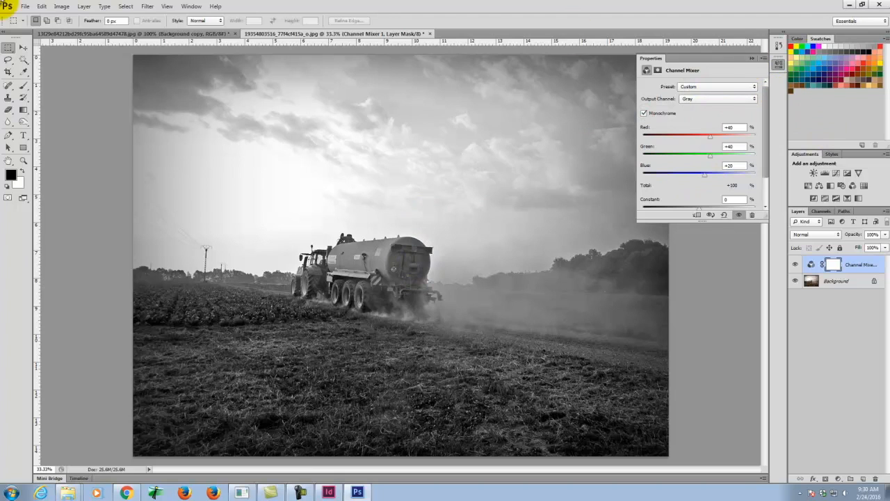
left_click(27, 5)
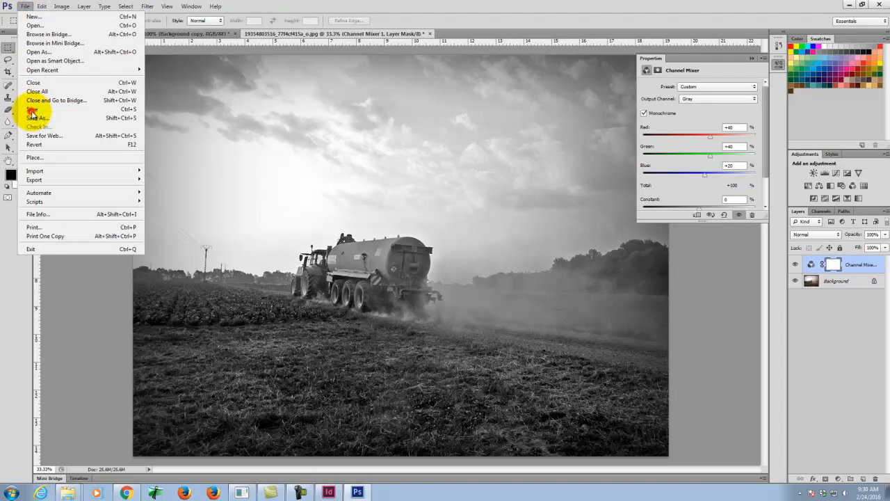
left_click(35, 111)
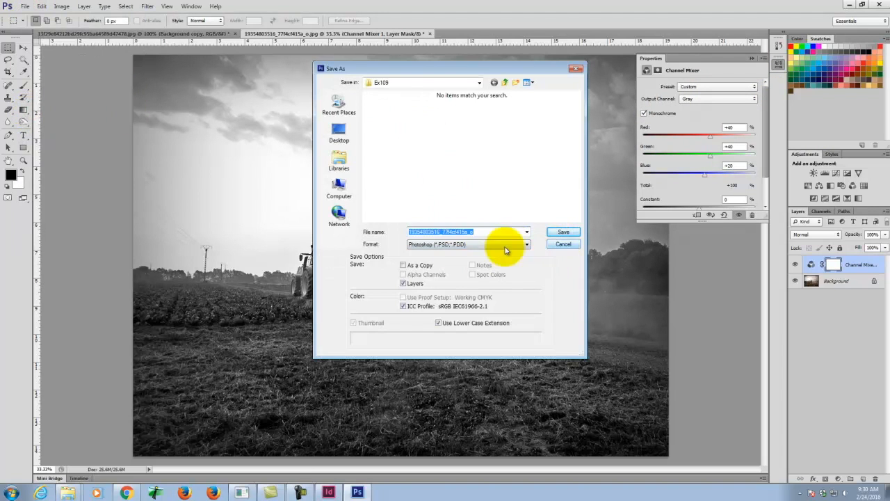
left_click(477, 245)
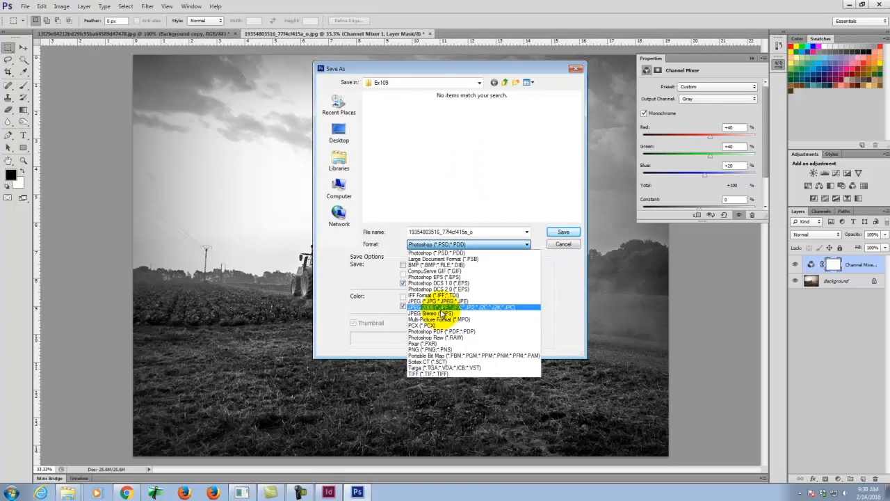
left_click(438, 301)
left_click(438, 122)
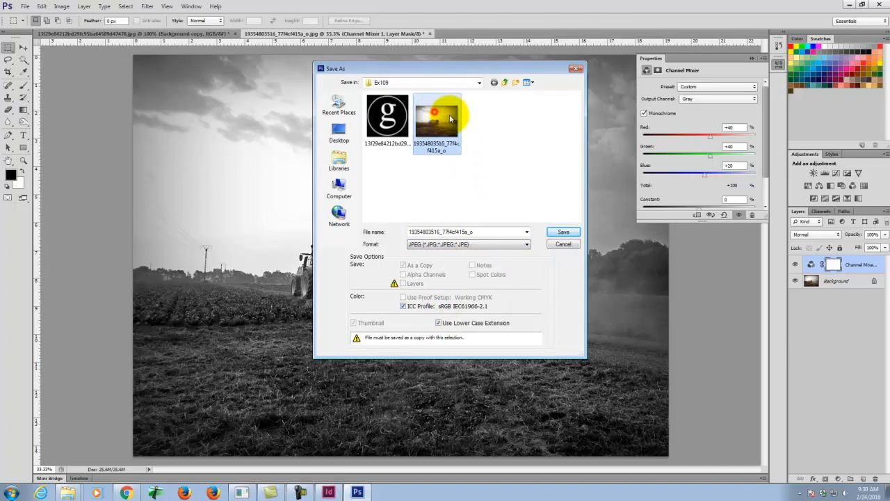
left_click(563, 233)
left_click(427, 186)
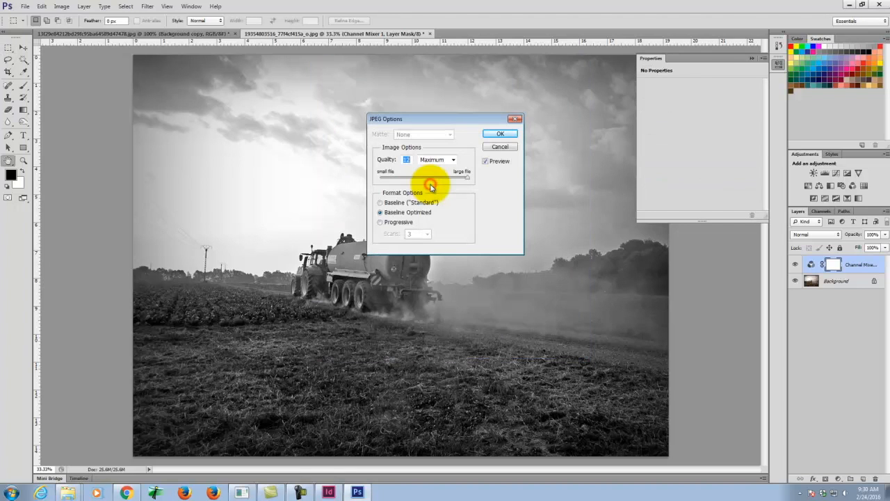
left_click(501, 133)
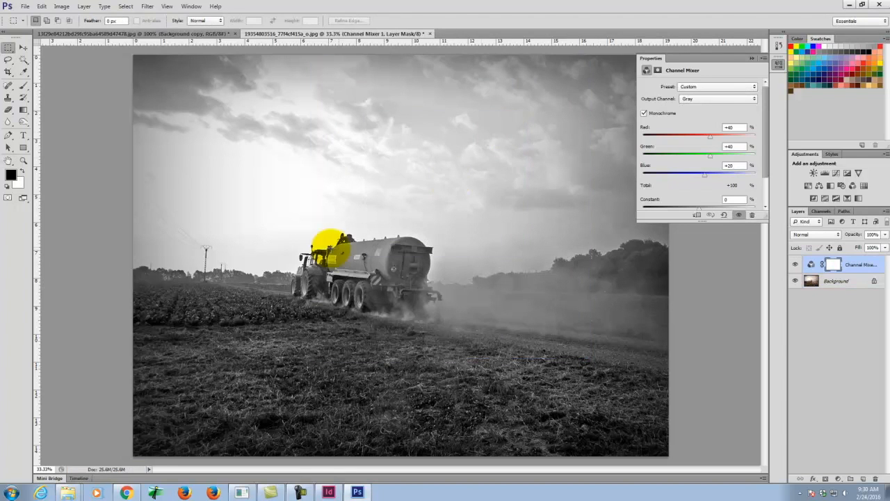
- Switch to InDesign and update the modified farm photo link on the cover
left_click(328, 492)
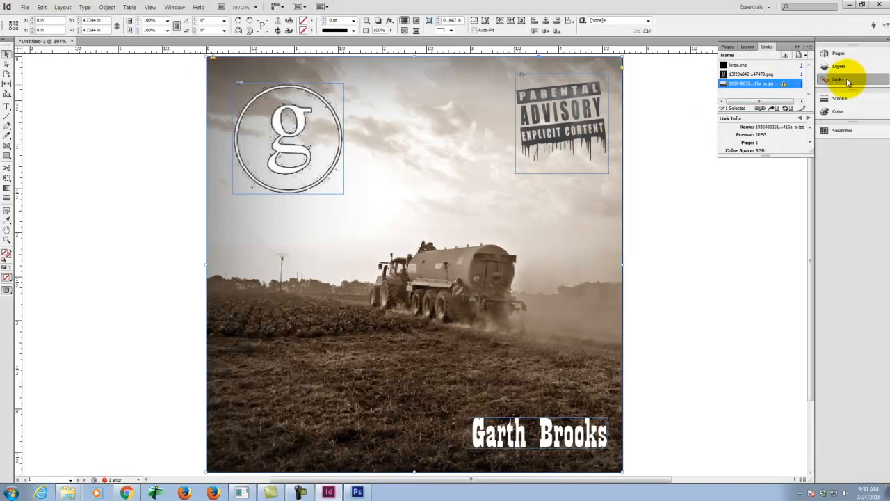
left_click(783, 84)
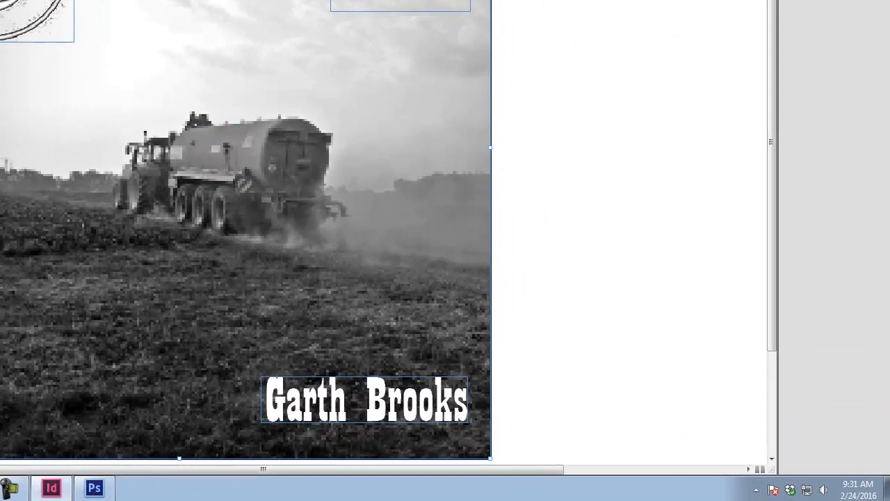
left_click(6, 487)
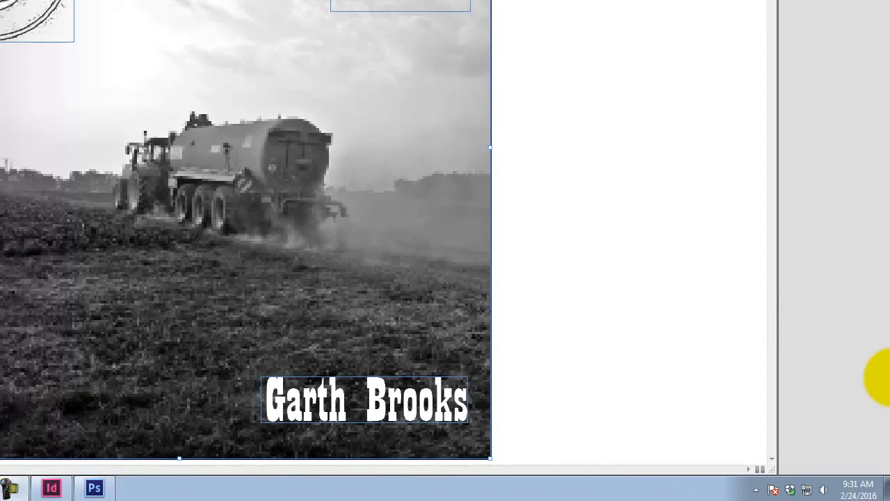